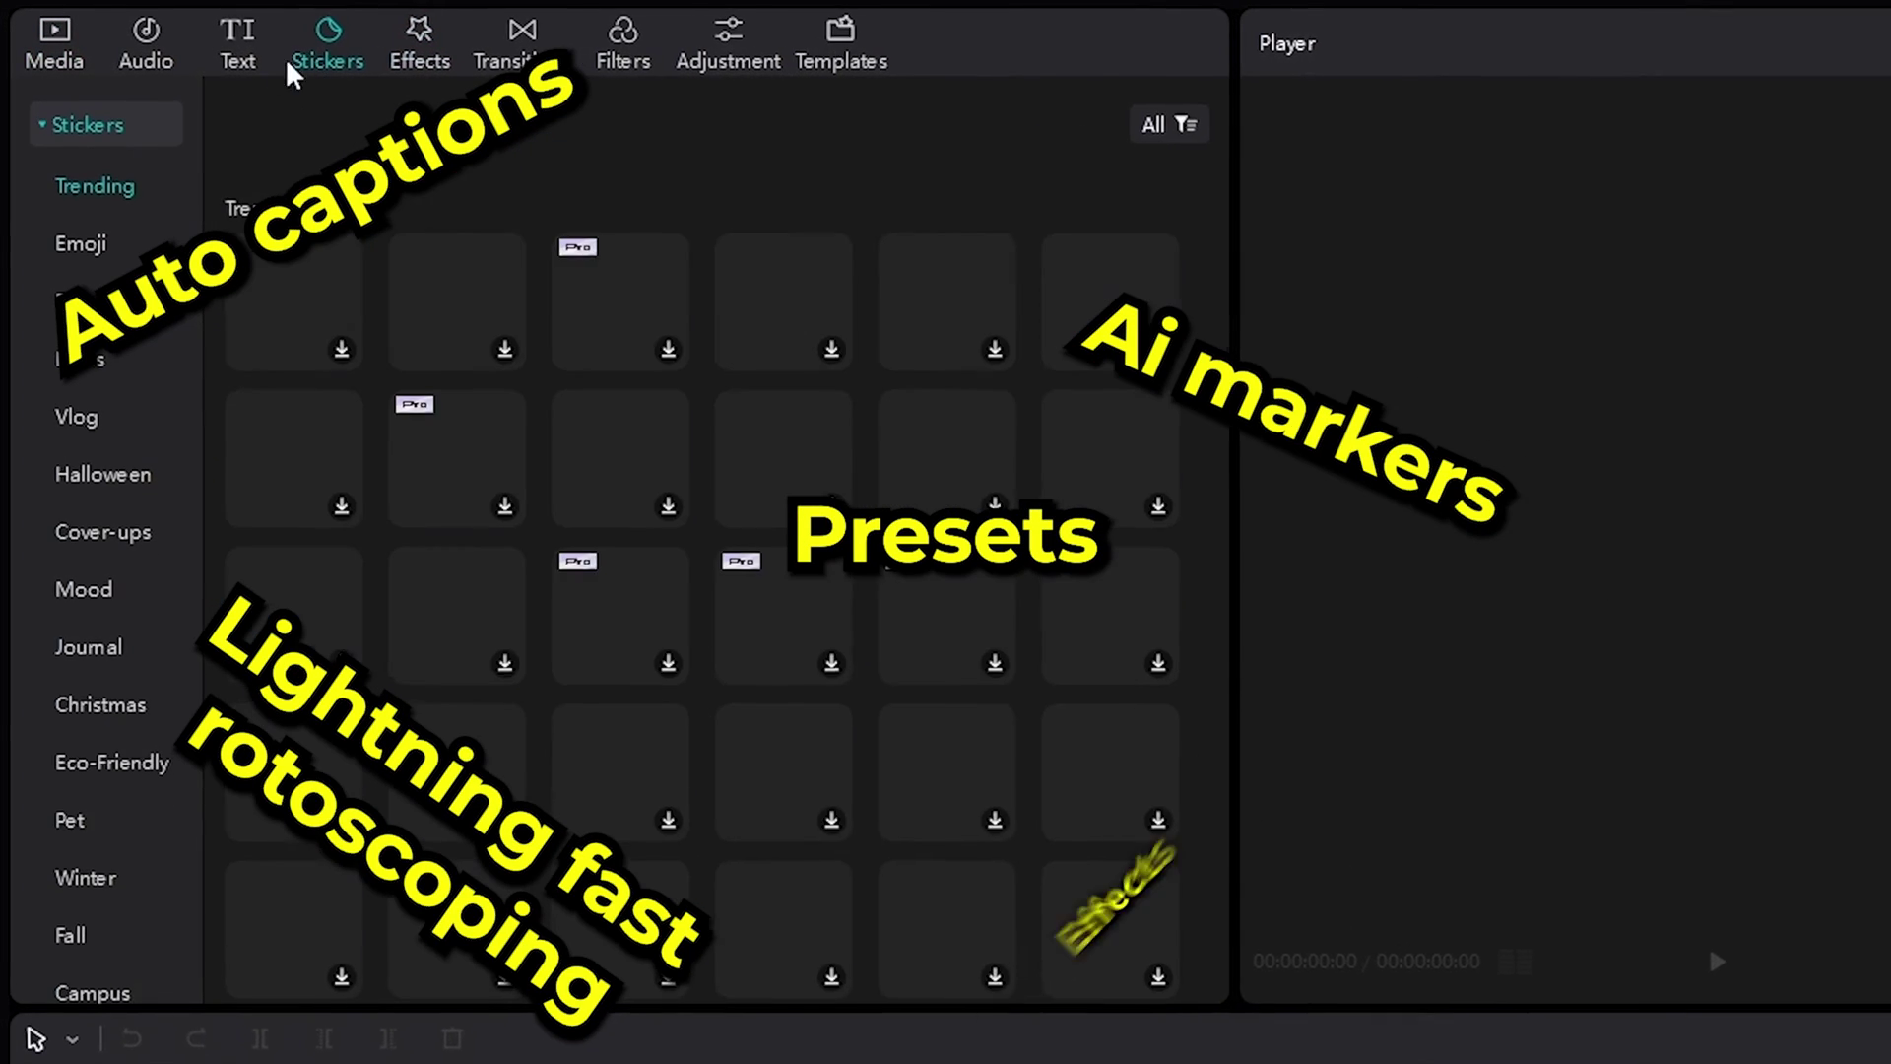
- Browse the Stickers, Text and Audio asset tabs, ending on the Audio > Music library
click(229, 44)
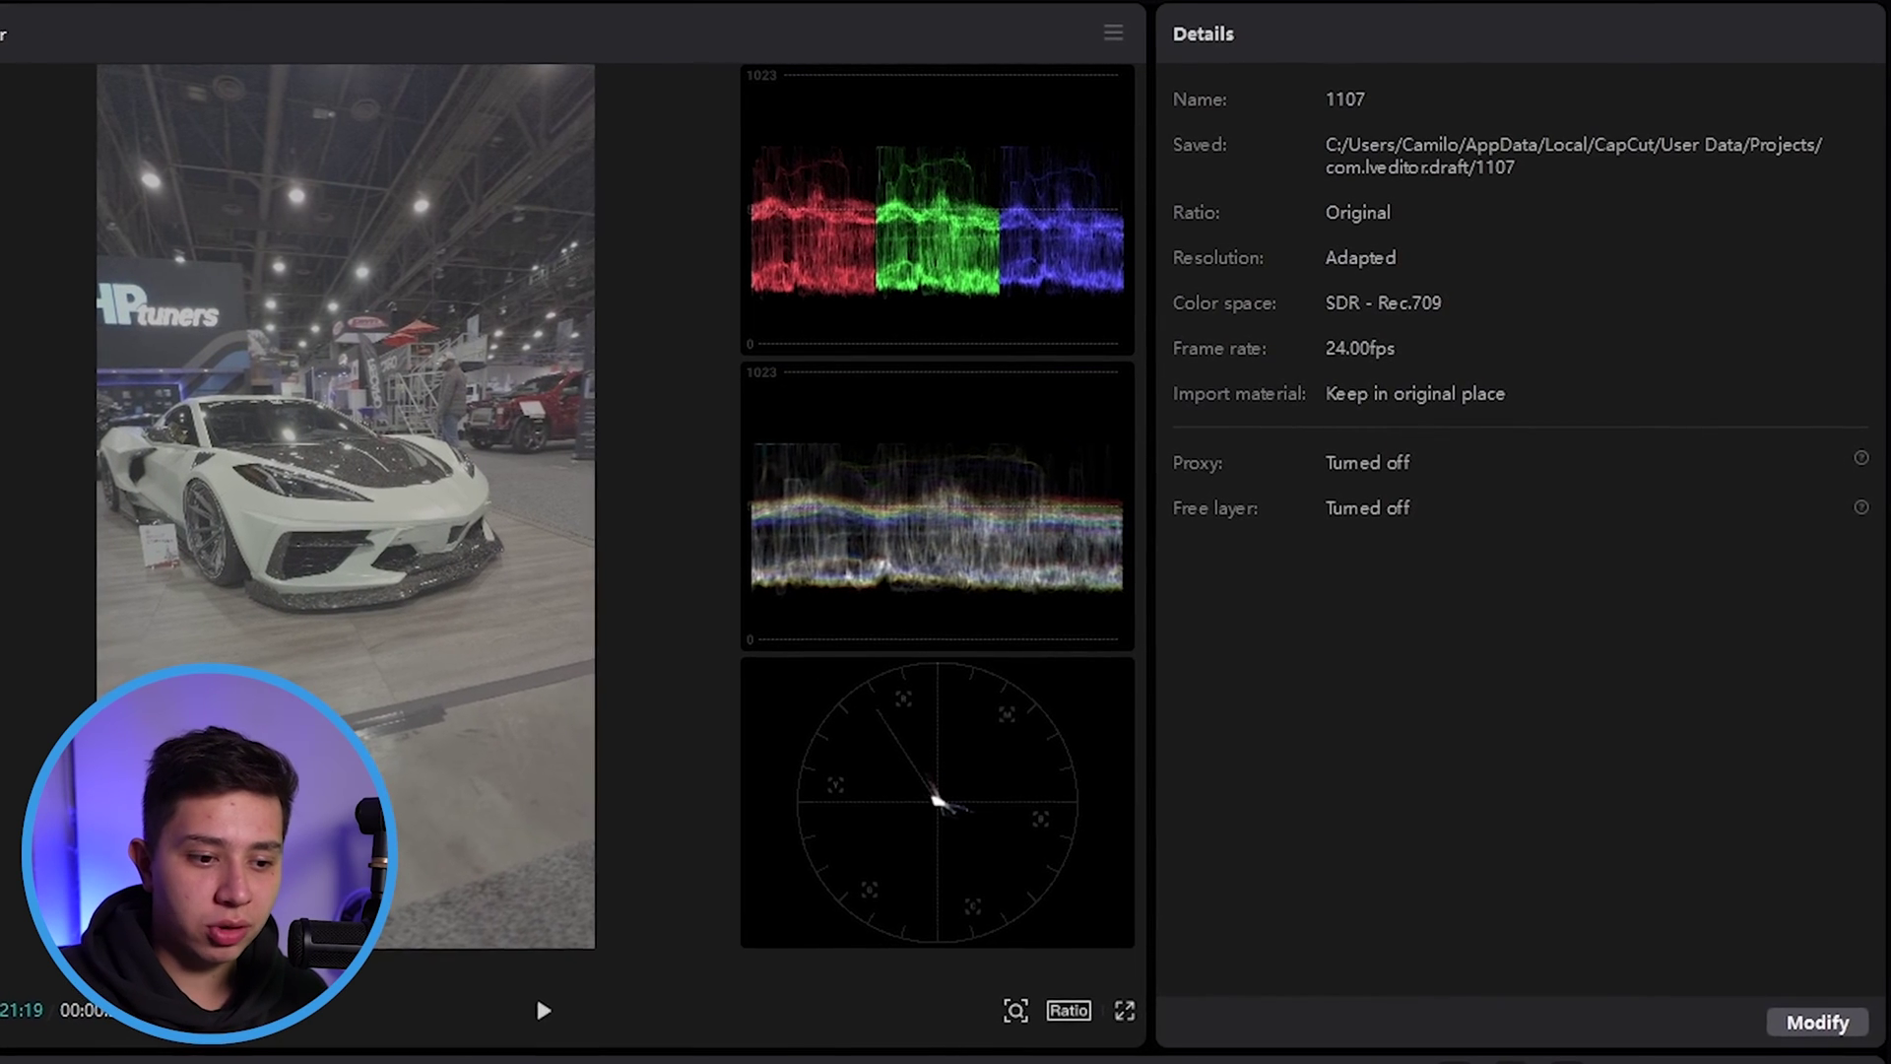
- Select the car clip and try Brightness at +50, then -50, in Adjustment > Basic
click(1181, 1059)
click(1618, 32)
scroll(1379, 867, down, 5)
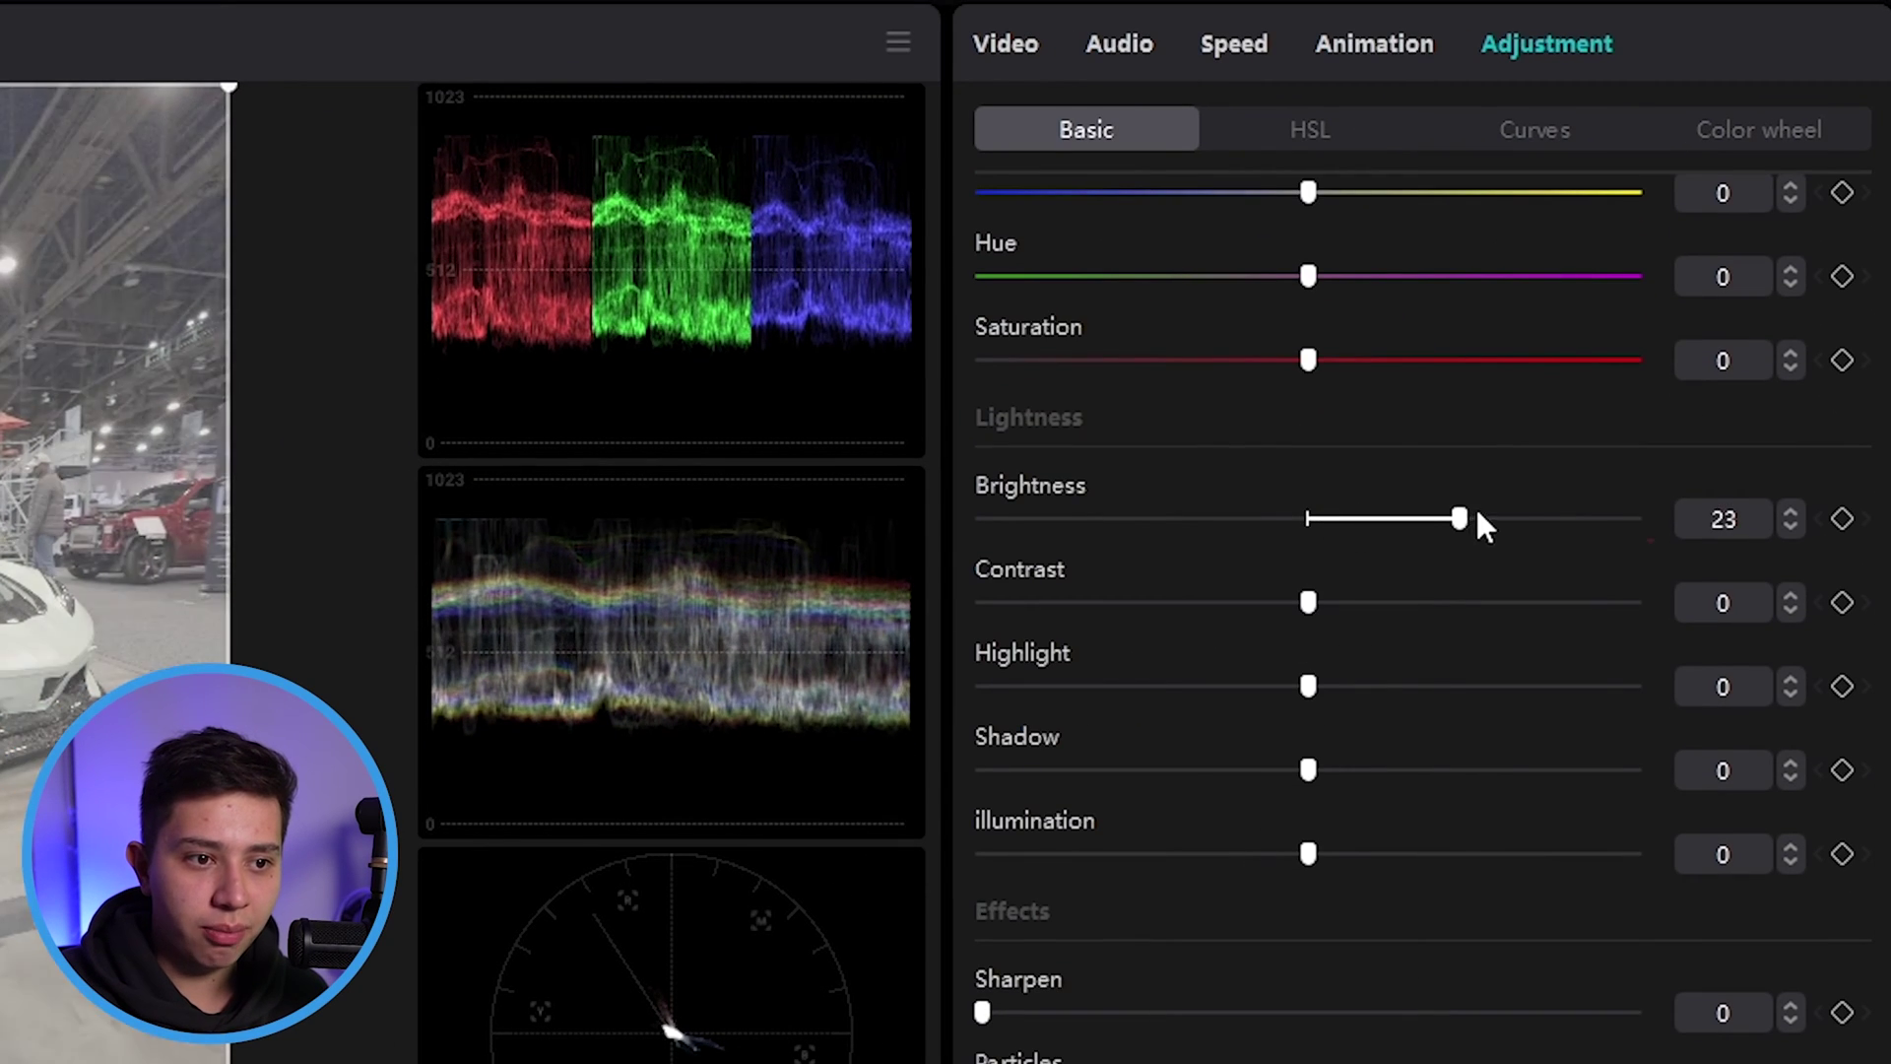
drag(1477, 512, 1640, 519)
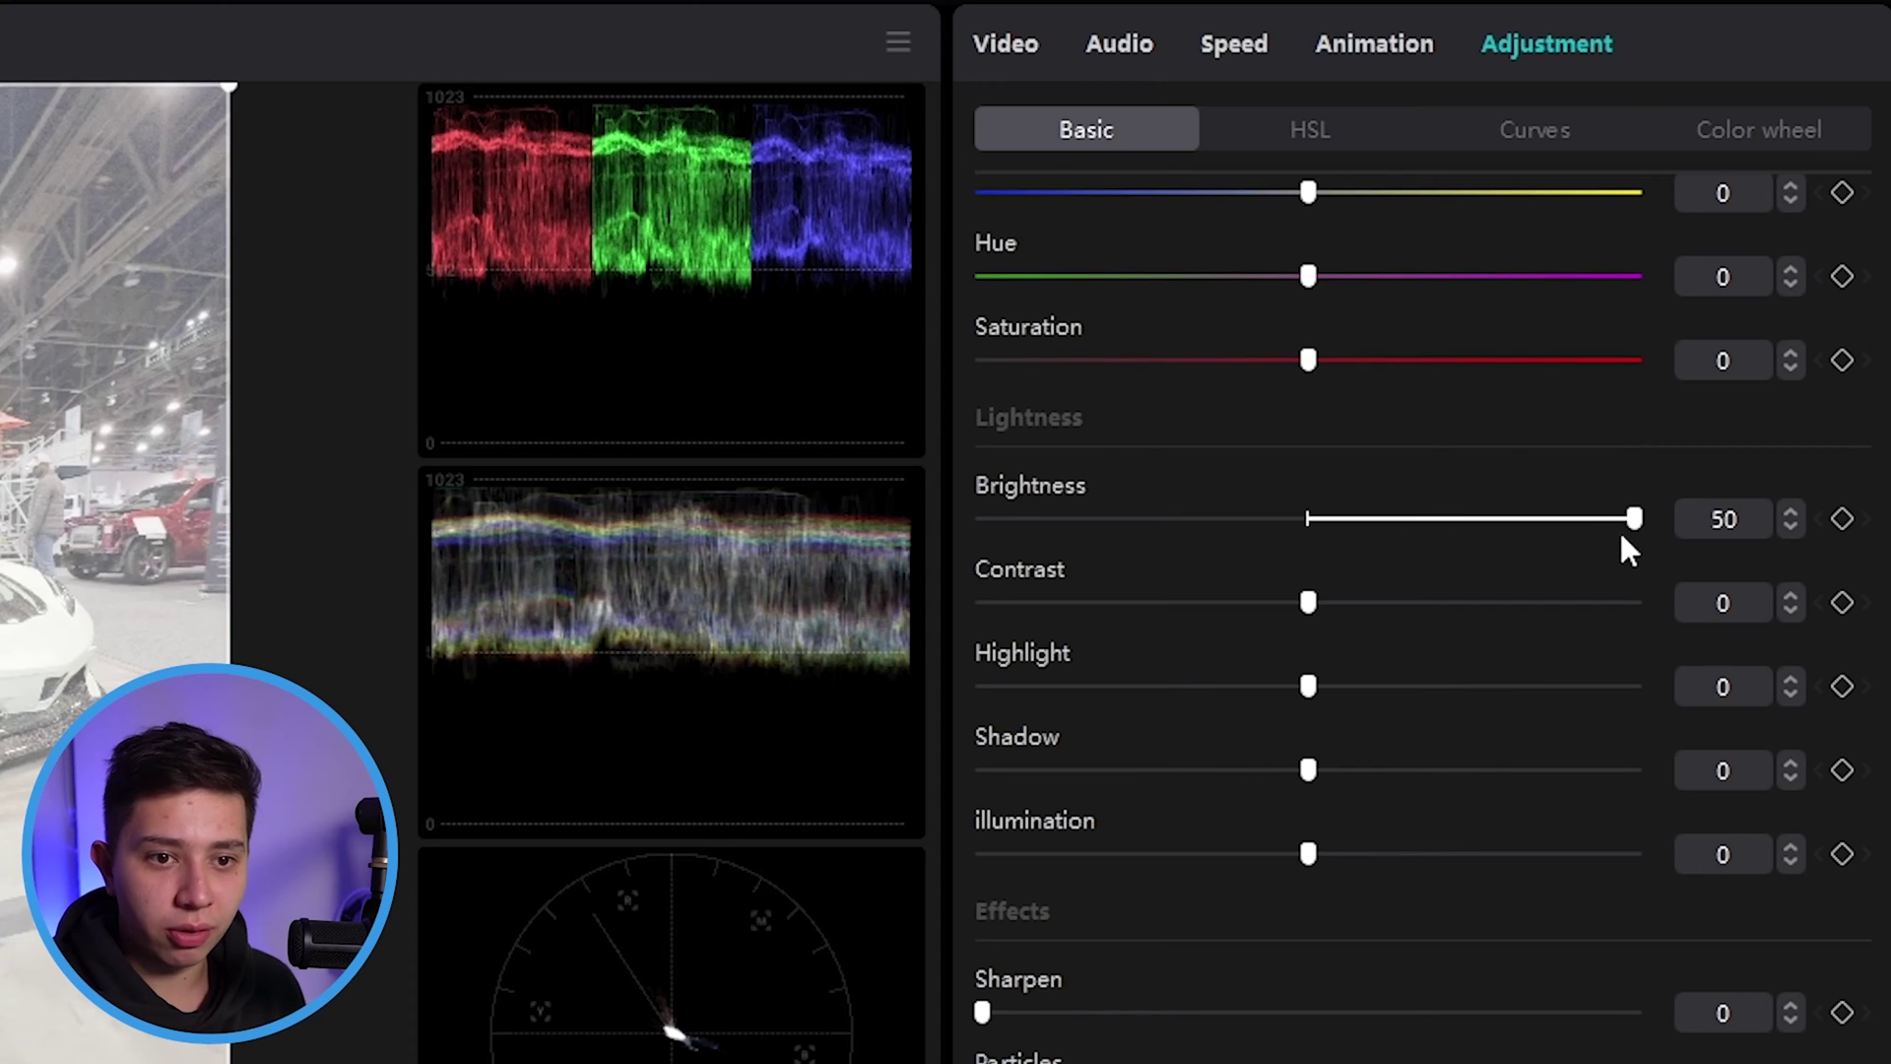
drag(1427, 522, 1308, 519)
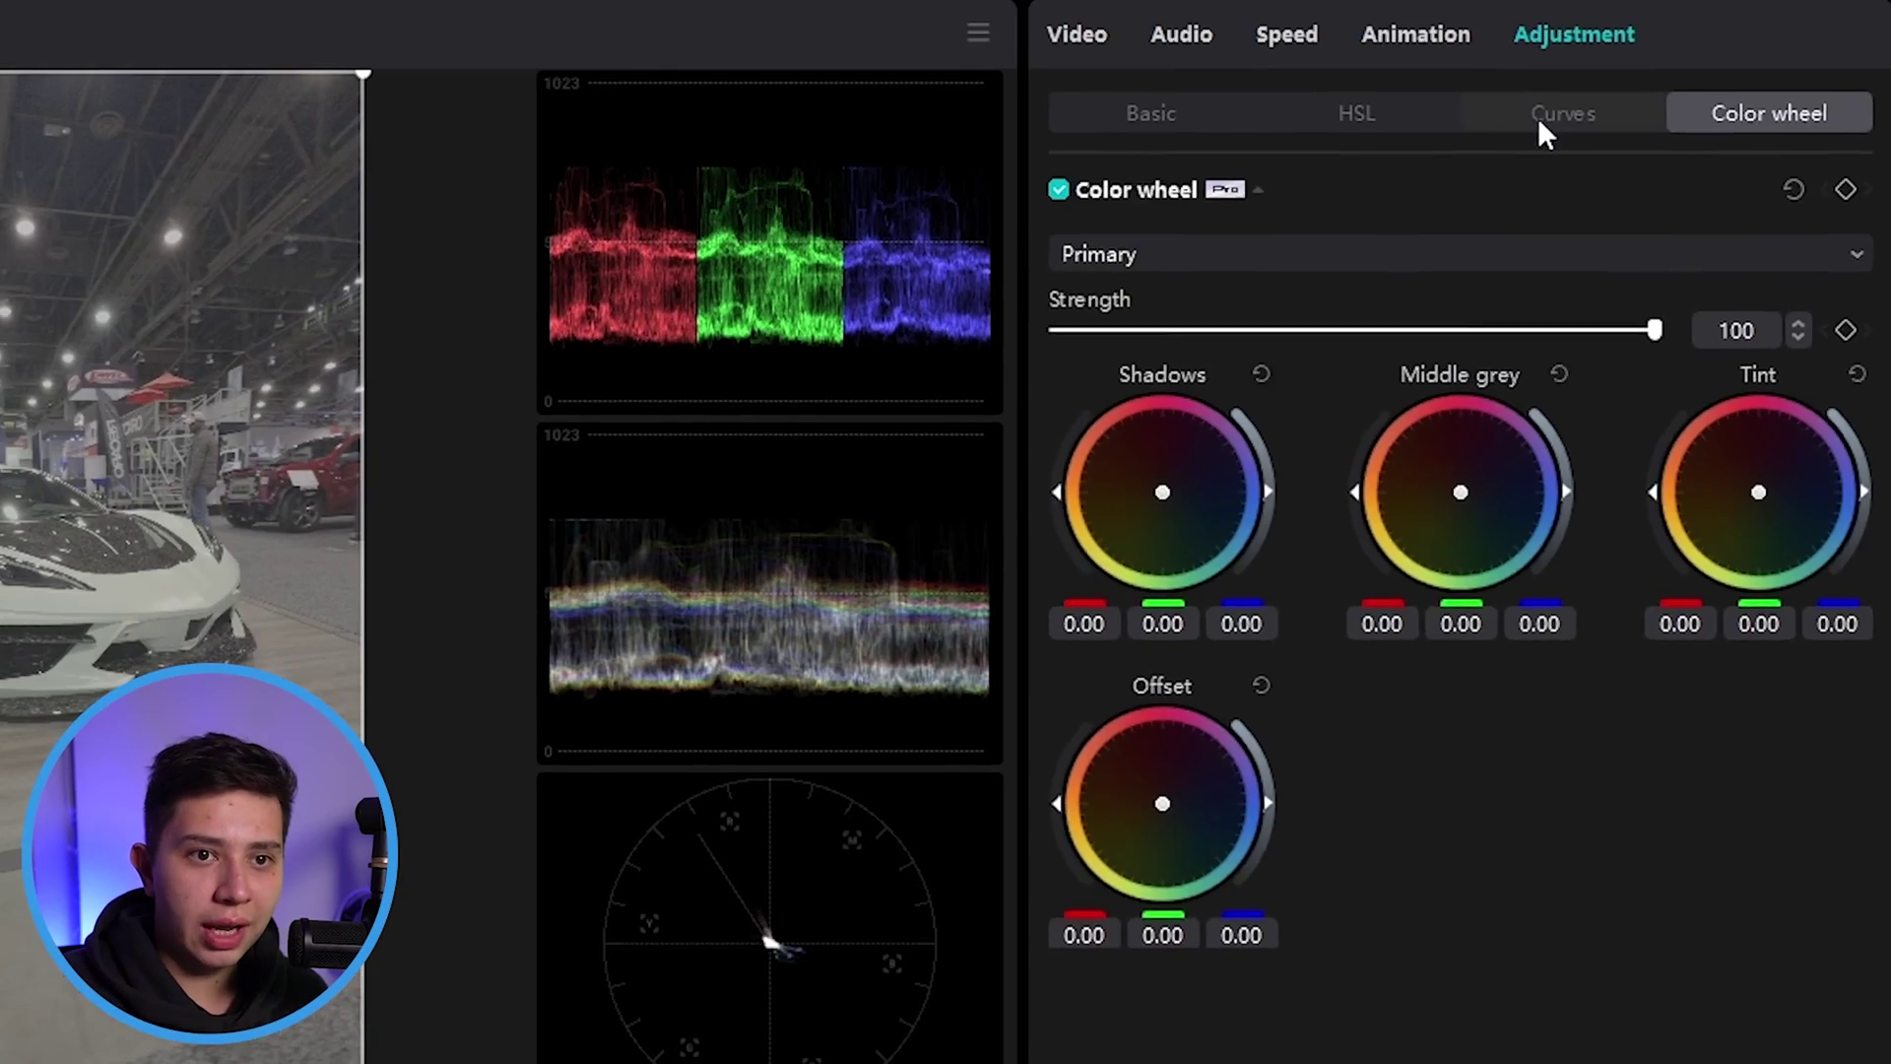
- Add three points on the Luma curve and raise the upper one into an S-curve
click(1534, 129)
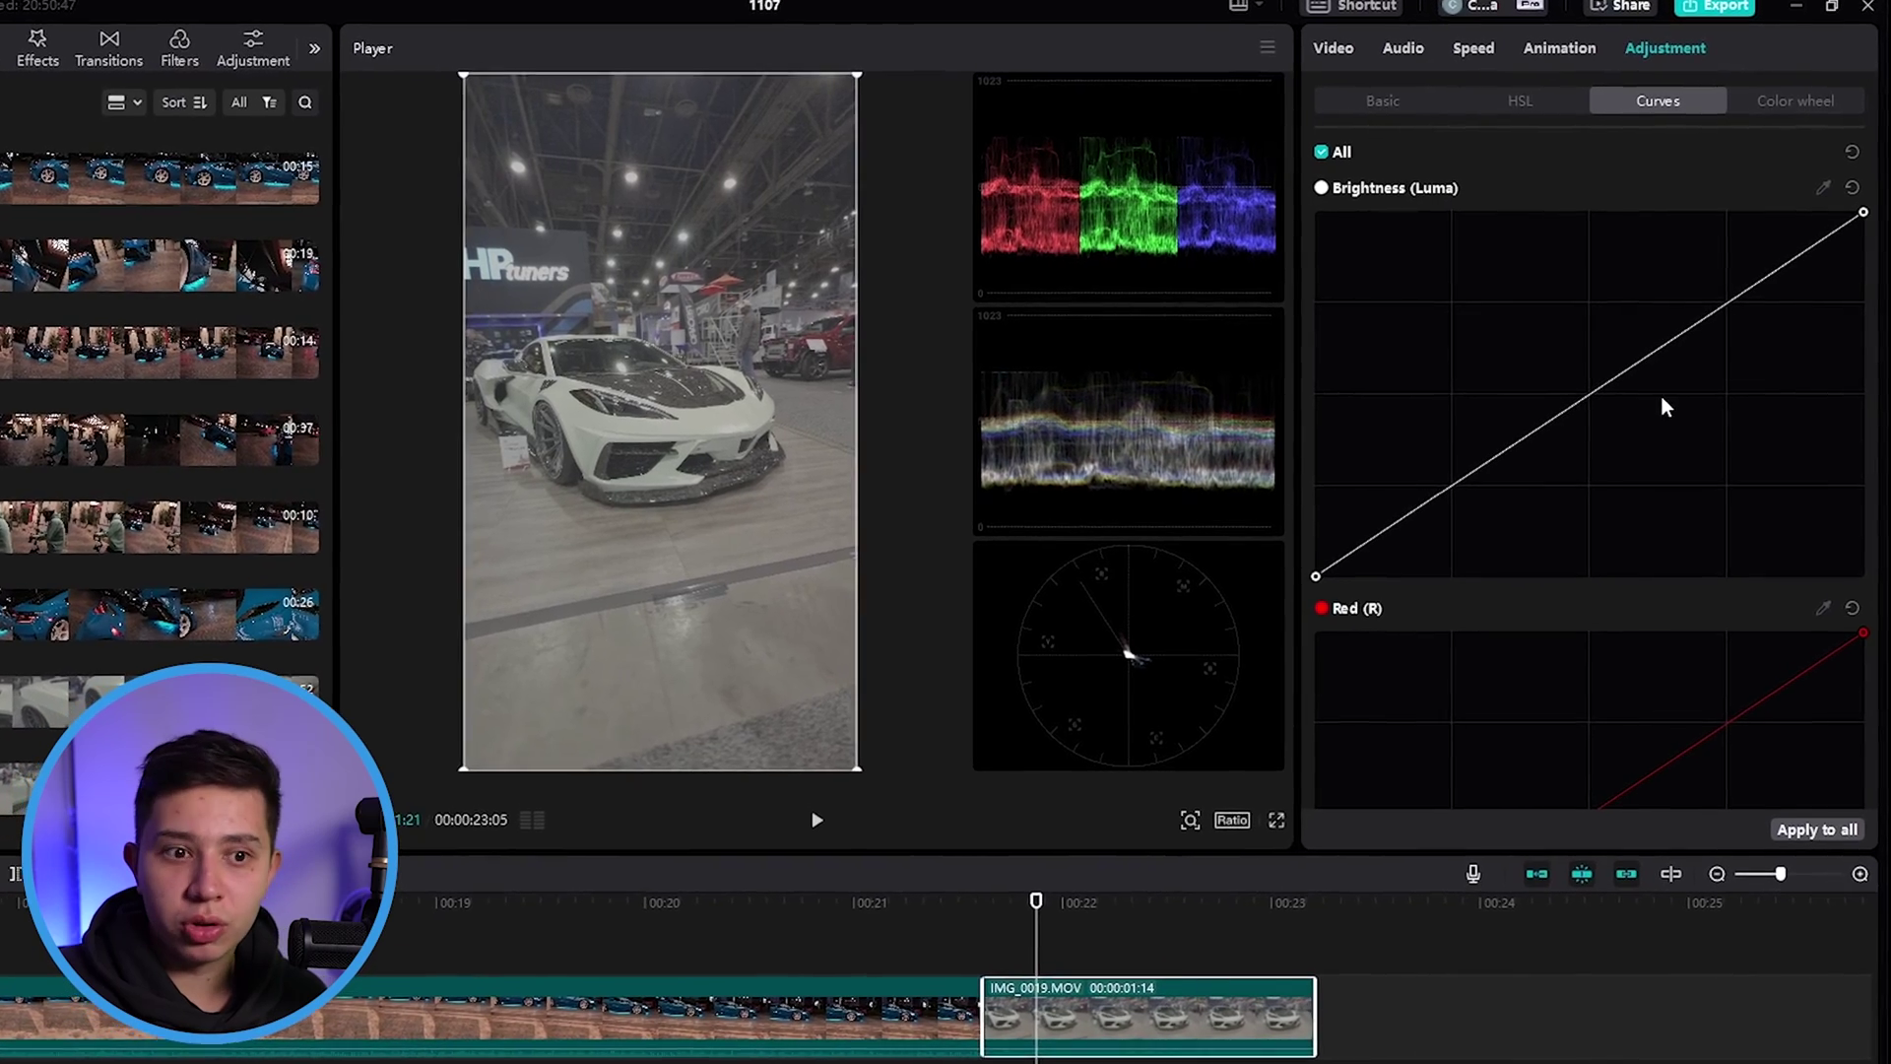
click(1590, 394)
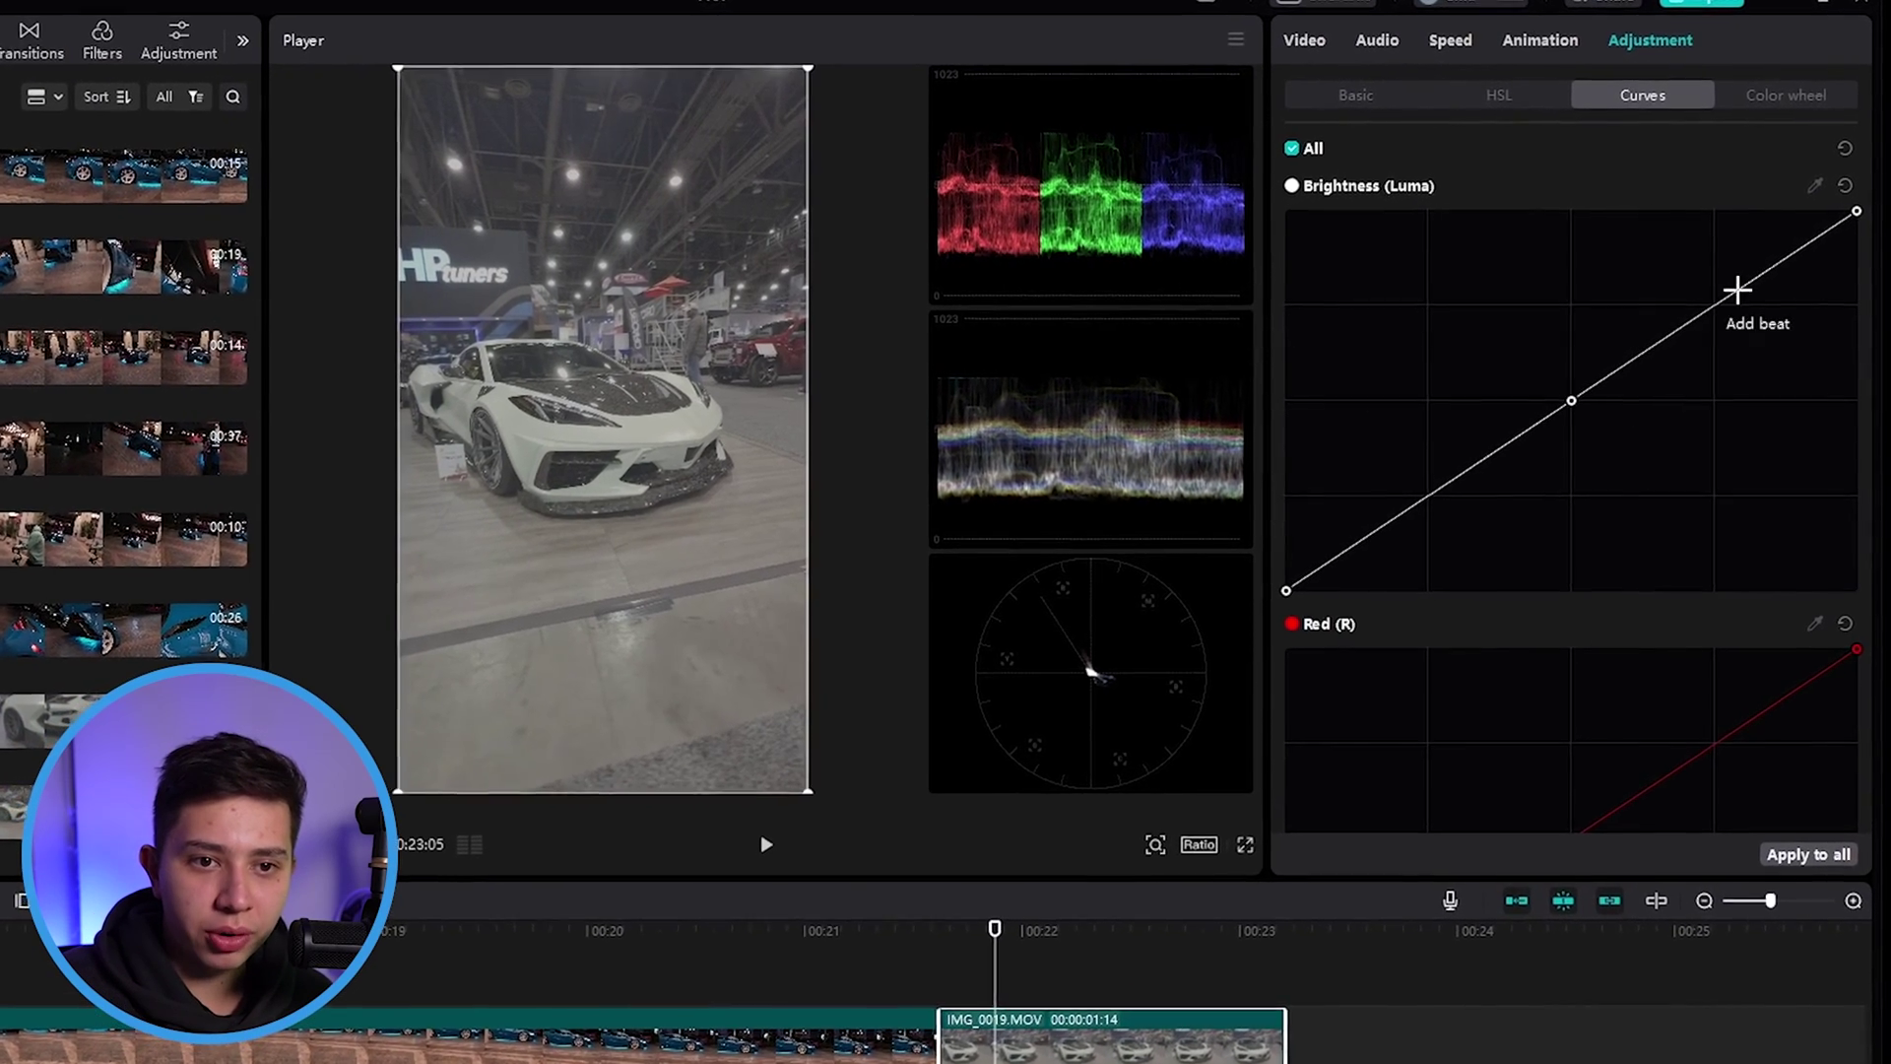
click(1738, 289)
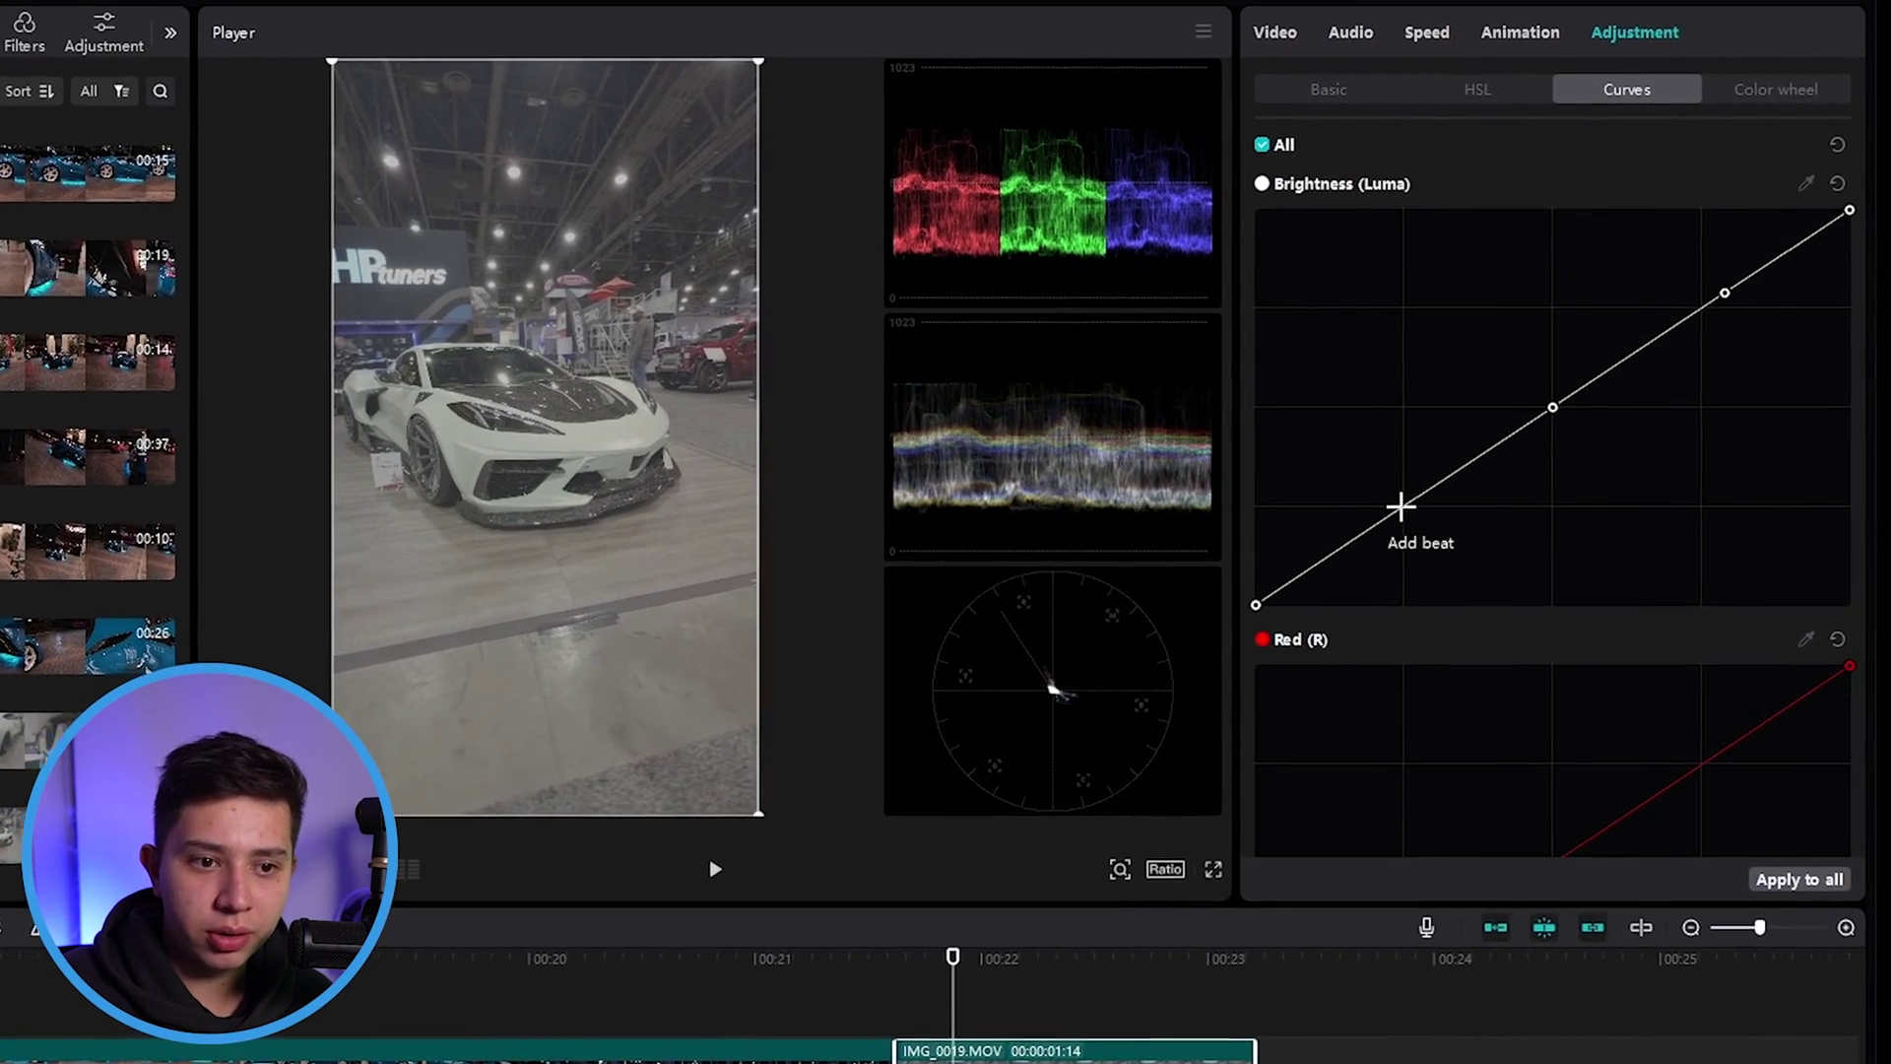
click(1401, 507)
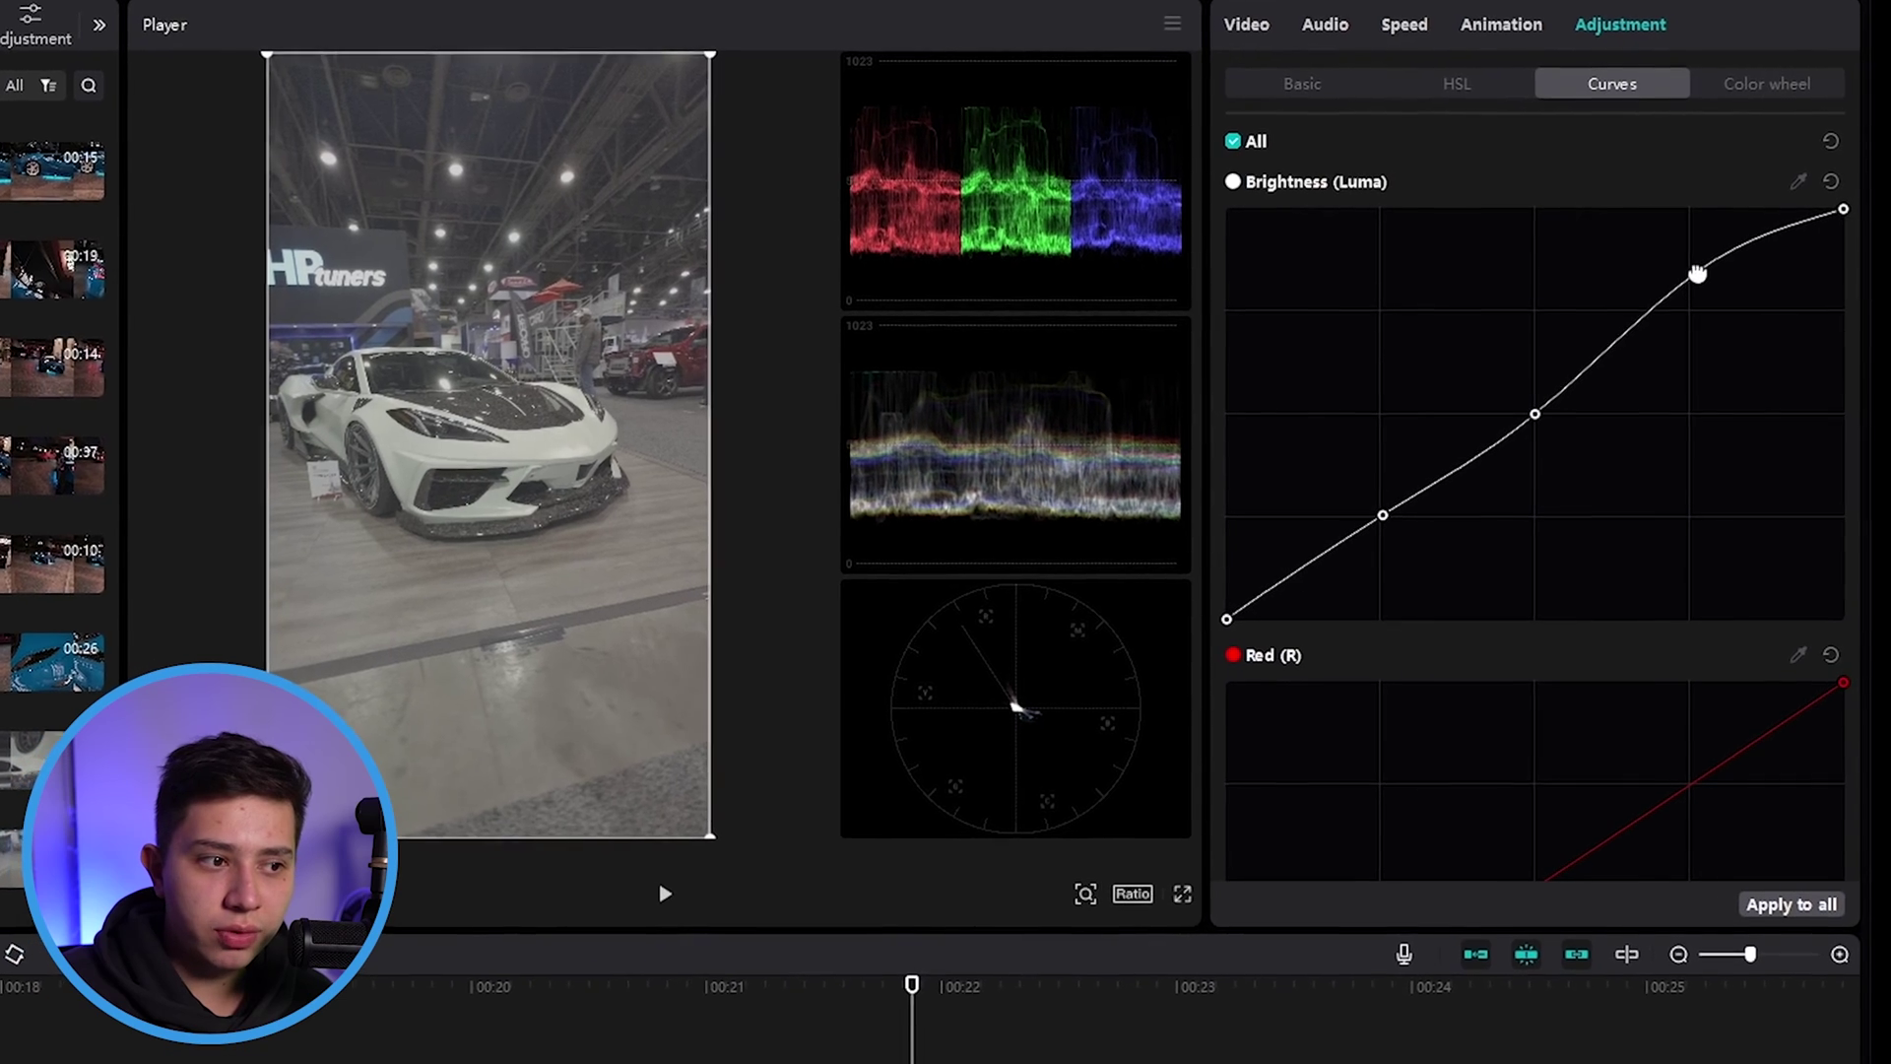
drag(1692, 271, 1658, 259)
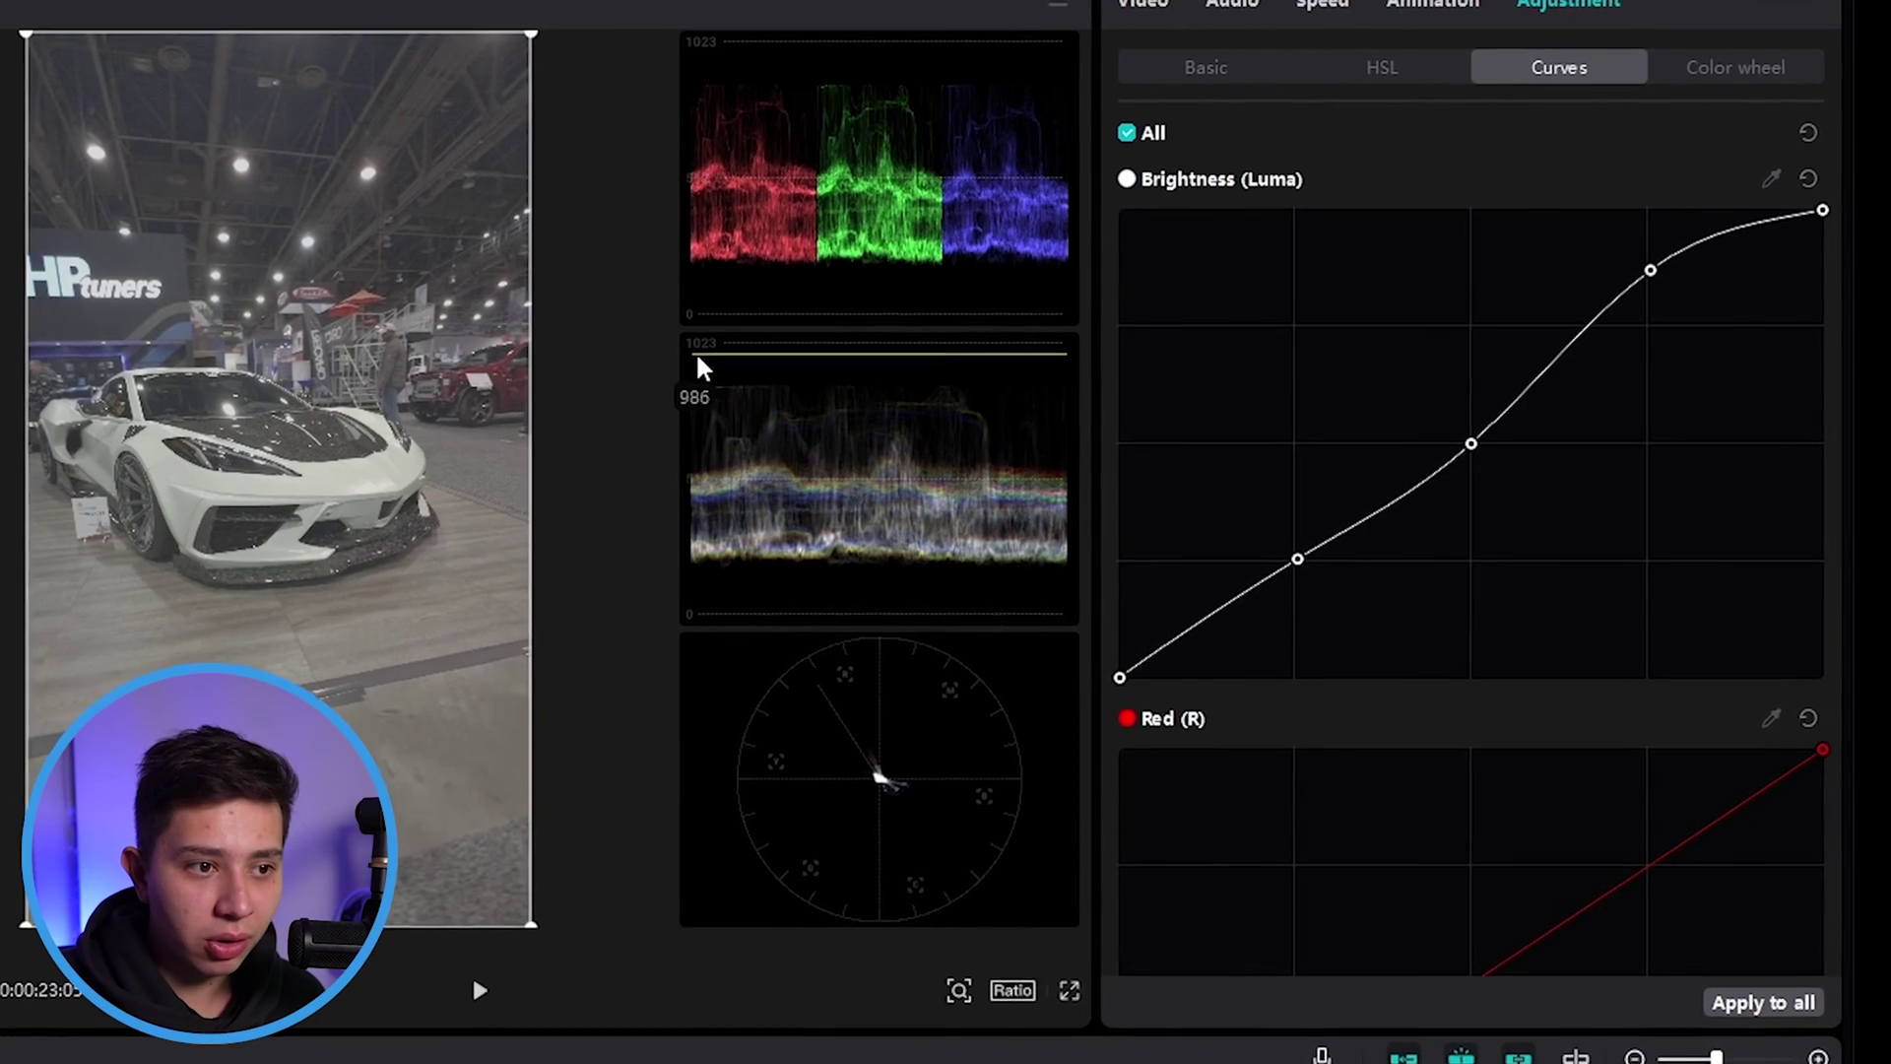
drag(1650, 271, 1613, 250)
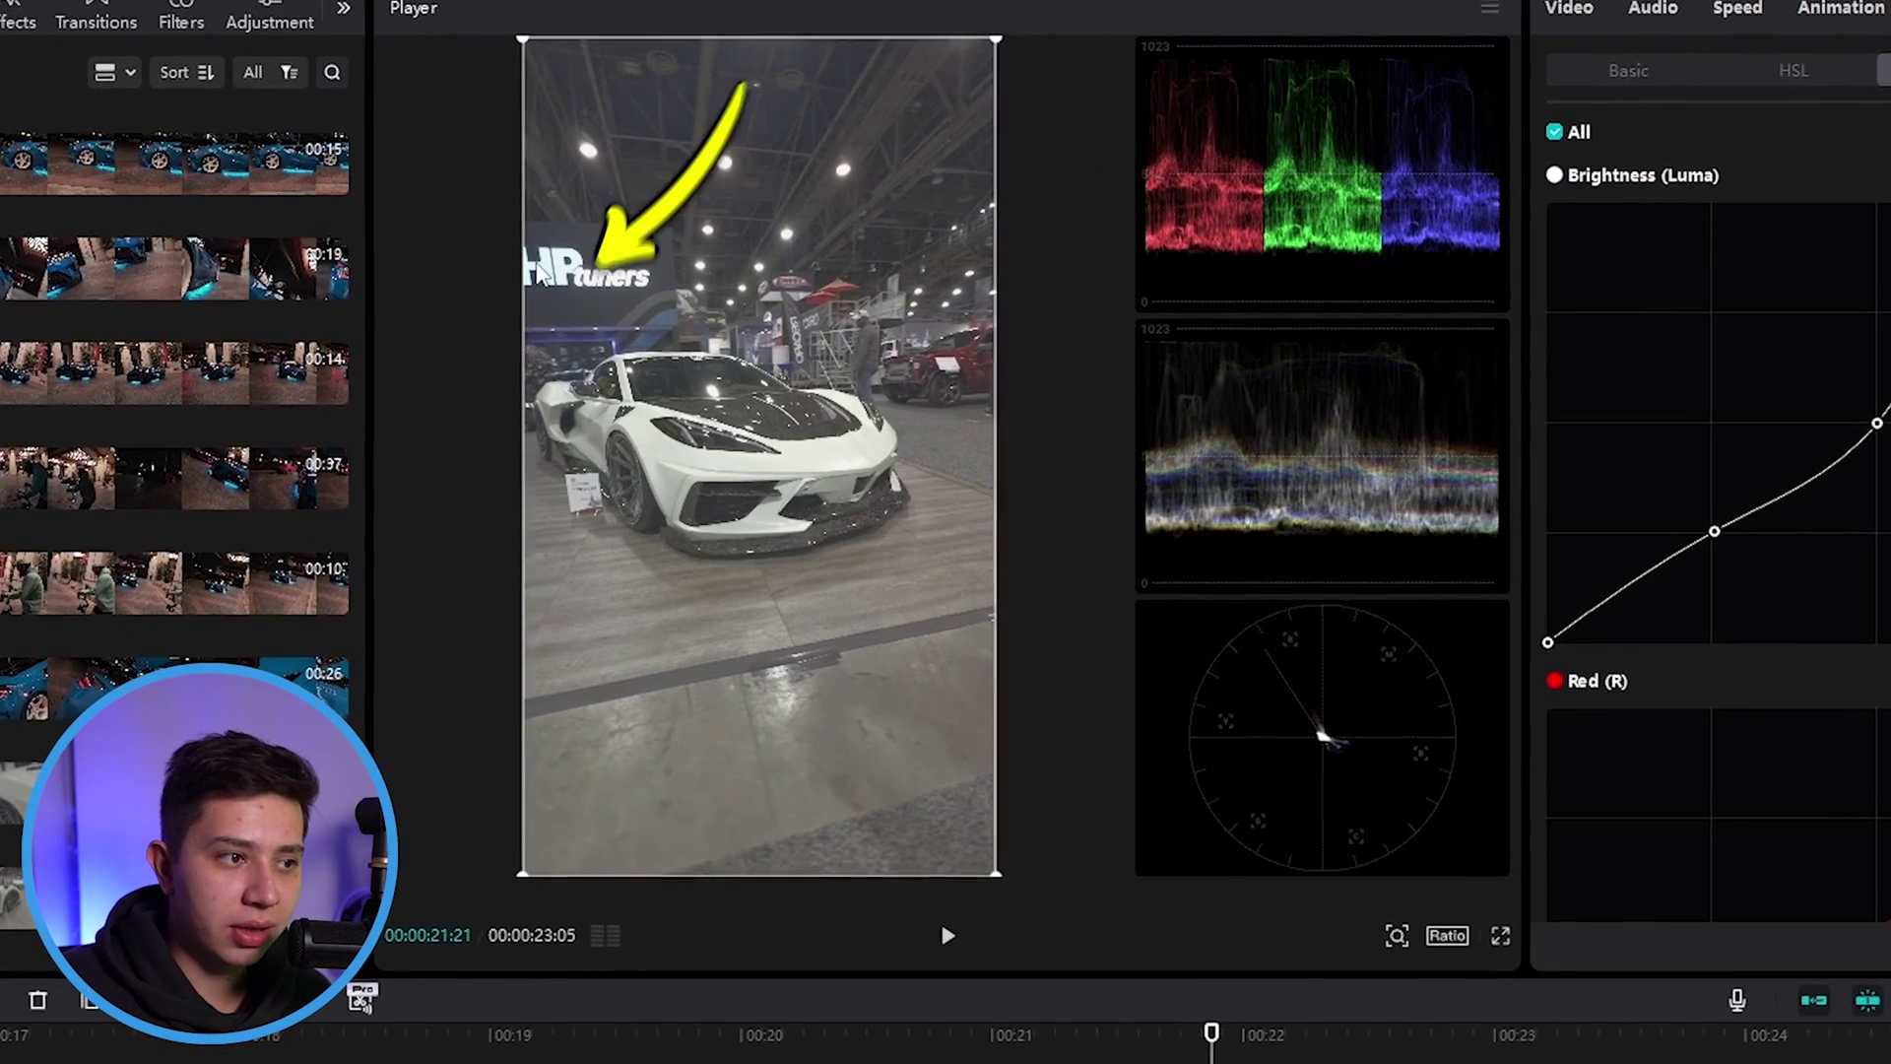
mouse_move(1190, 379)
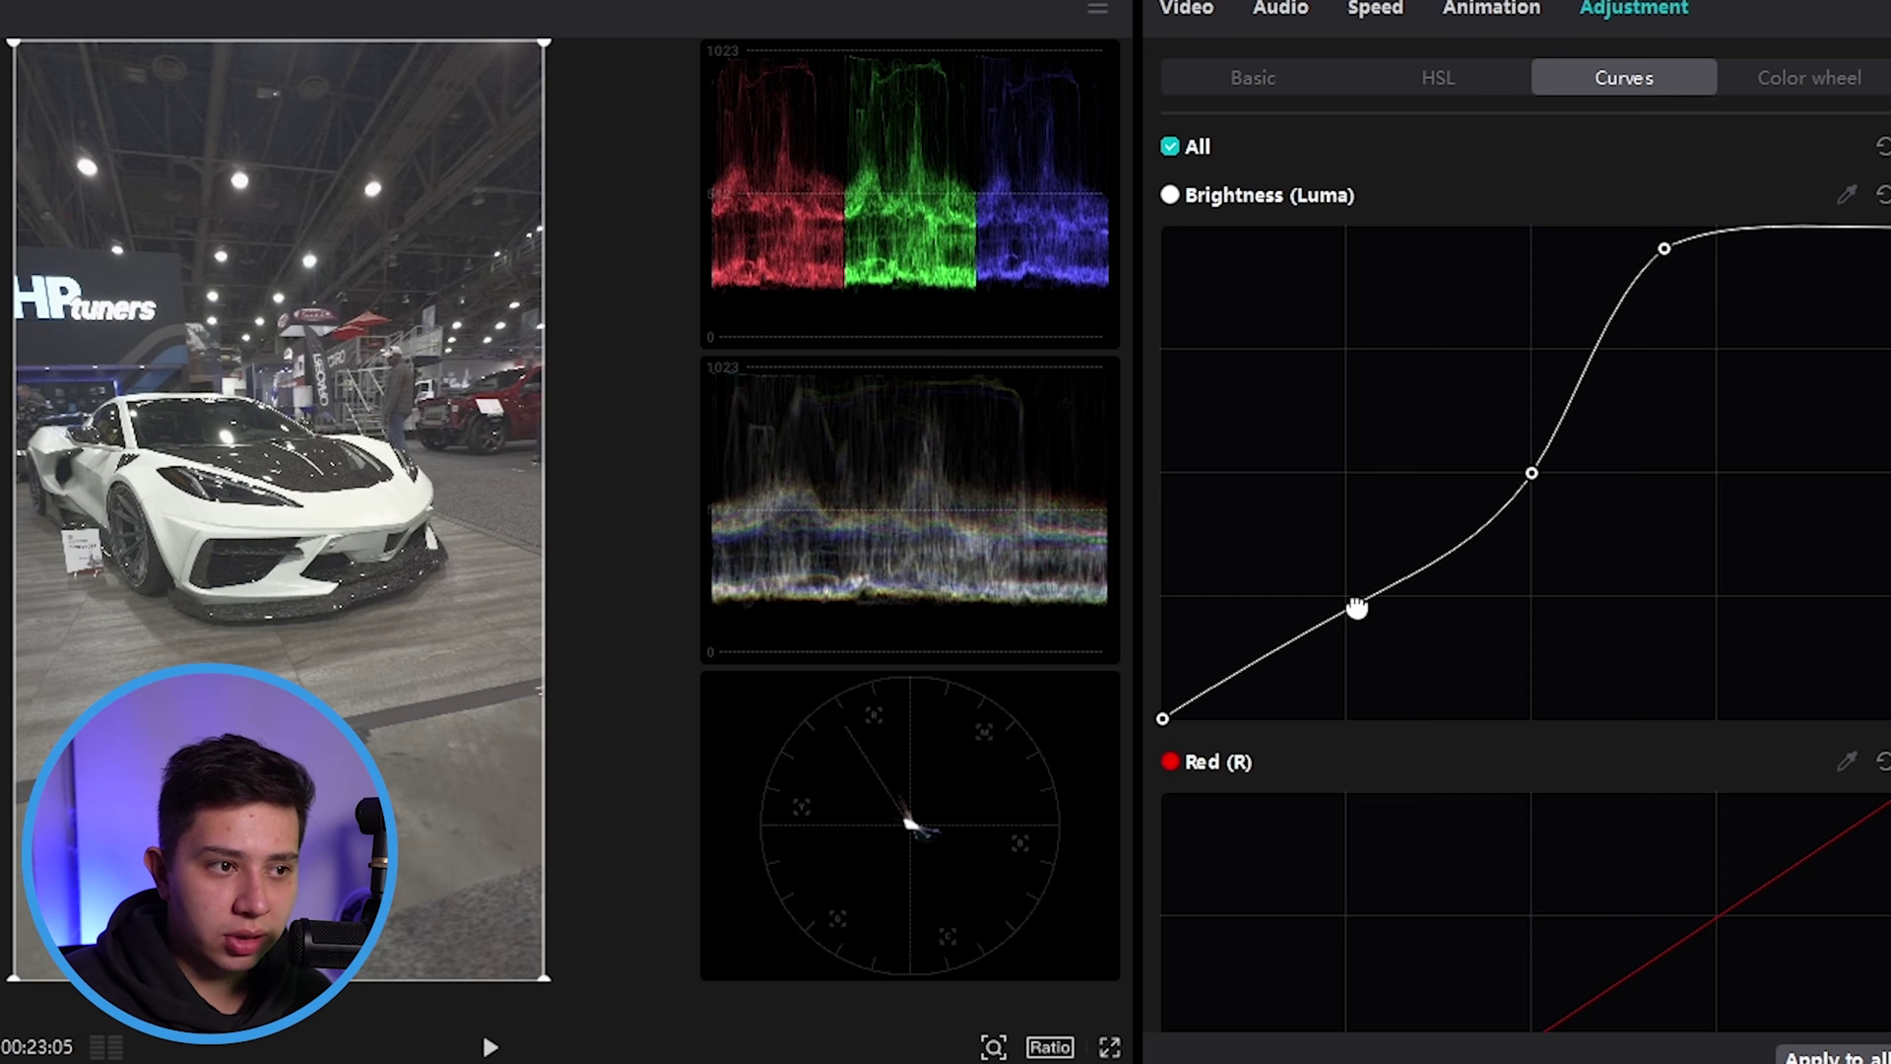
- Drag the lower Luma point to the floor and the upper one to the top, then reposition the midpoint
drag(1365, 622, 1312, 652)
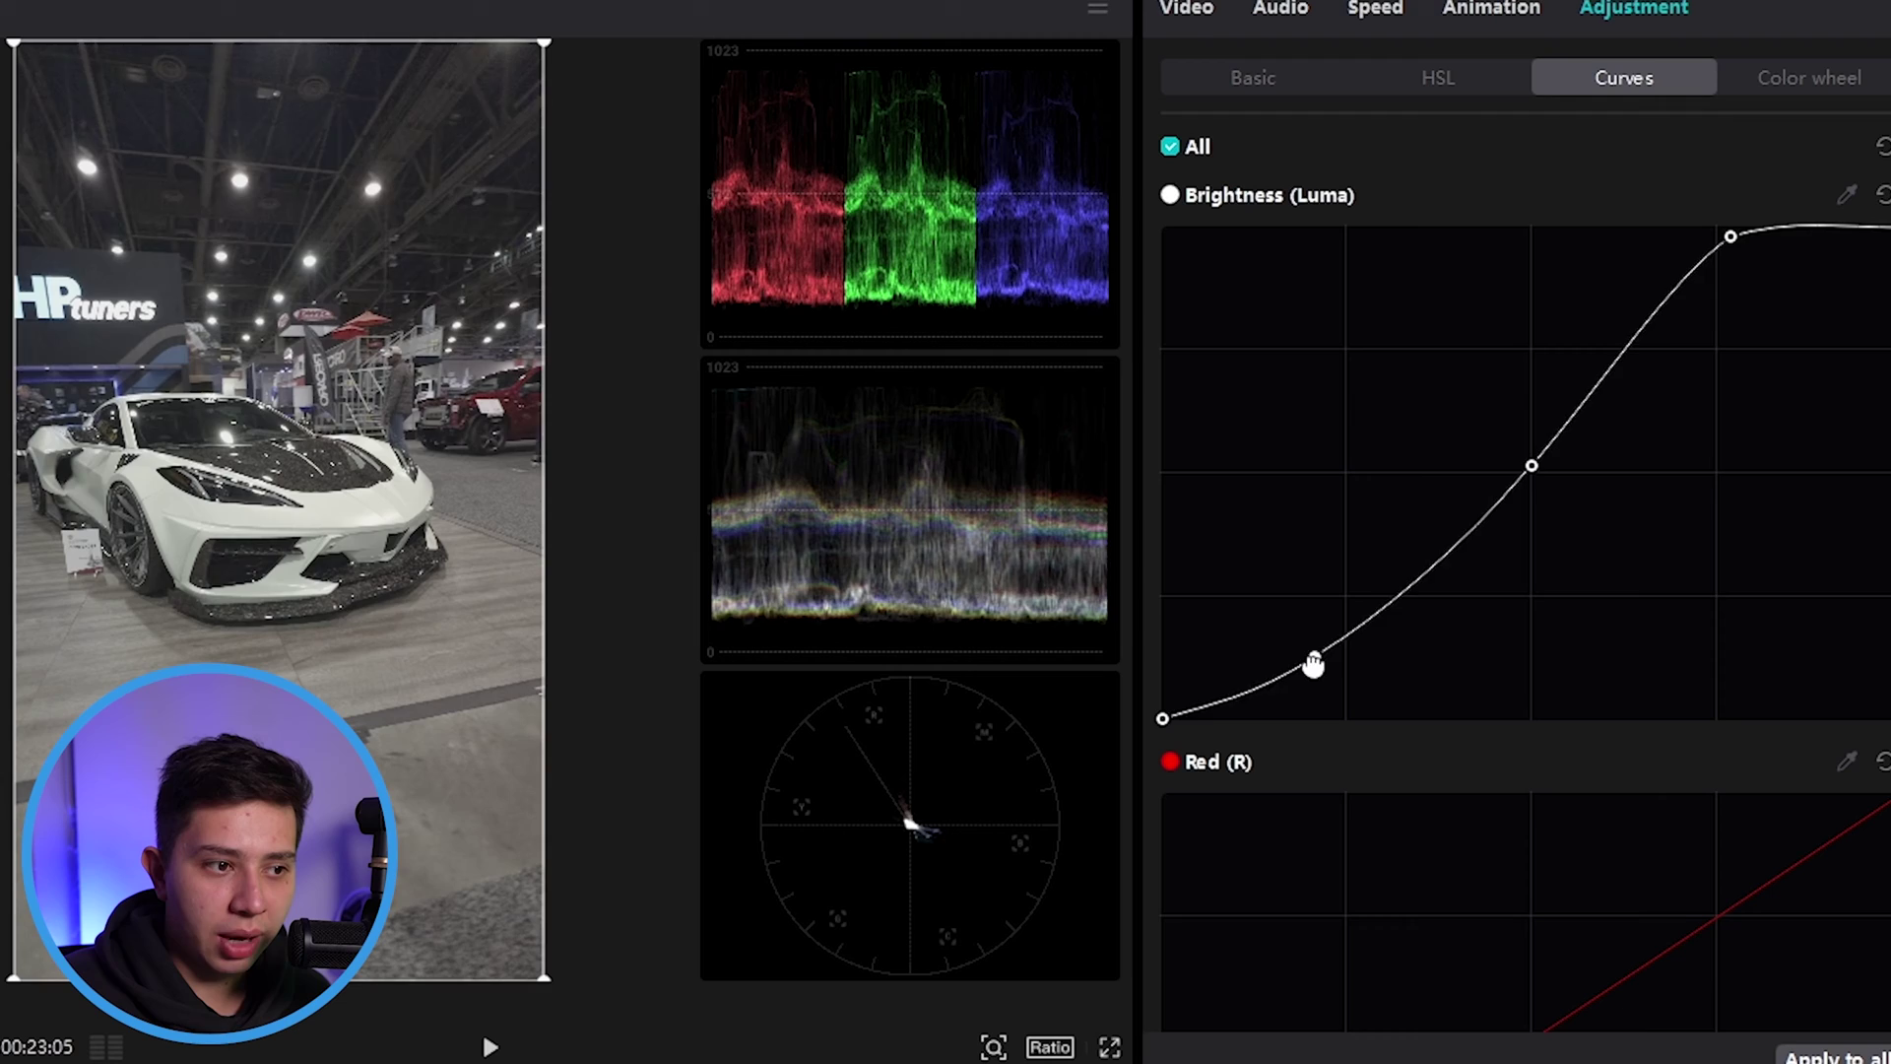
drag(1524, 467, 1538, 465)
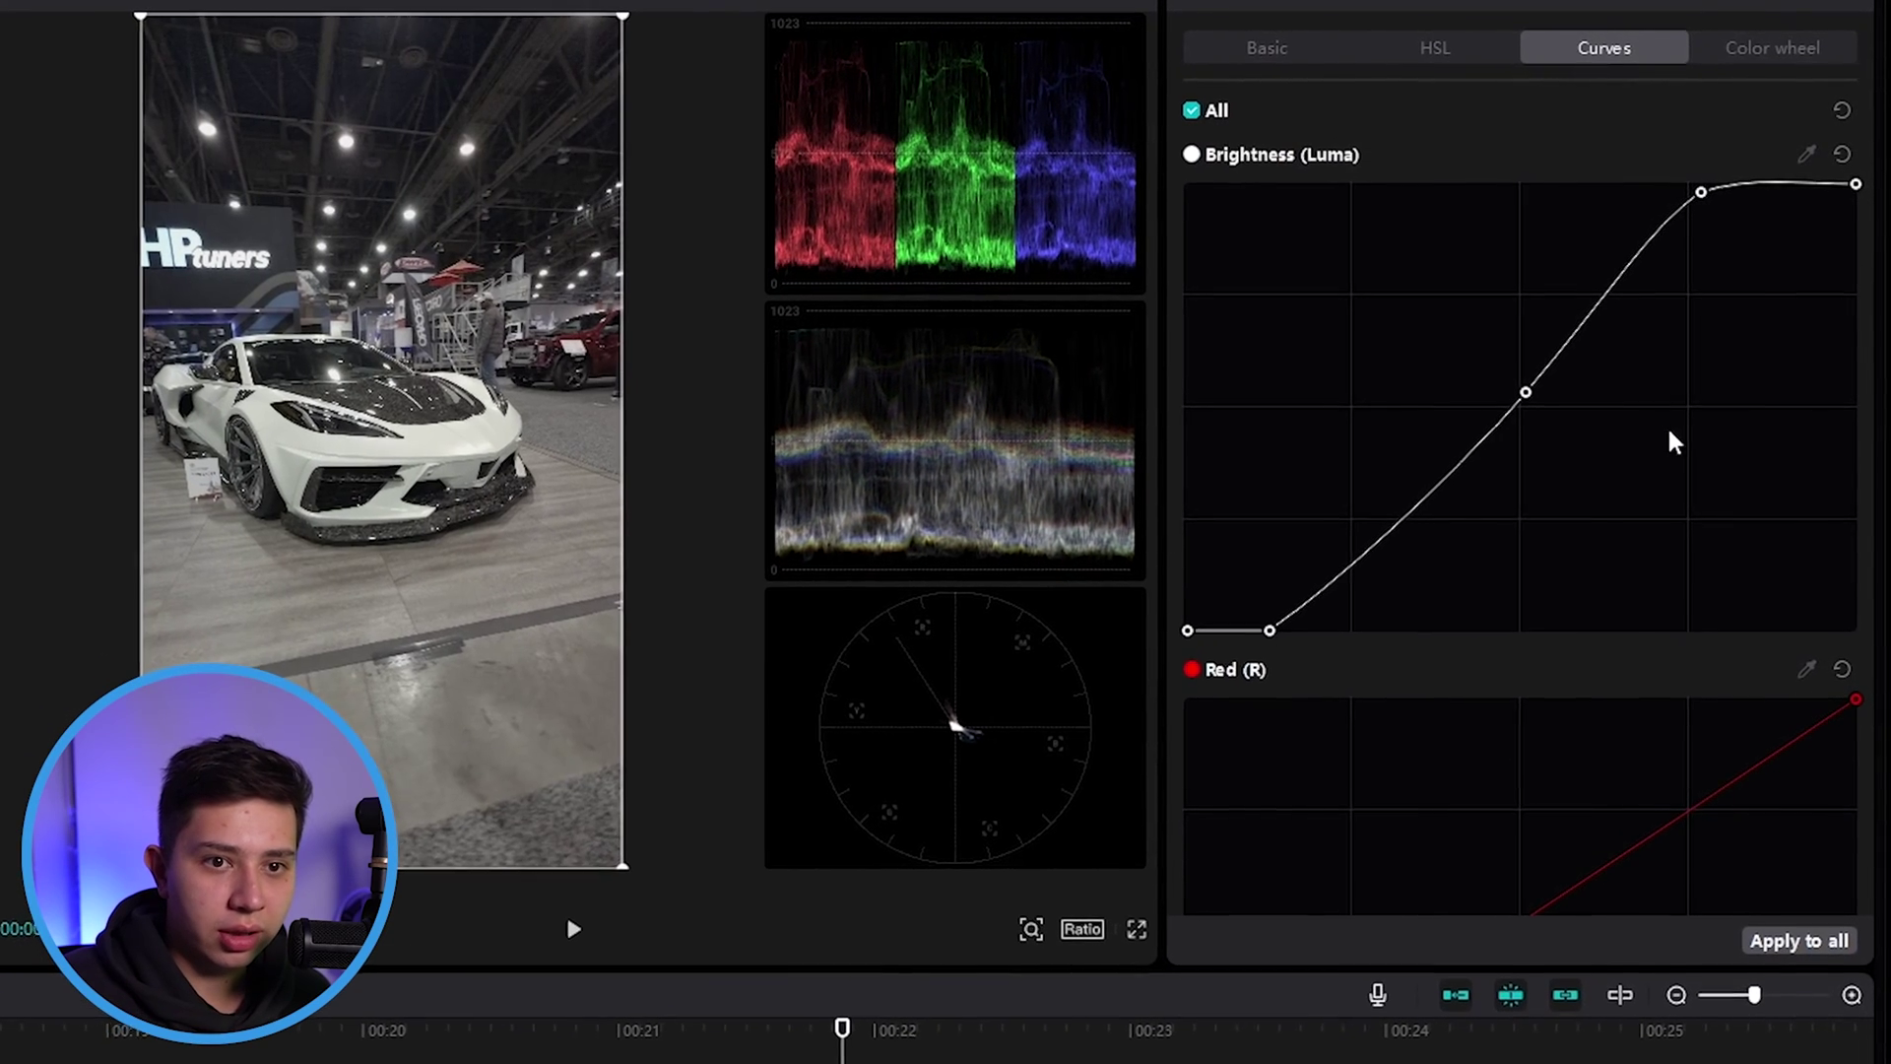
drag(1692, 202, 1662, 185)
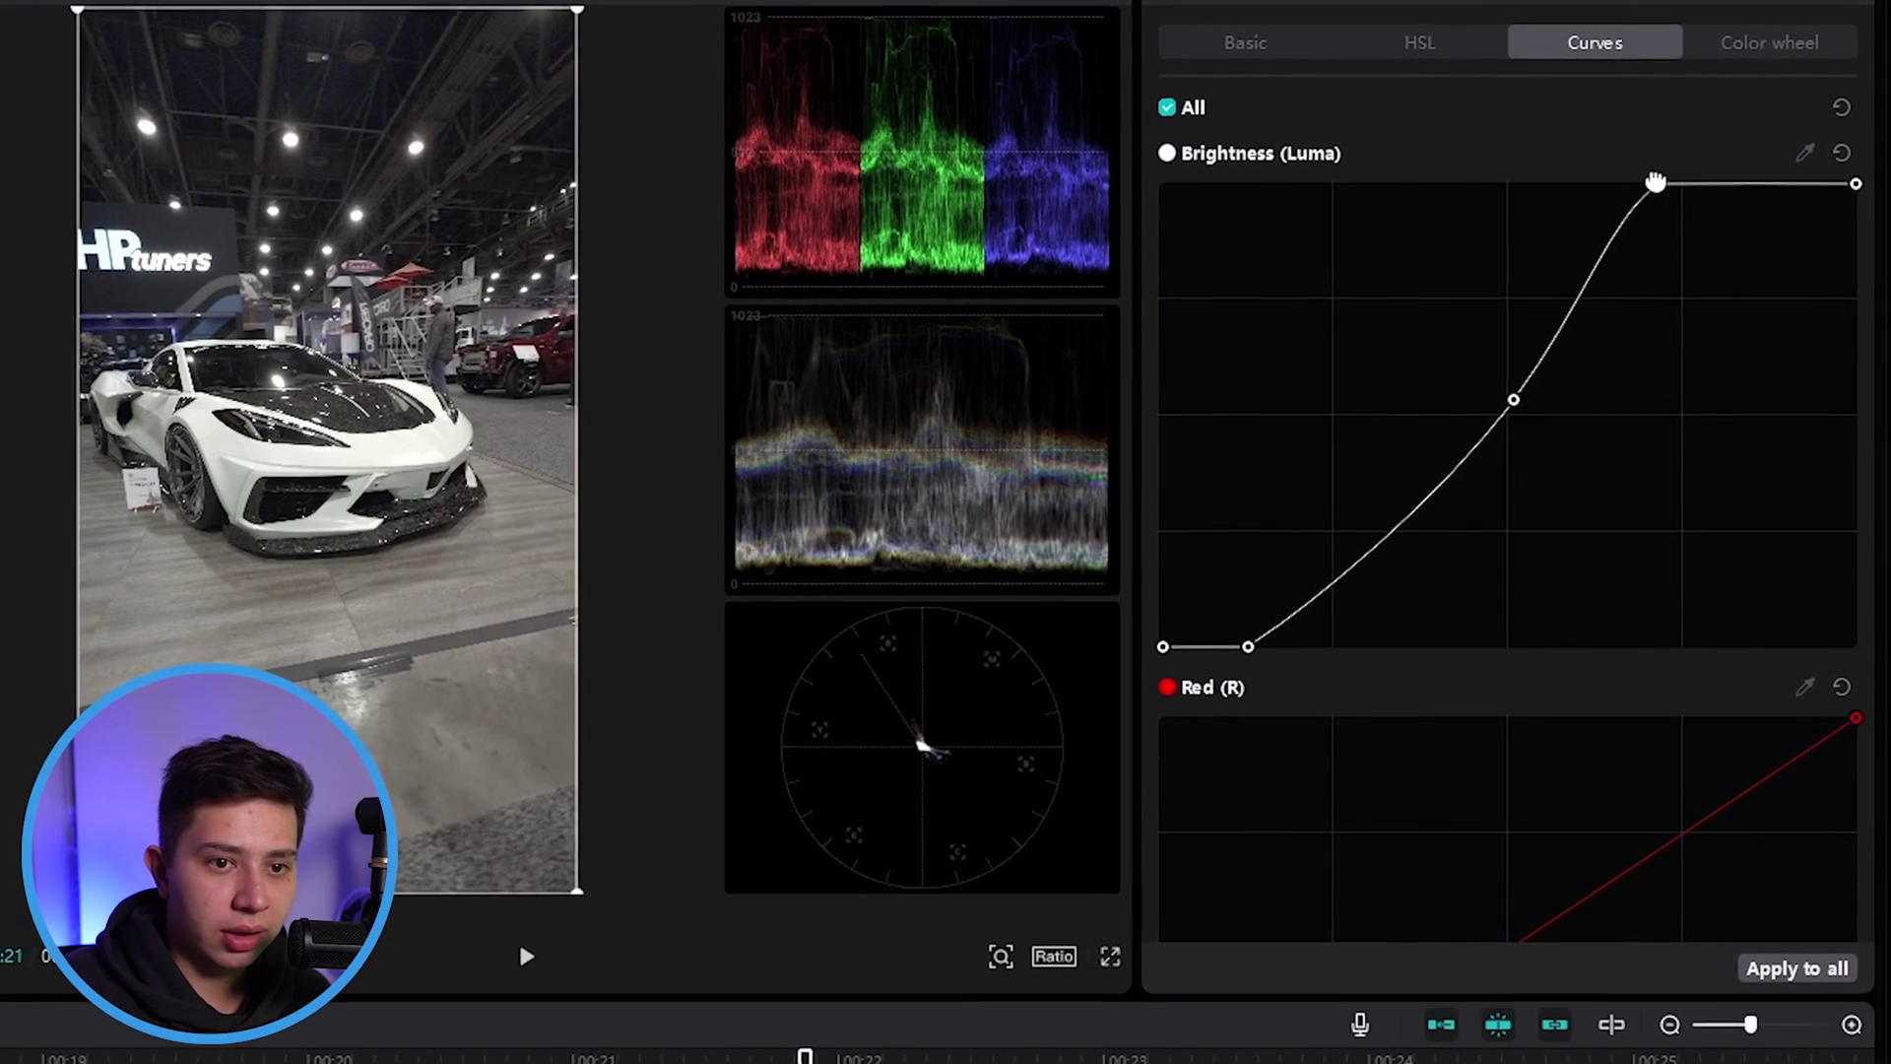
drag(1511, 402, 1497, 442)
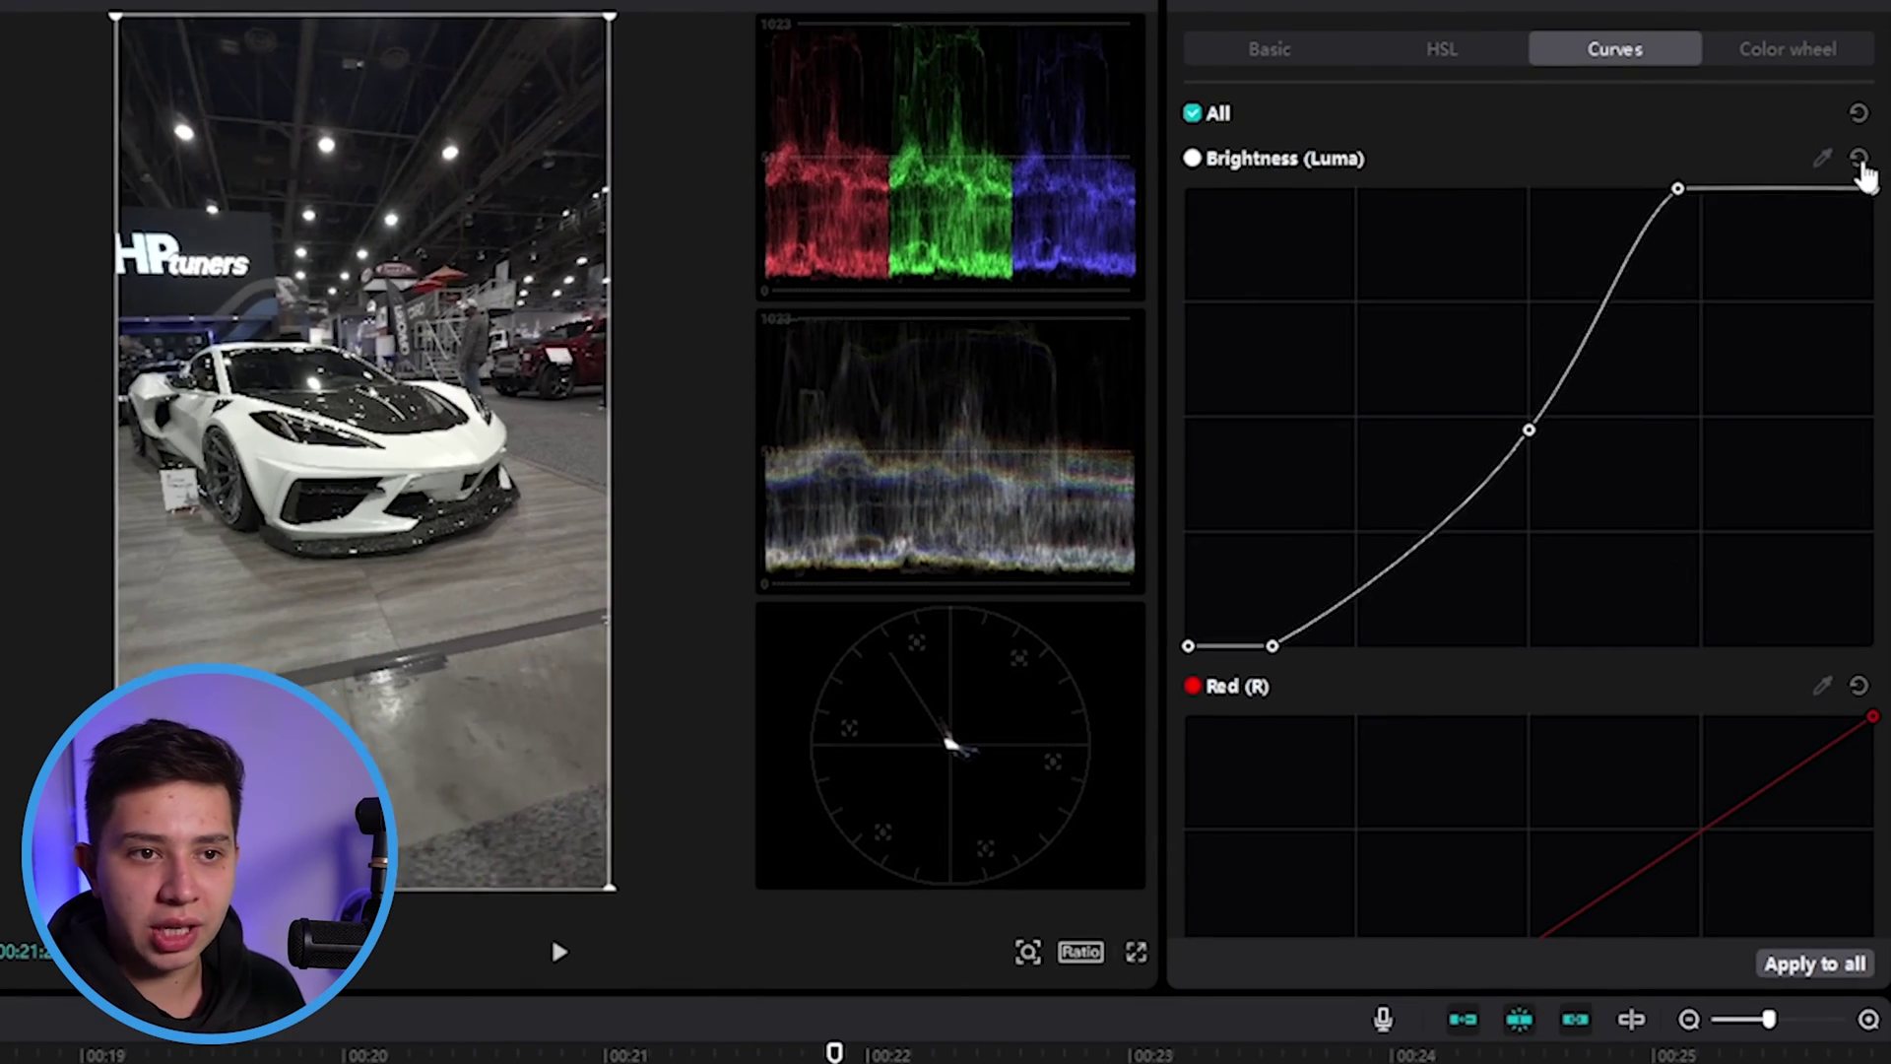
- In the Corvette clip's Basic settings, set Saturation to 50 and drag Temp to about -45
click(1270, 48)
scroll(1482, 641, down, 5)
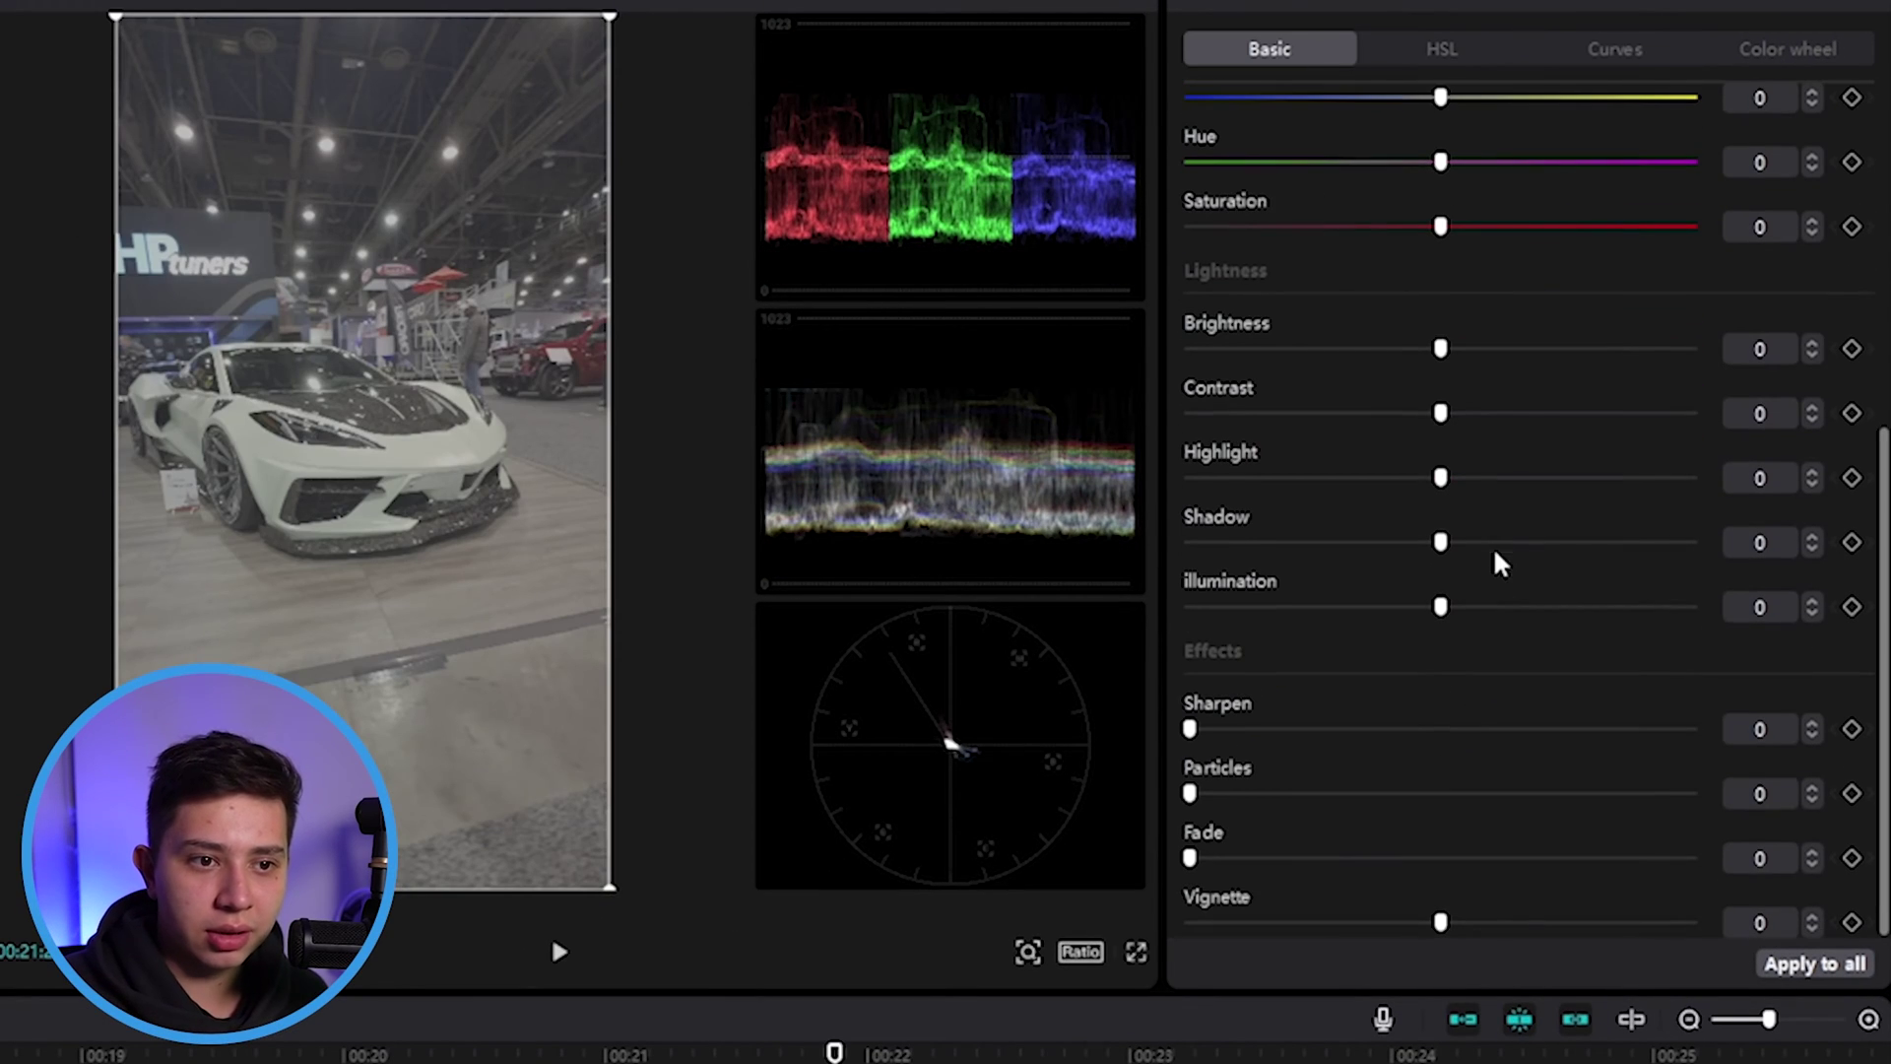
drag(1440, 412, 1523, 413)
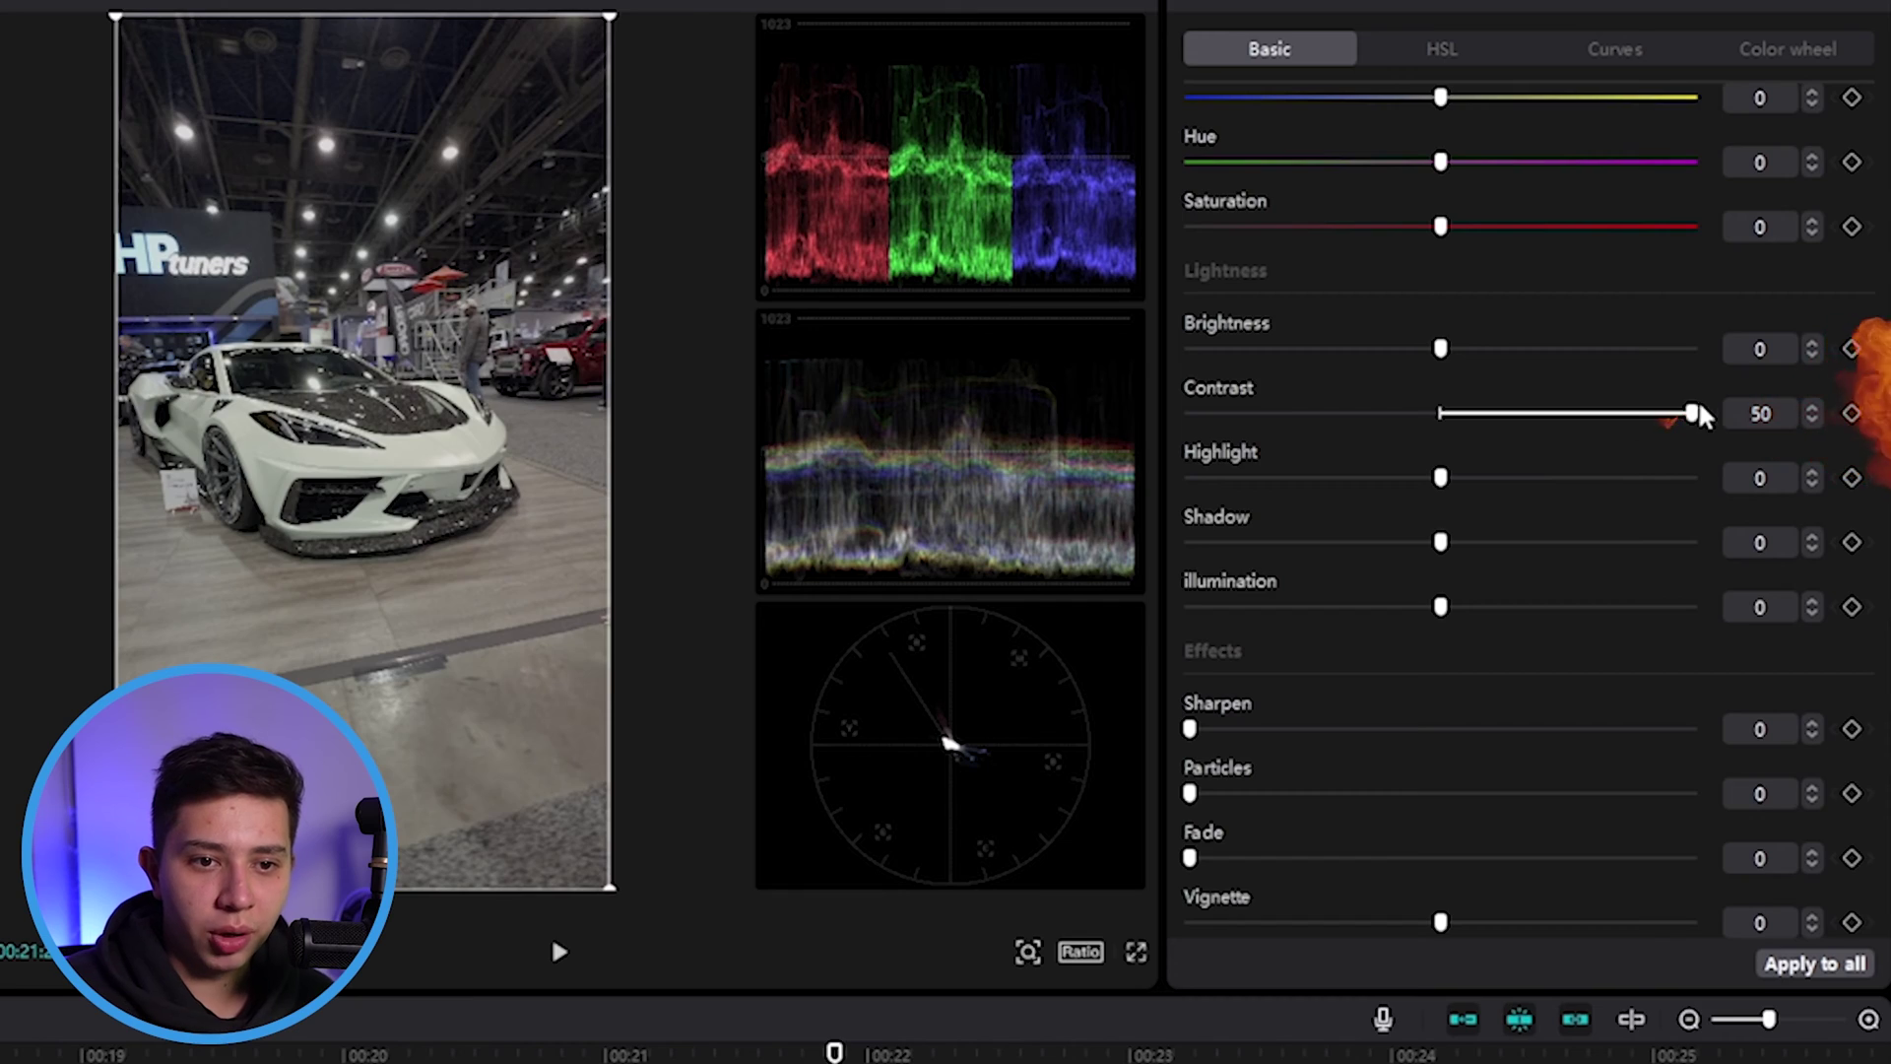
click(1615, 49)
scroll(1566, 473, up, 5)
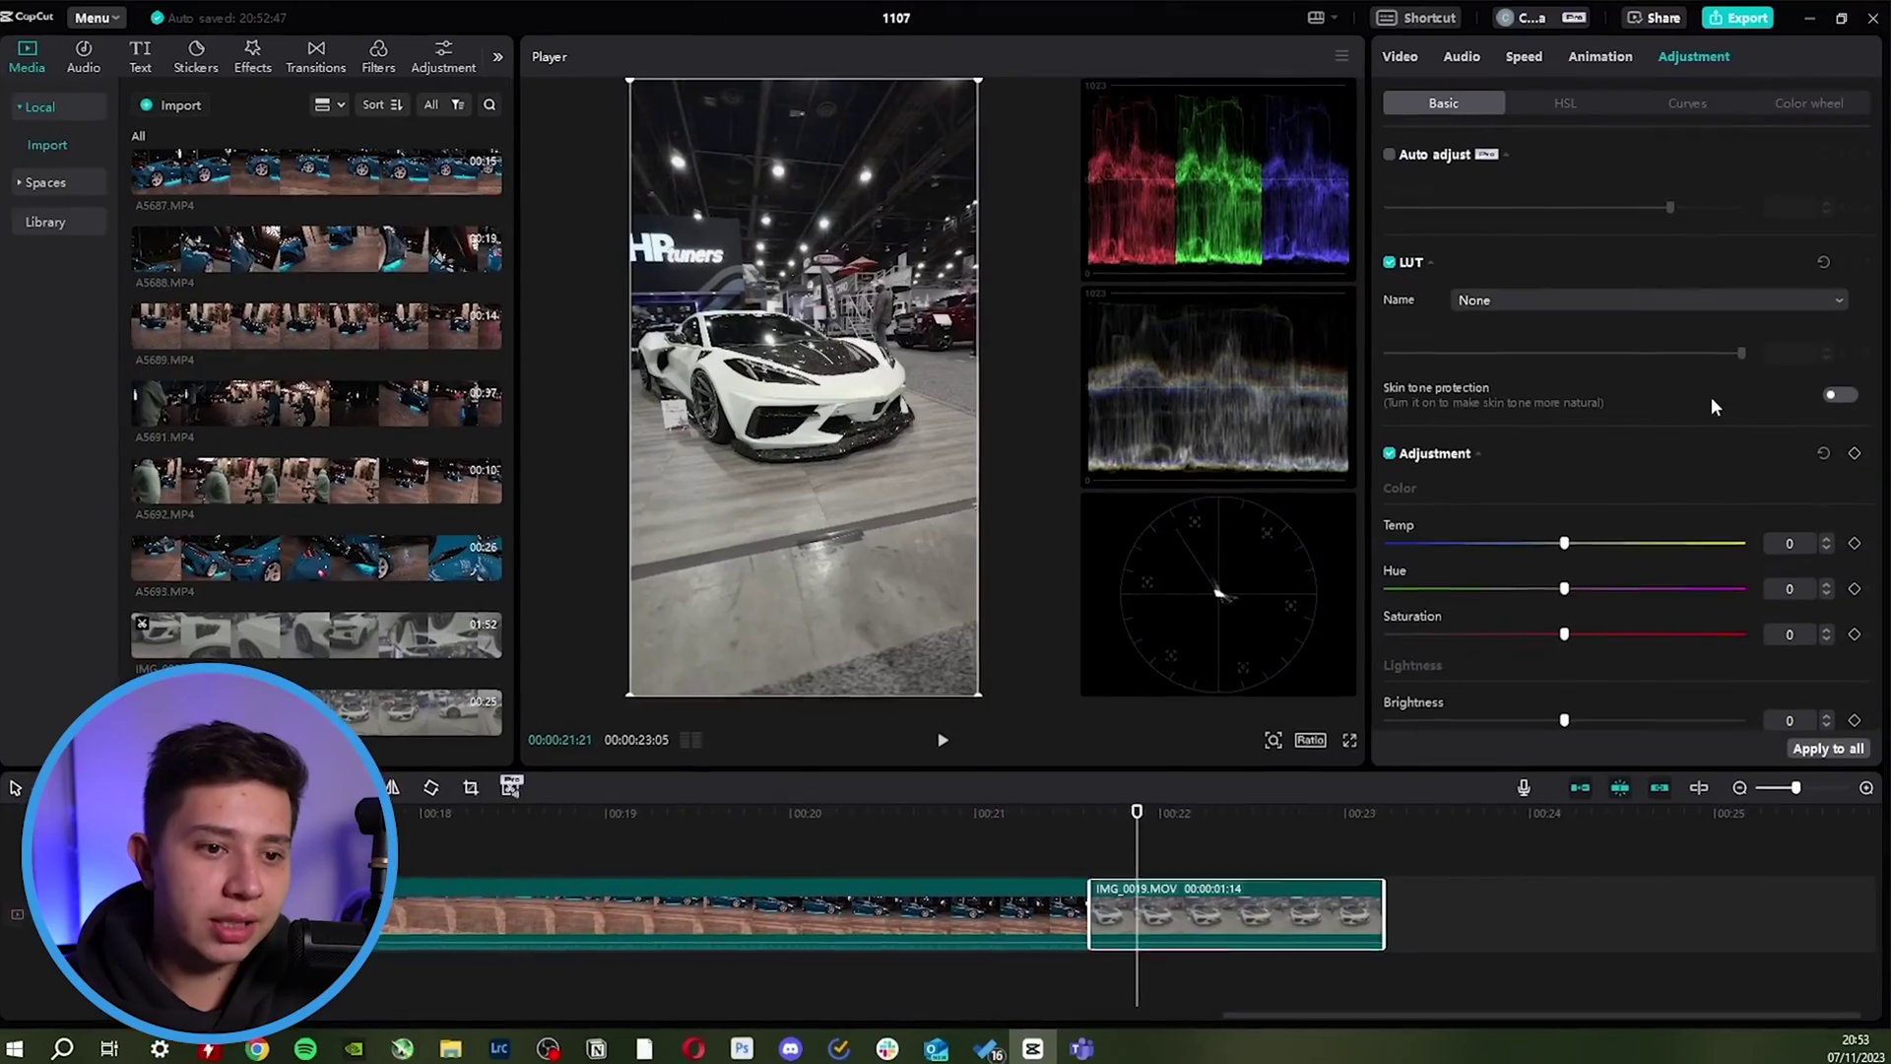
scroll(1527, 295, down, 5)
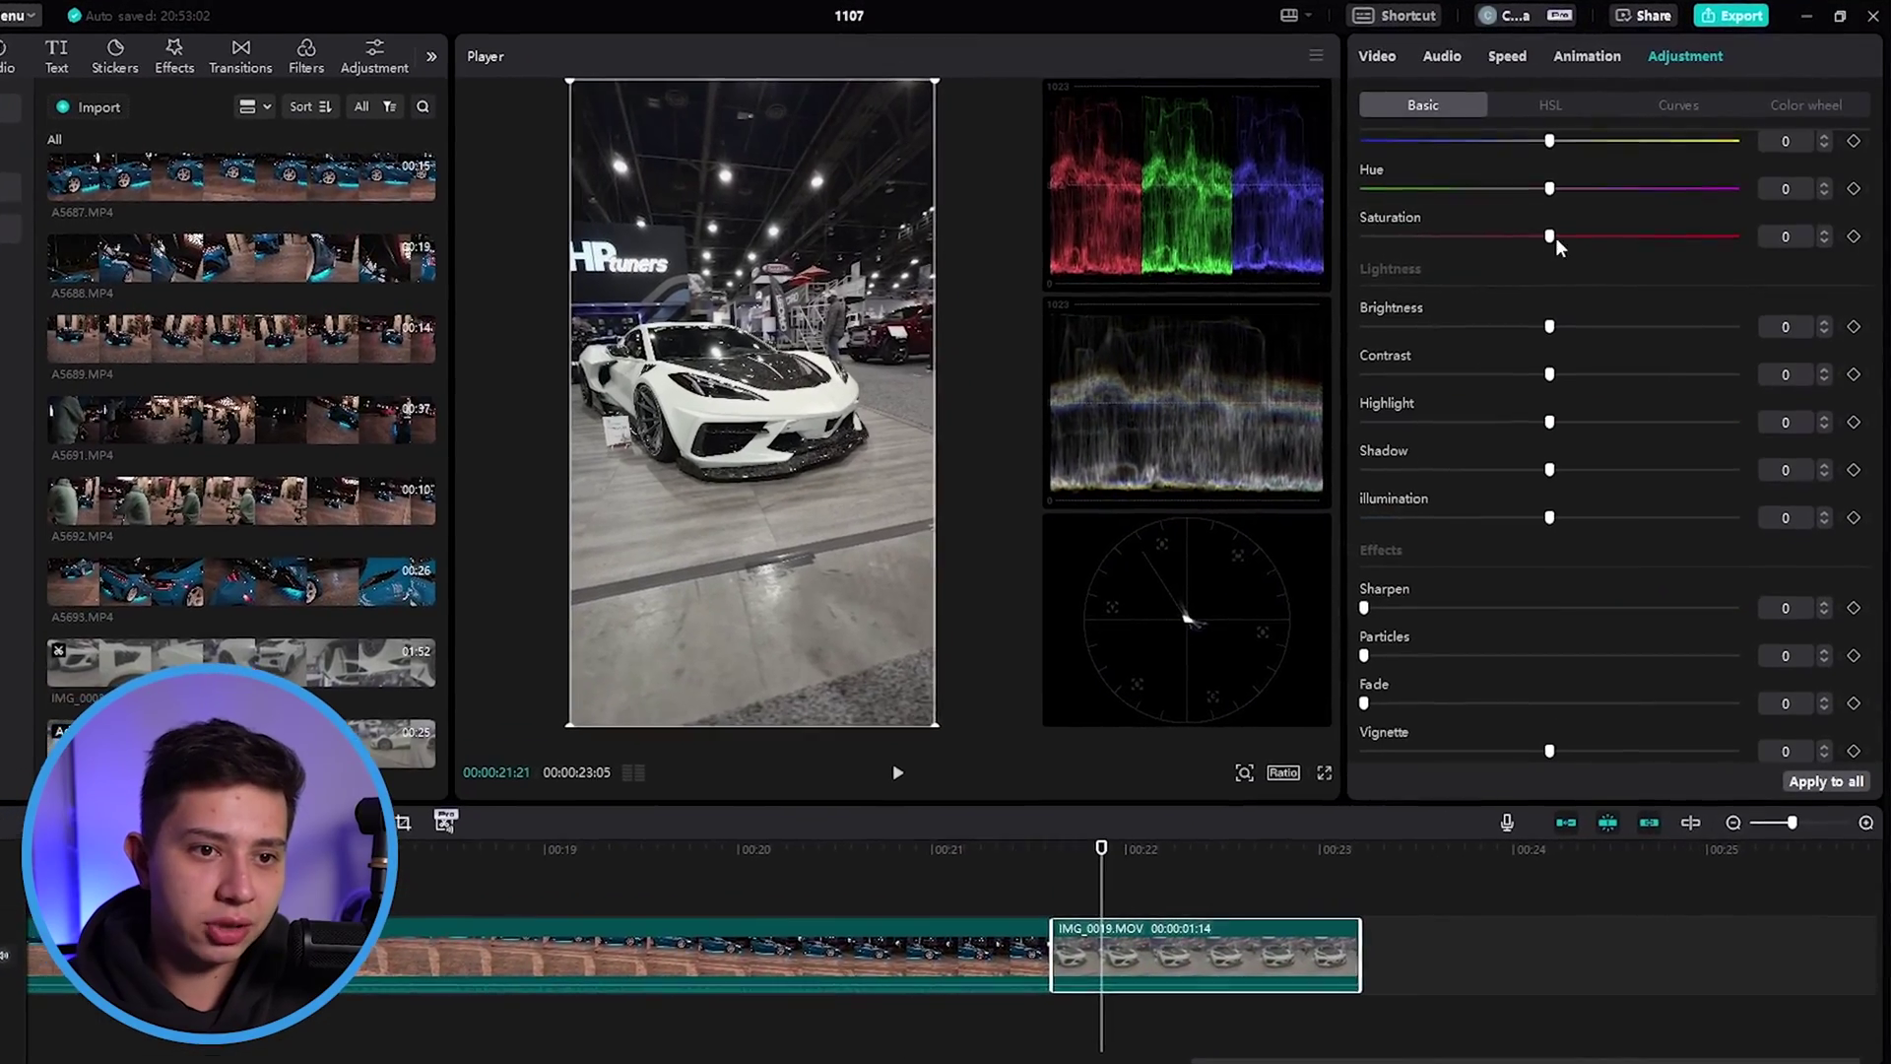
drag(1551, 237, 1728, 253)
scroll(1634, 279, up, 3)
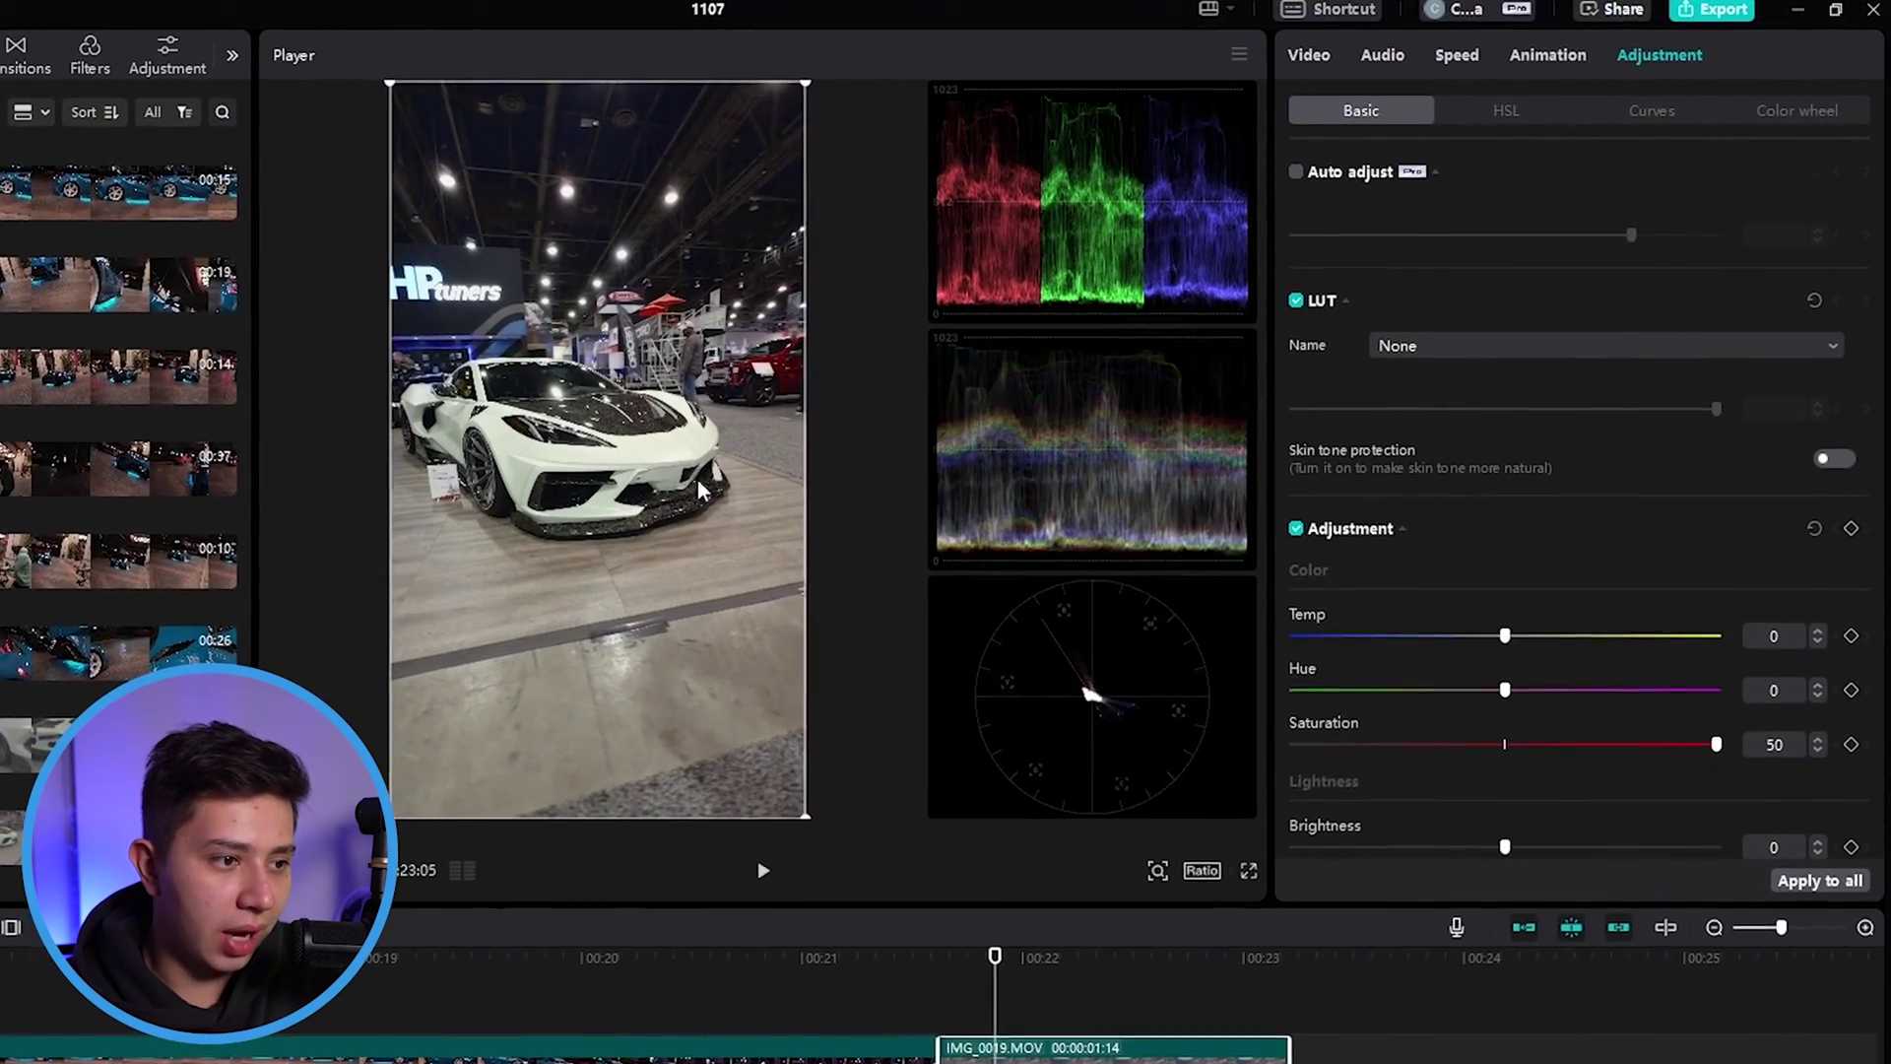
scroll(1566, 473, down, 5)
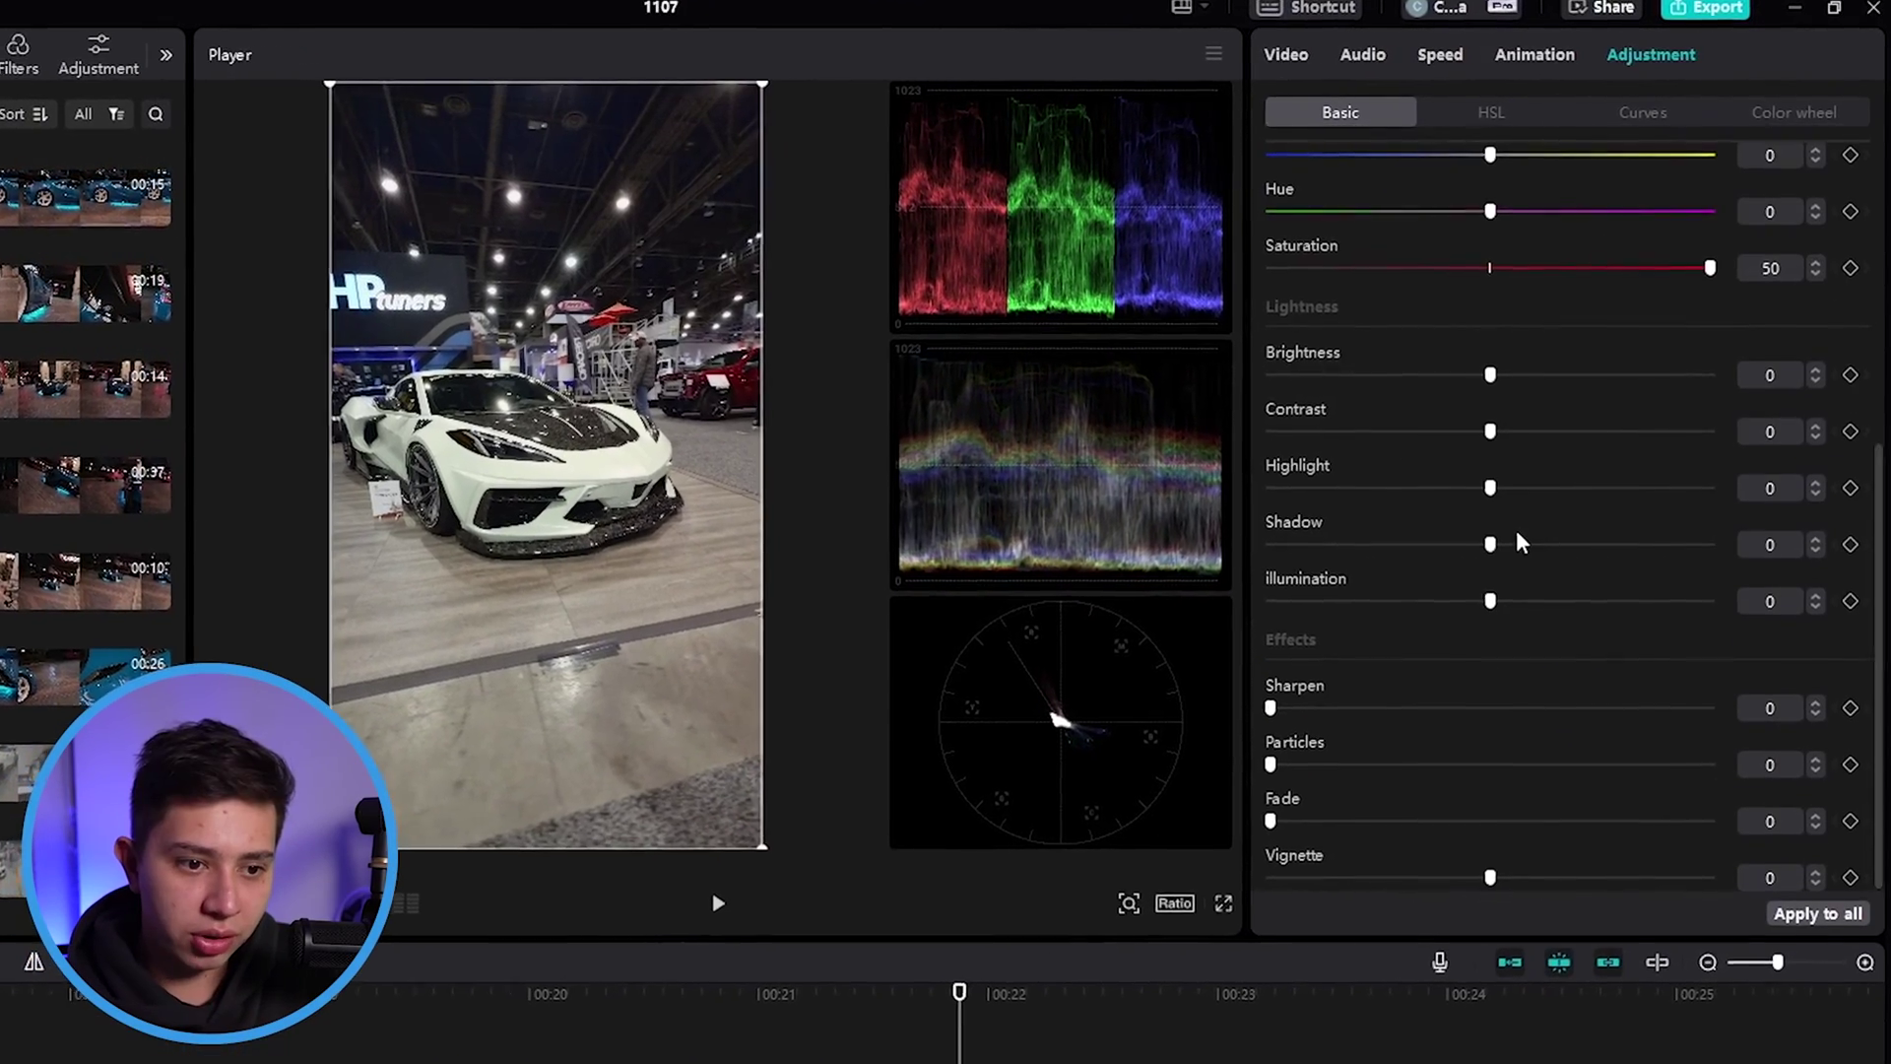
scroll(1520, 542, up, 1)
drag(1489, 244, 1155, 258)
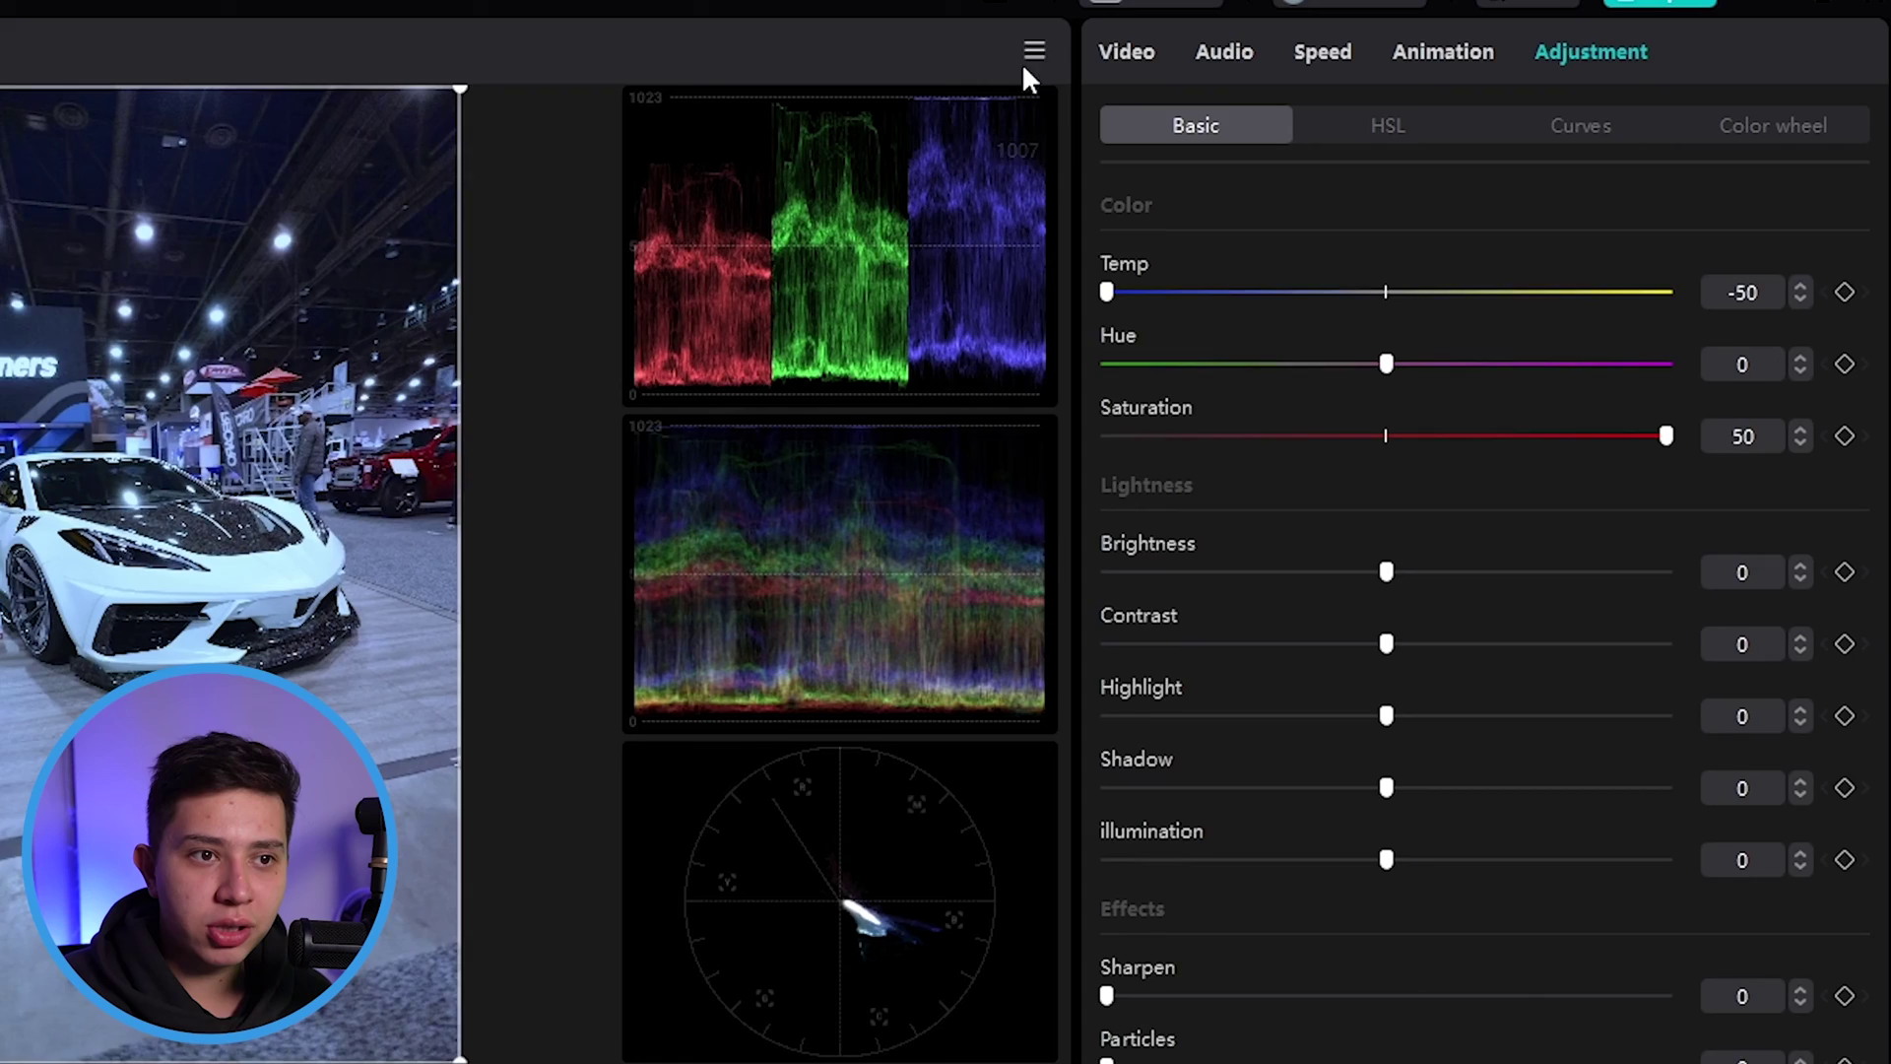
drag(1106, 292, 1278, 371)
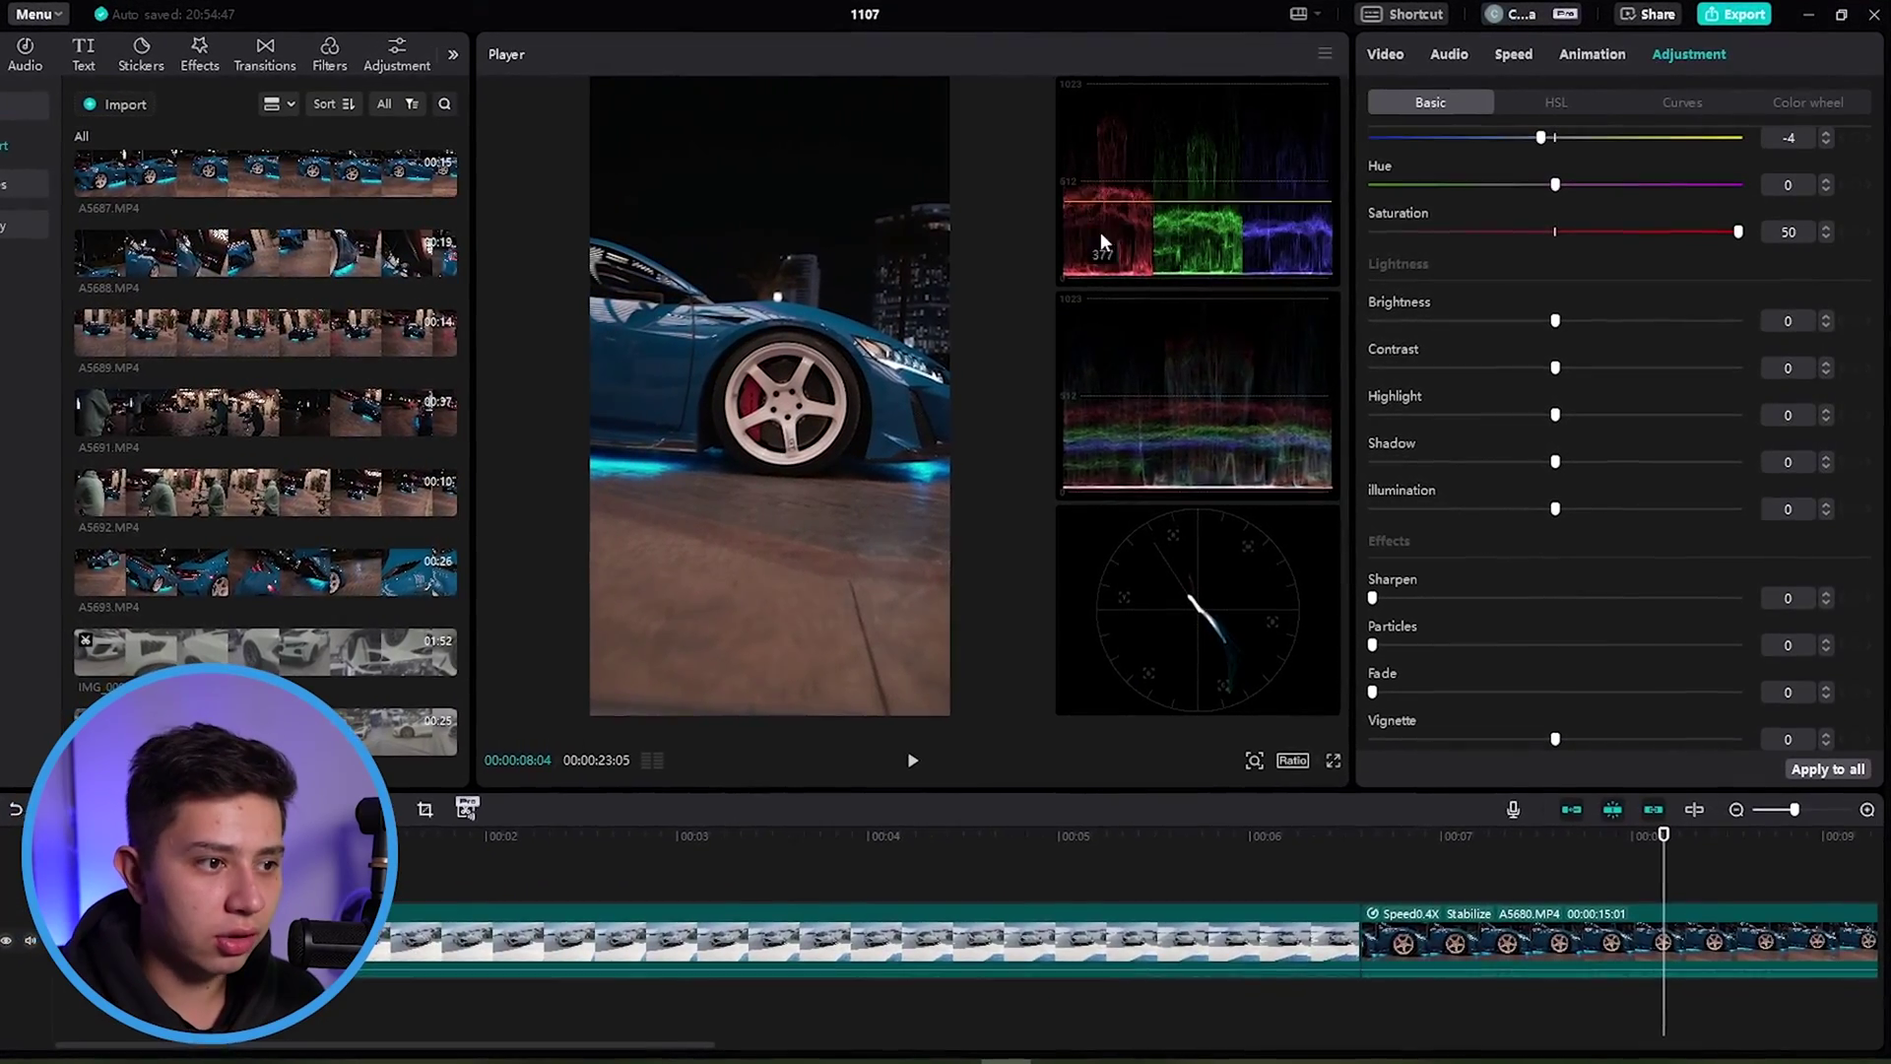
- Reset the A5680 clip's Basic colour, then cool its Temp and set Hue to -12
scroll(1527, 281, up, 5)
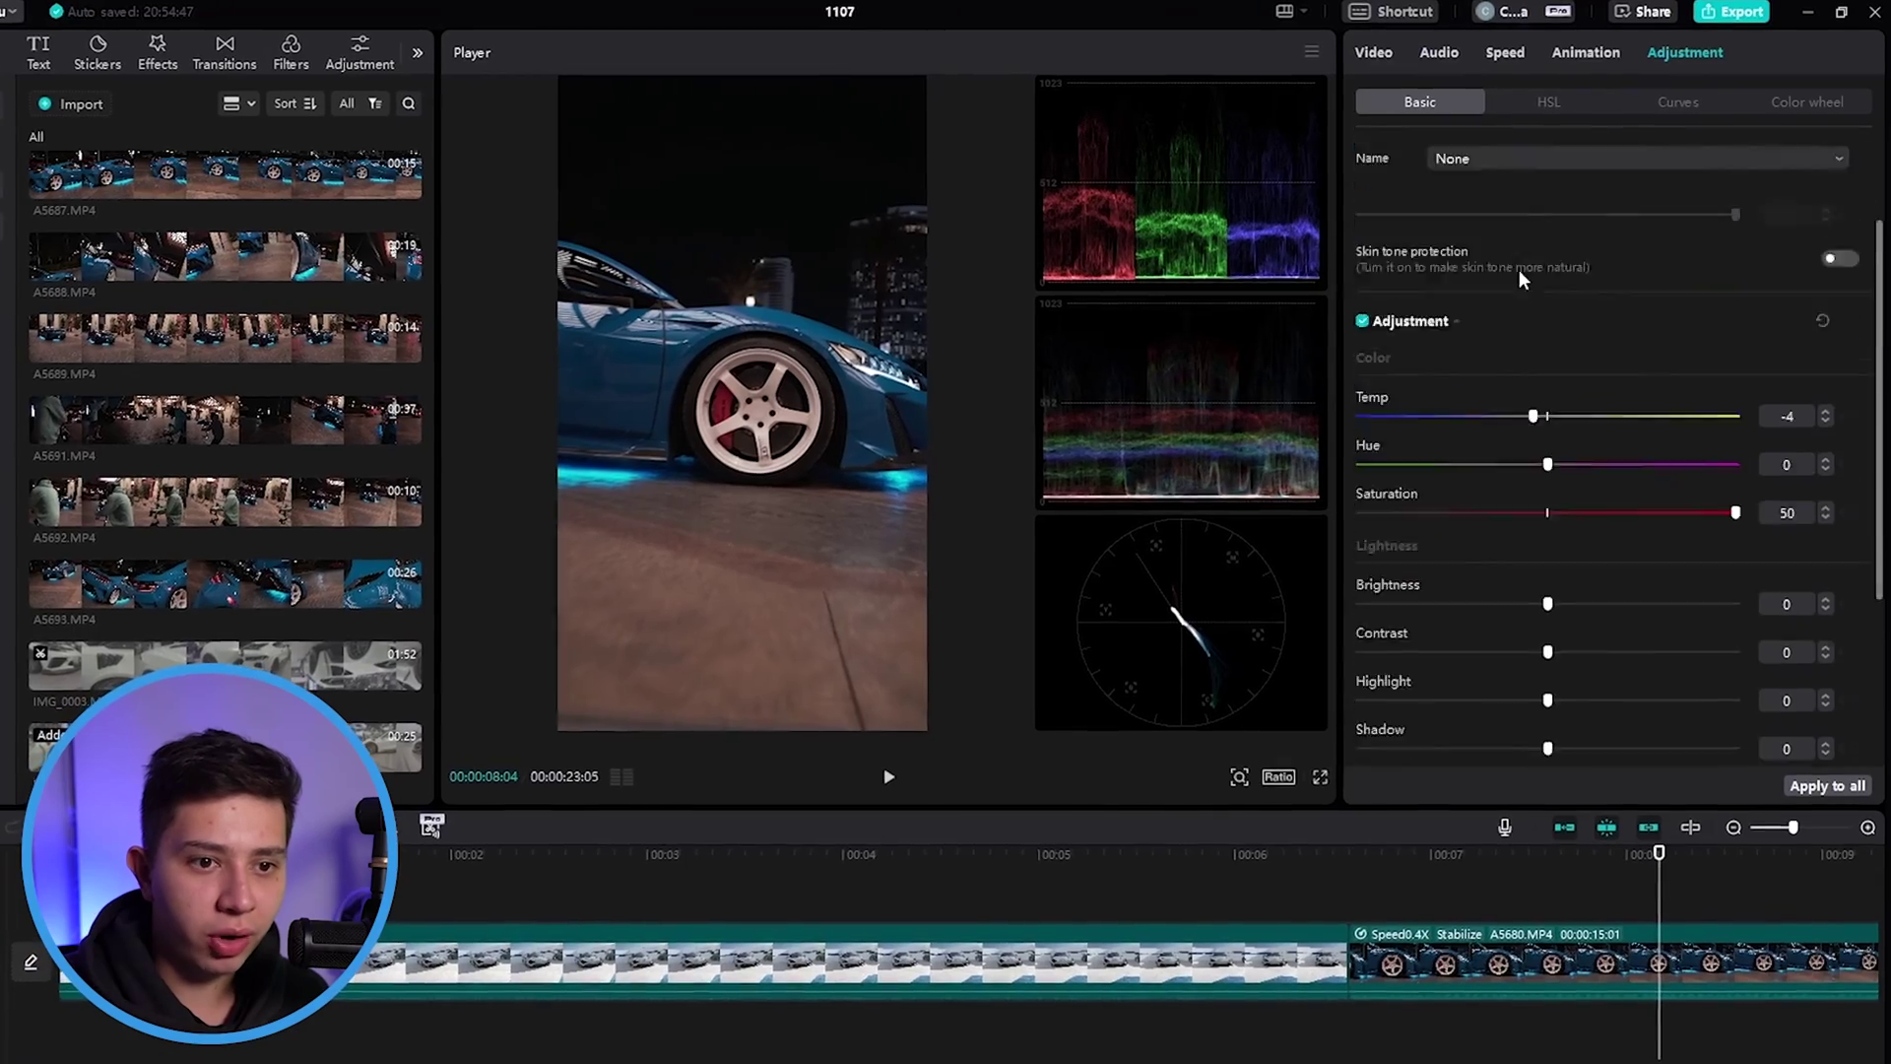
drag(1530, 571, 1545, 571)
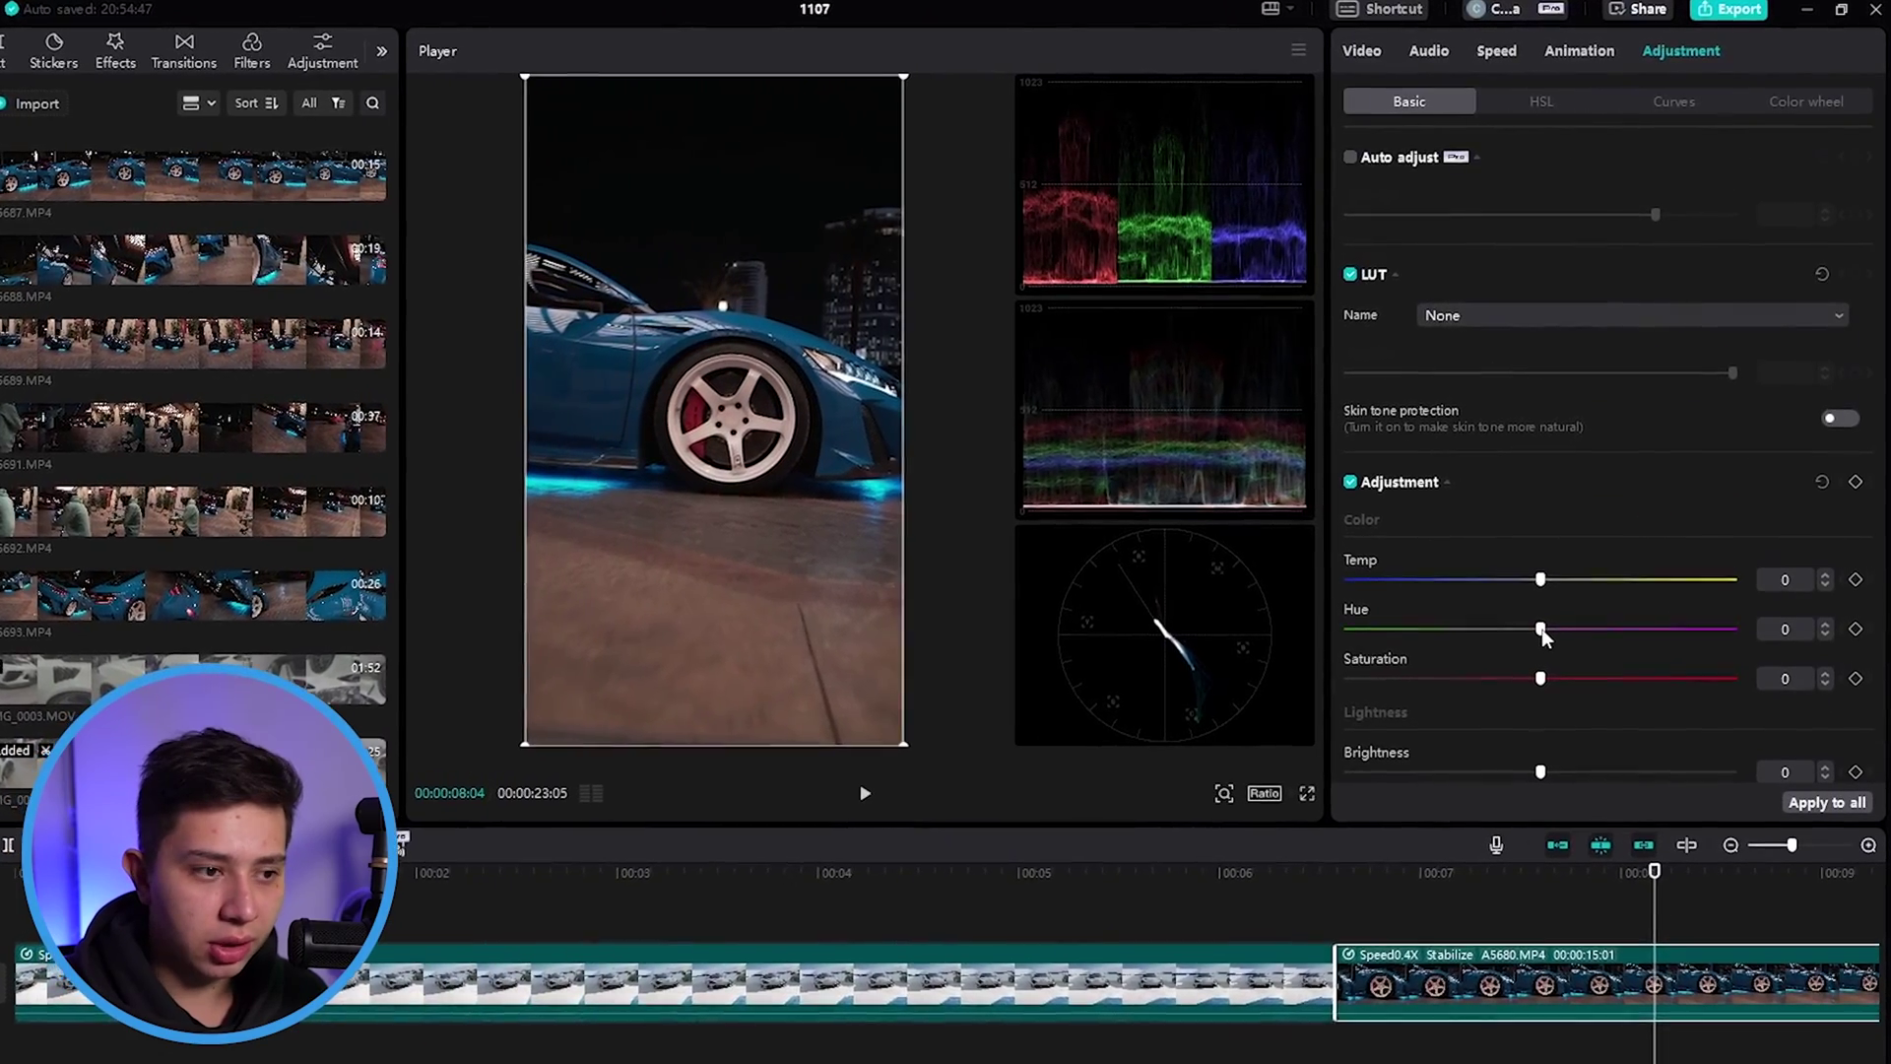
drag(1525, 638, 1476, 645)
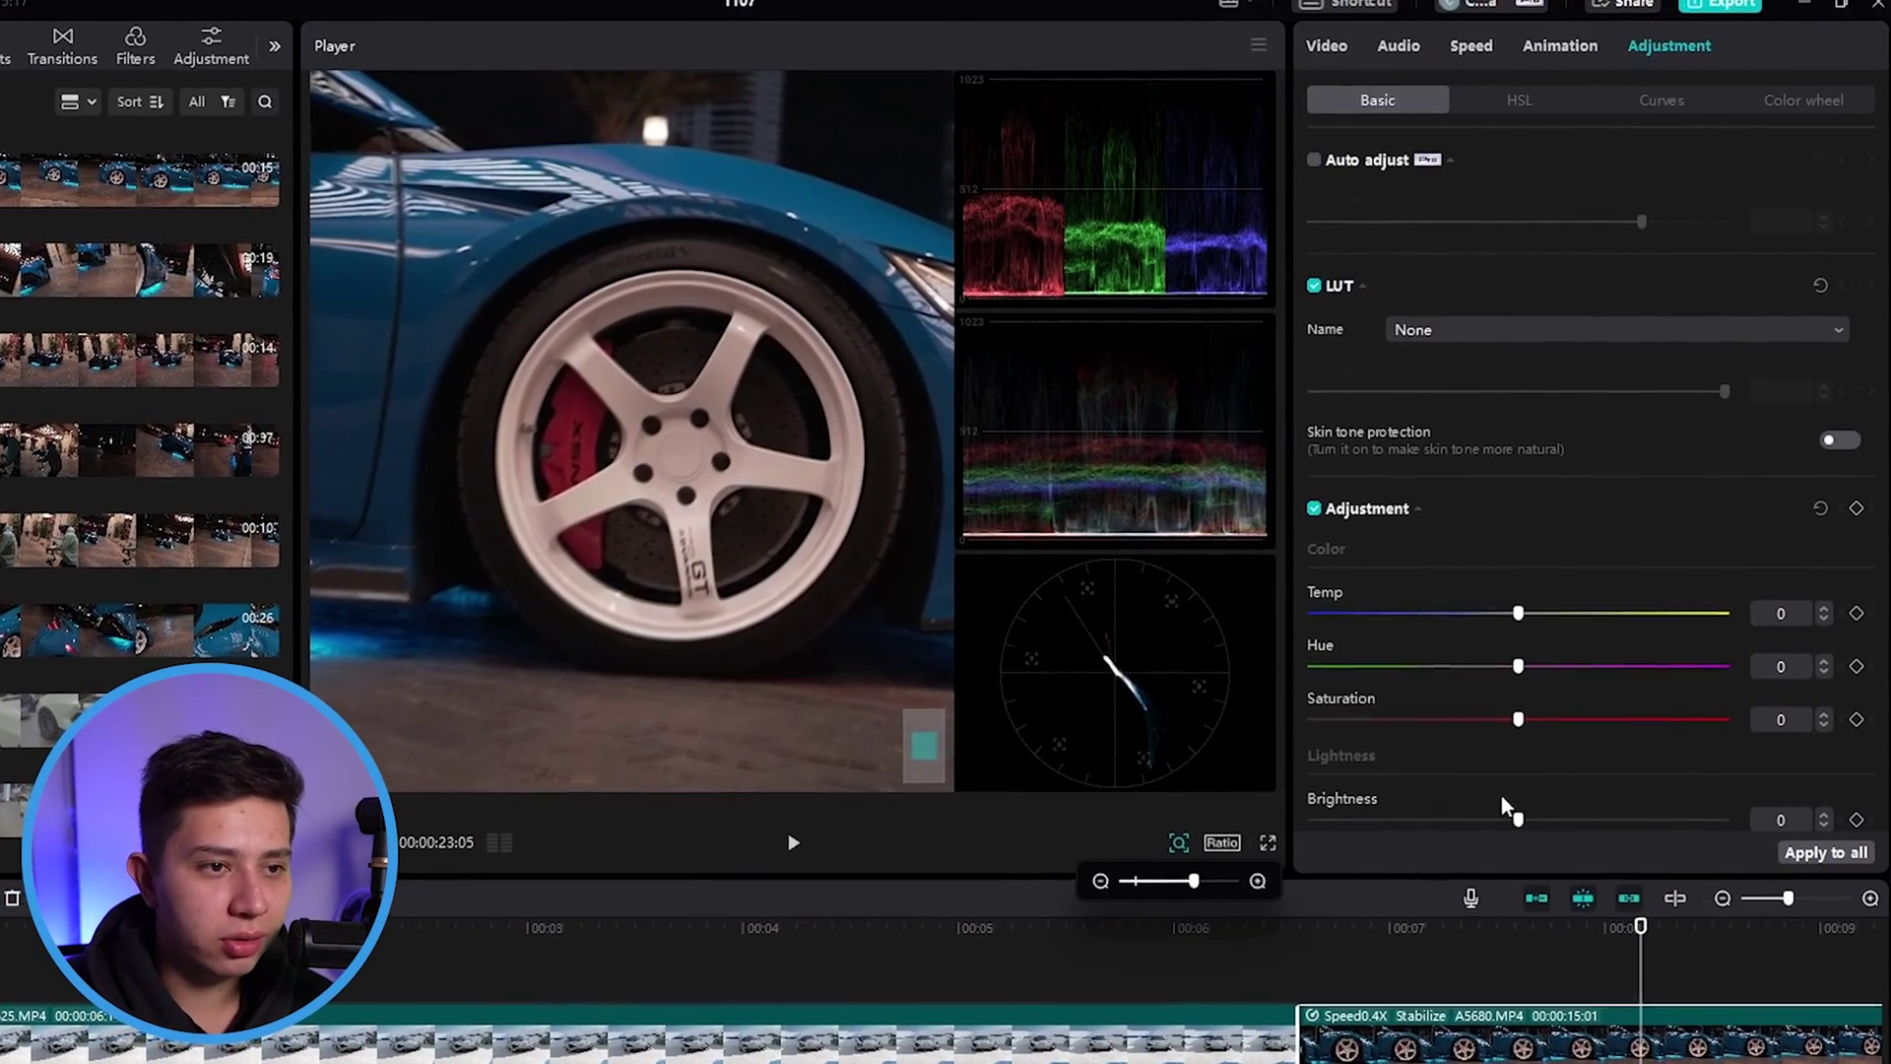
drag(1532, 620, 1367, 630)
drag(1508, 681, 1457, 681)
drag(1361, 626, 1379, 626)
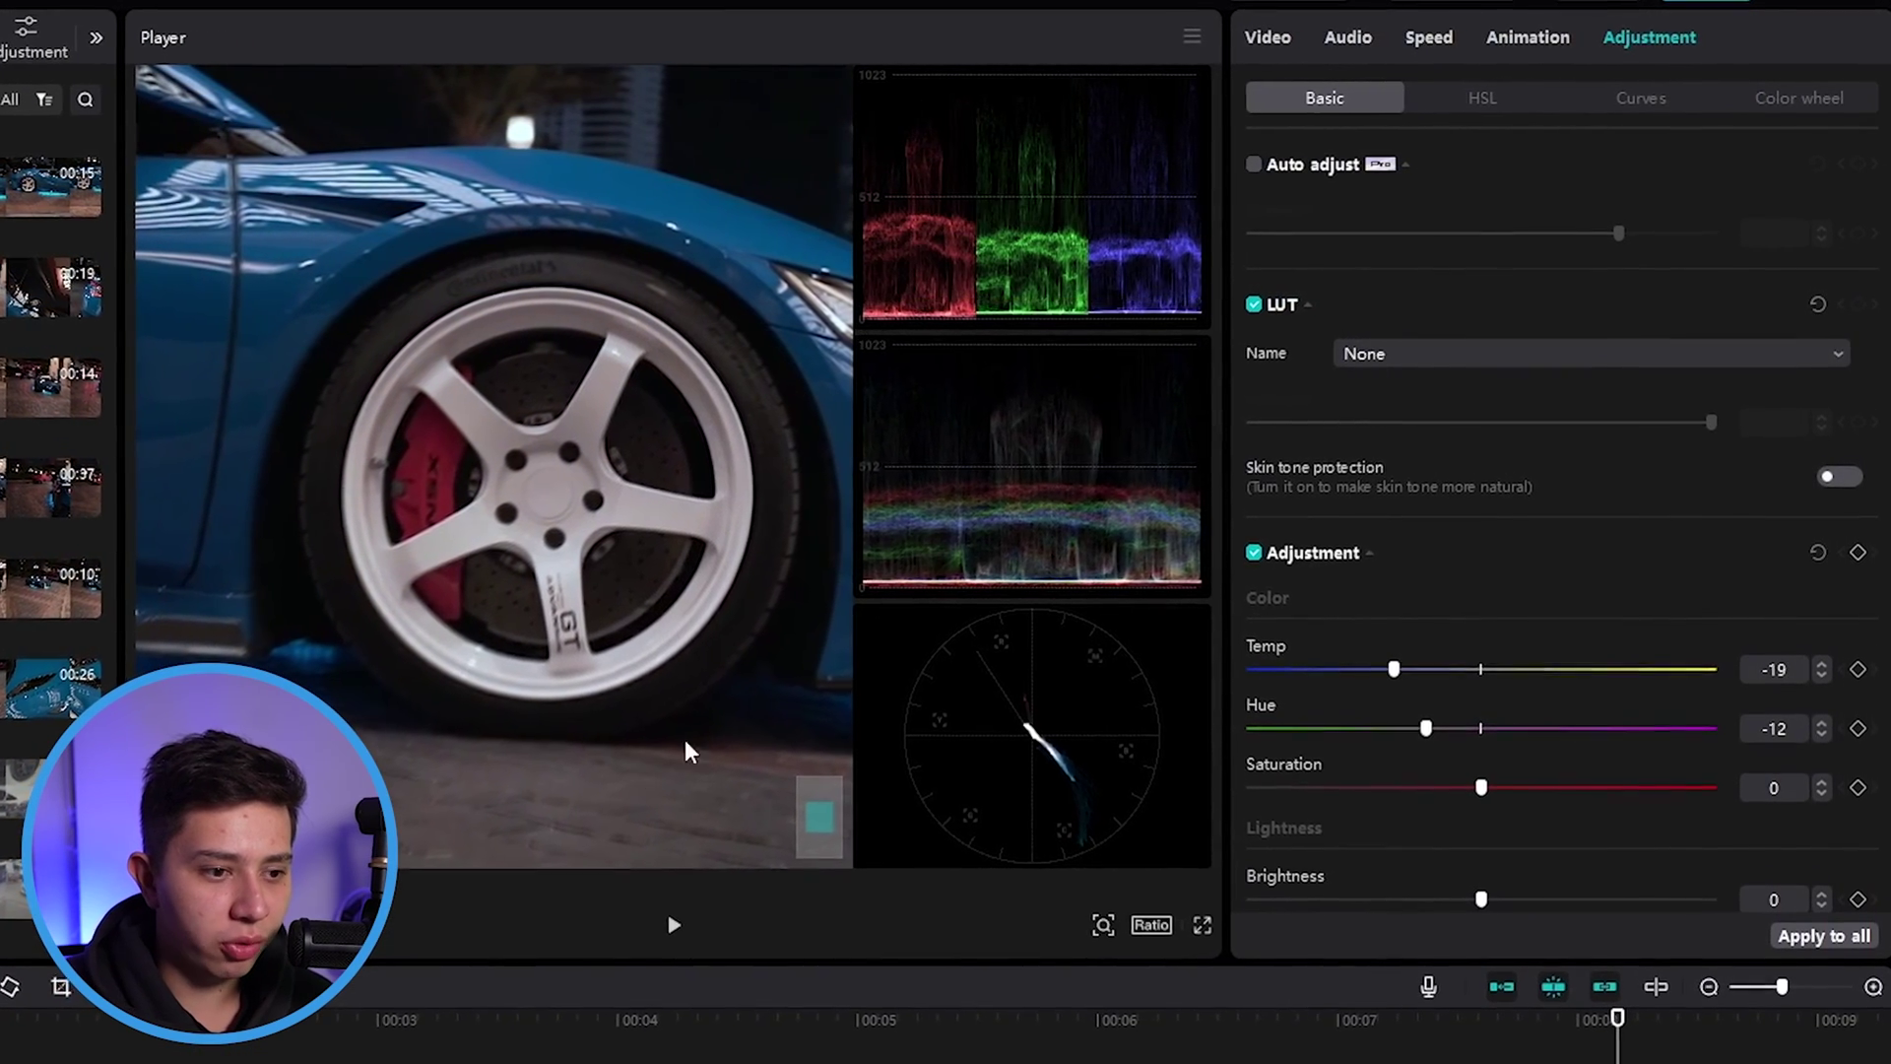
- Zoom the player preview back out to the full frame
drag(1110, 976, 1044, 979)
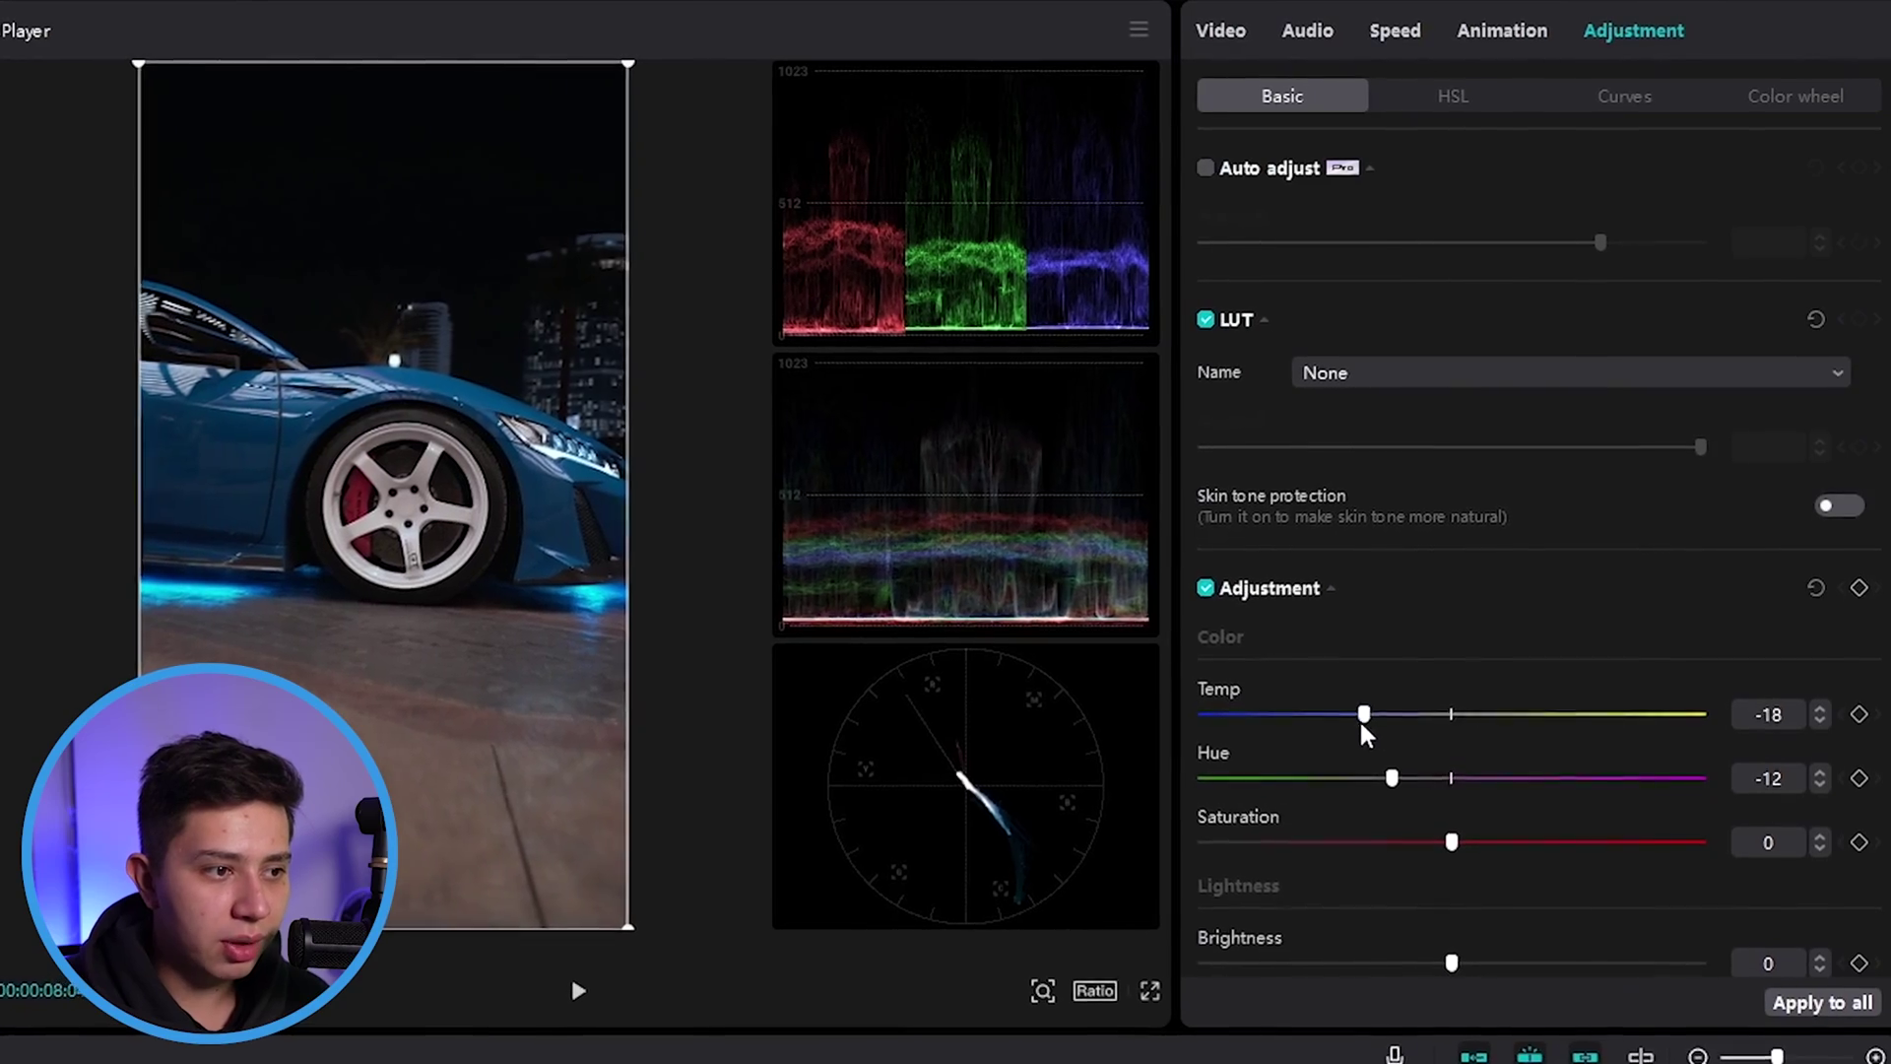
drag(1363, 727, 1364, 726)
scroll(1467, 847, down, 2)
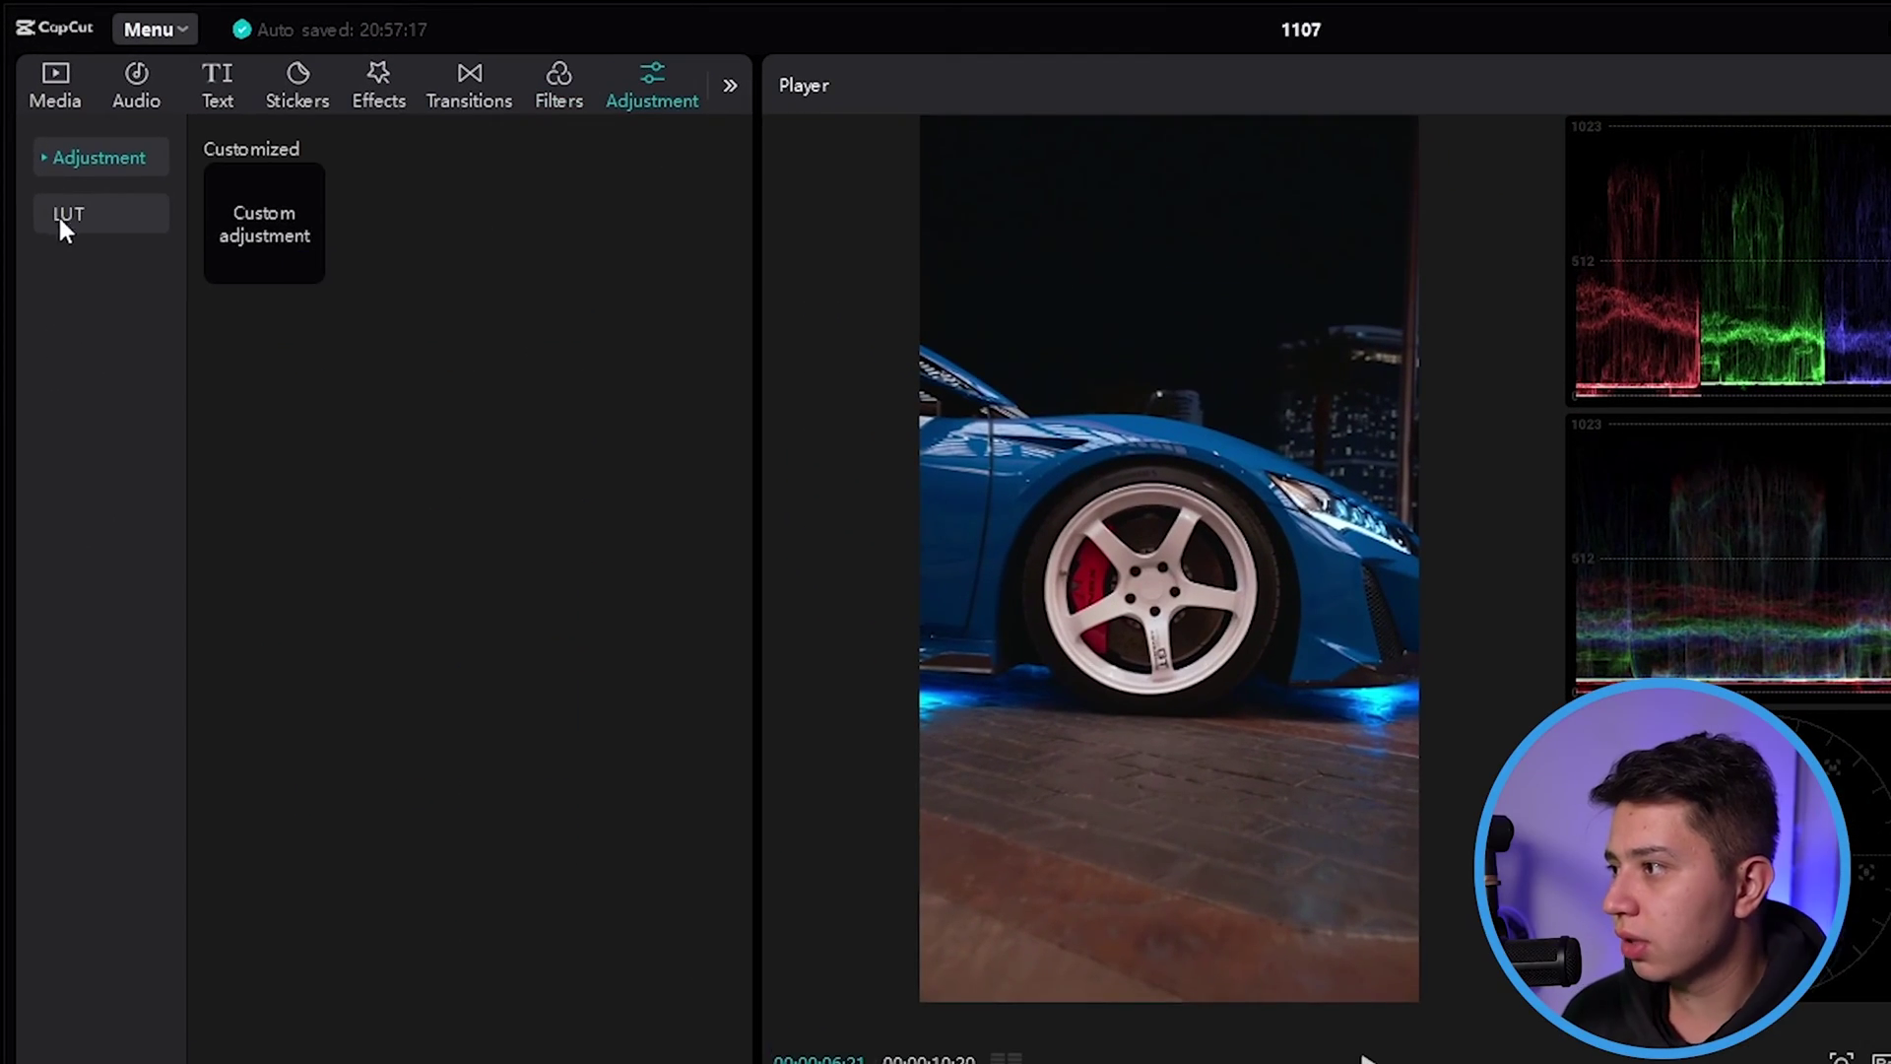
- Place a 1.0 VV LUT adjustment layer on the track above the blue car clip
click(63, 225)
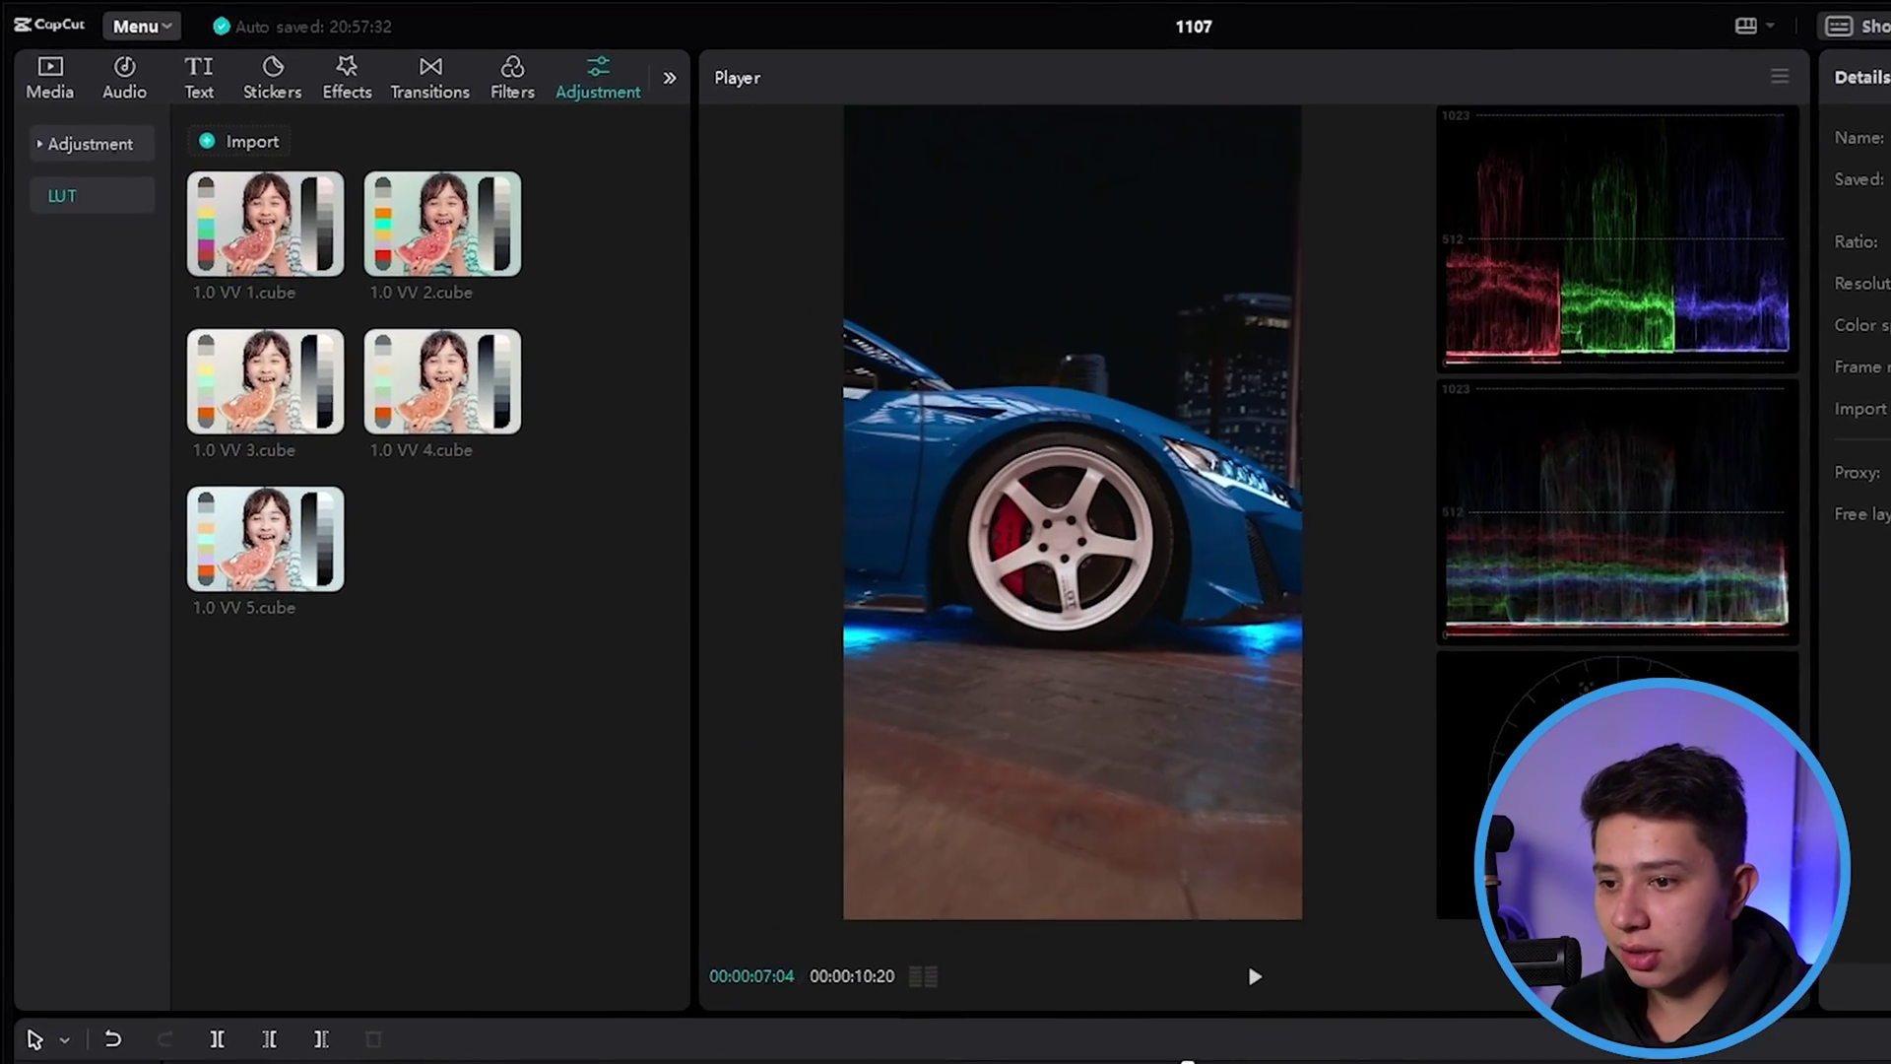
click(291, 264)
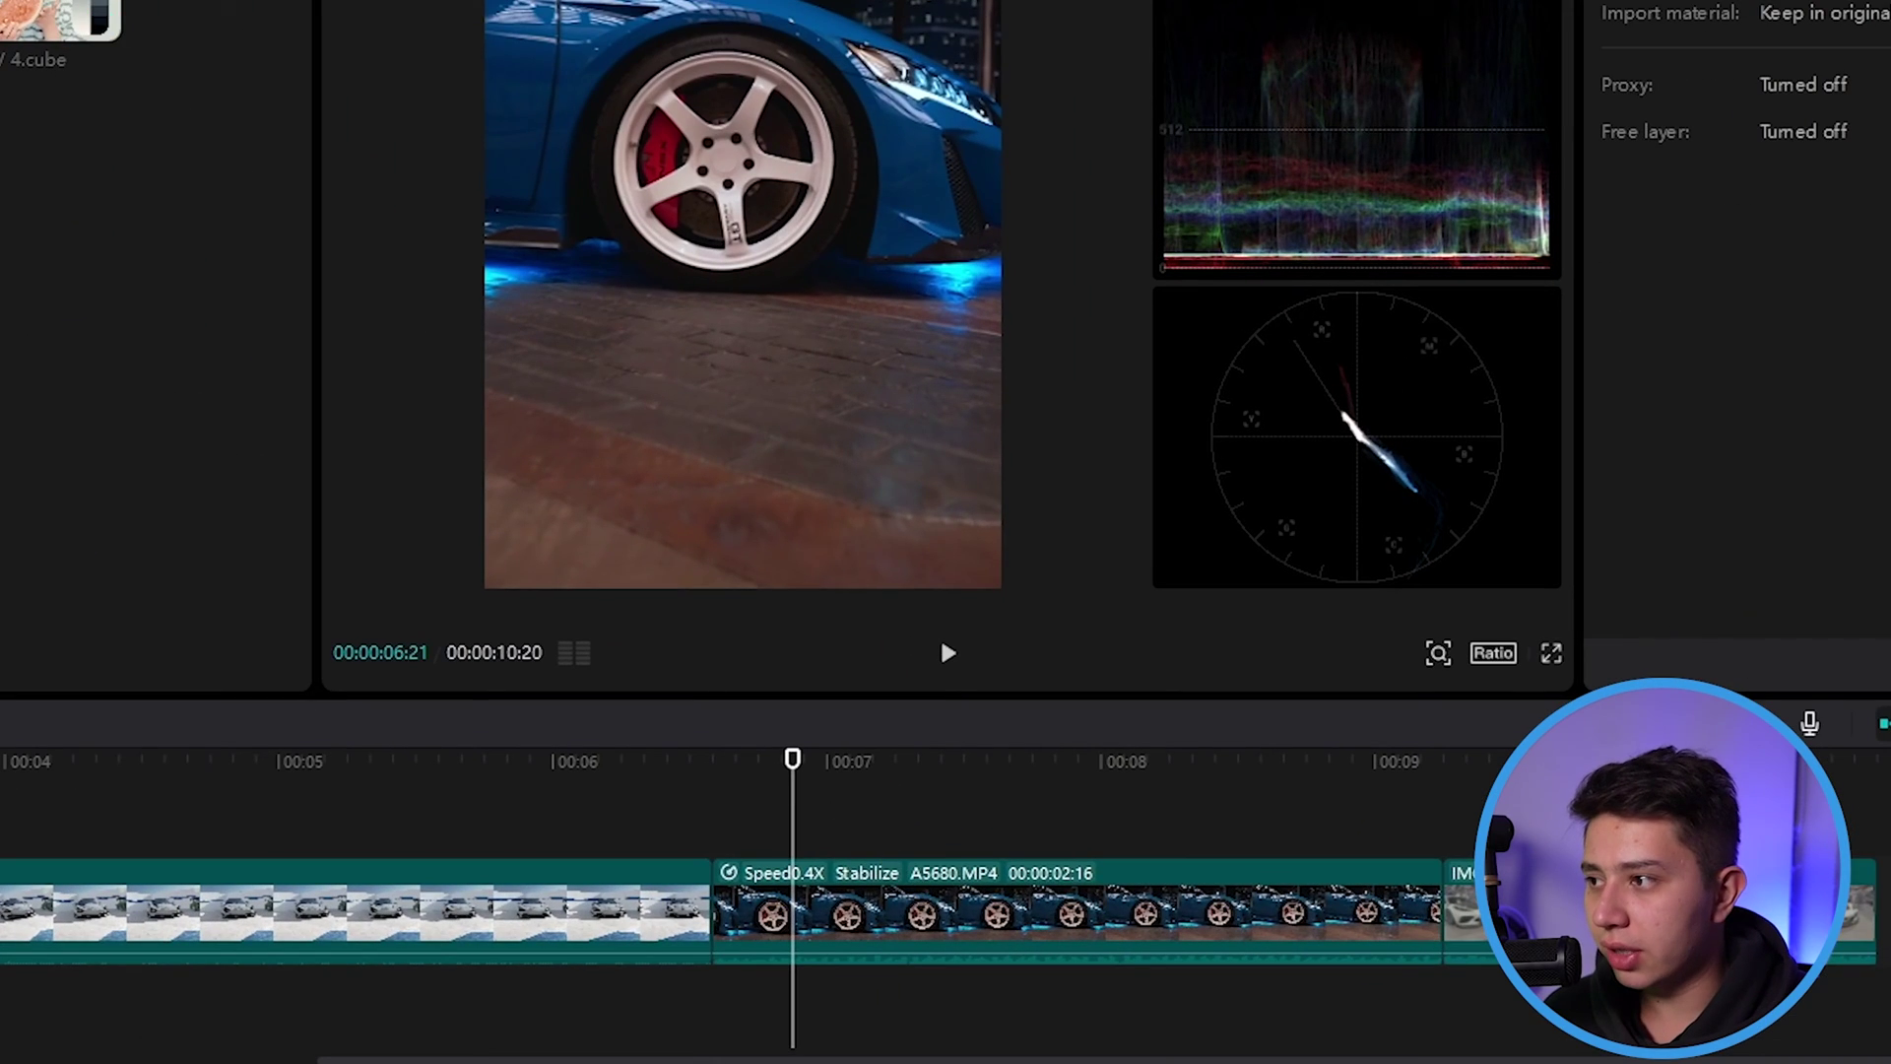
drag(992, 866, 577, 861)
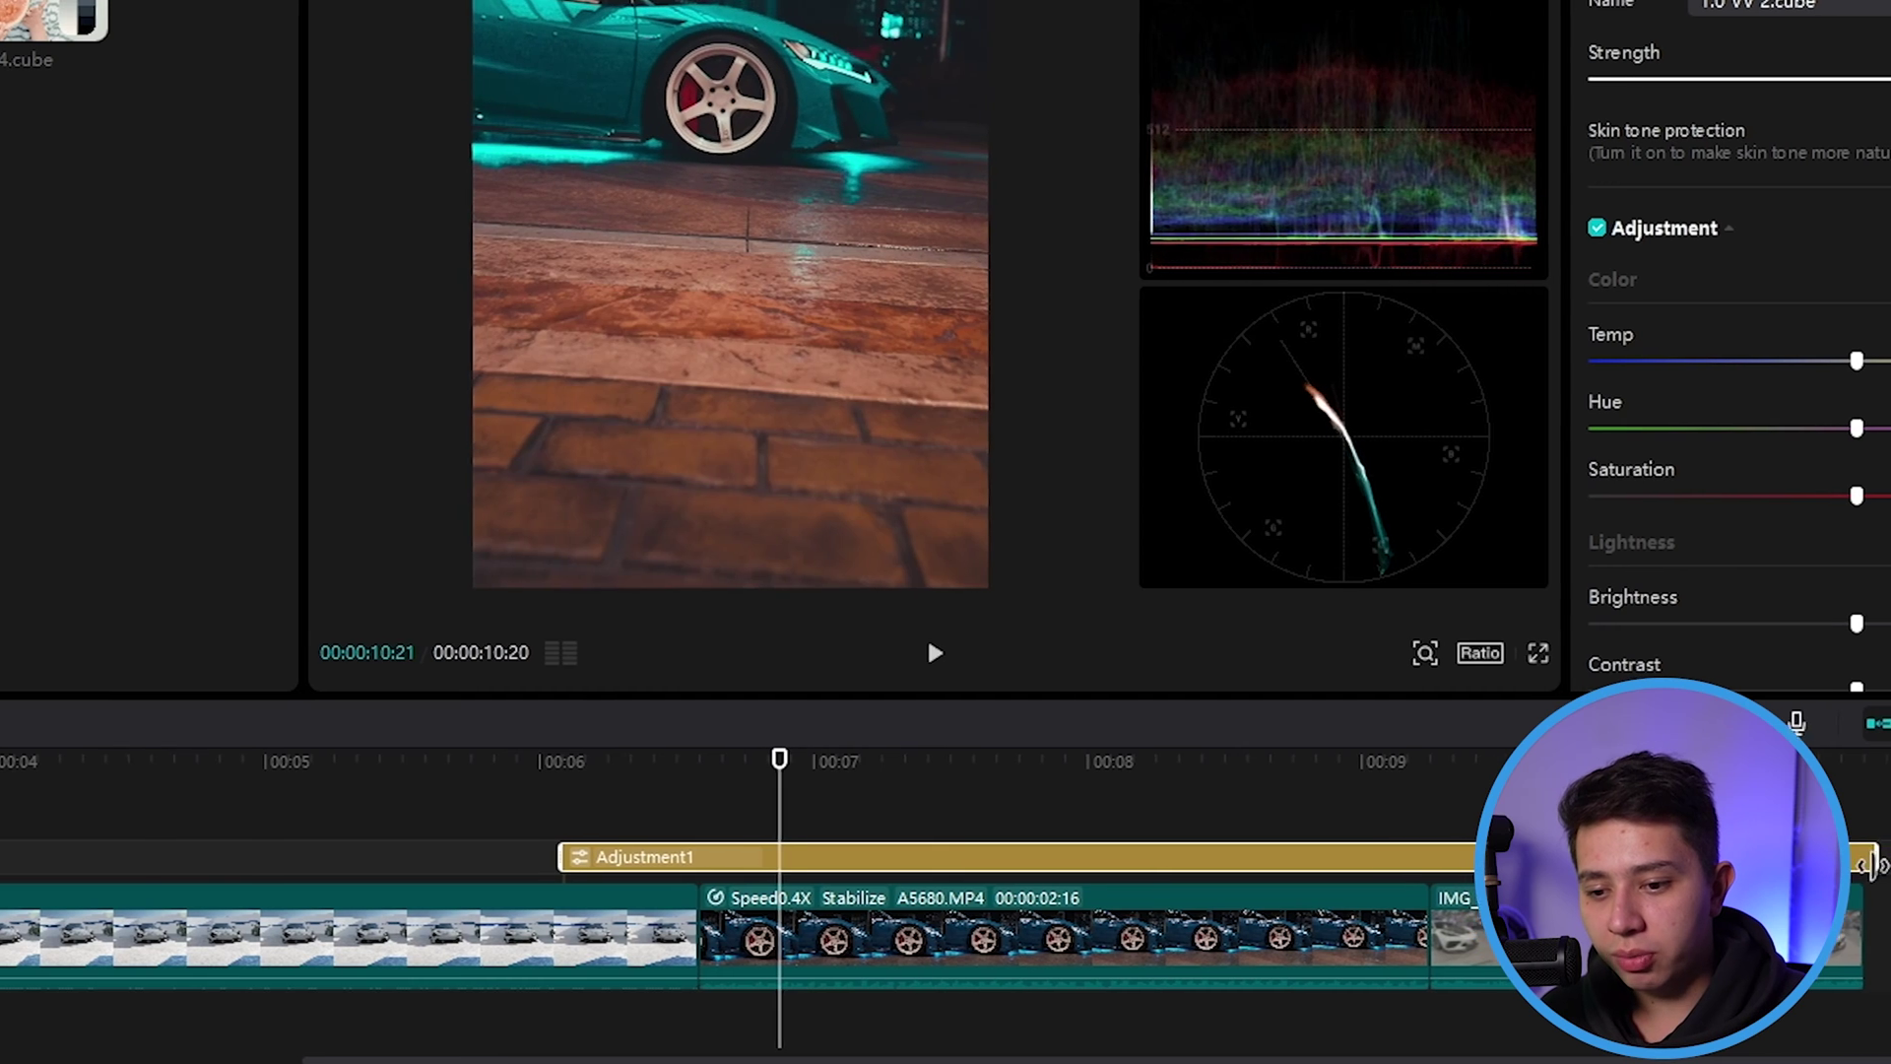
- Select the adjustment layer and lower its LUT Strength to 36
scroll(690, 808, left, 5)
click(1280, 797)
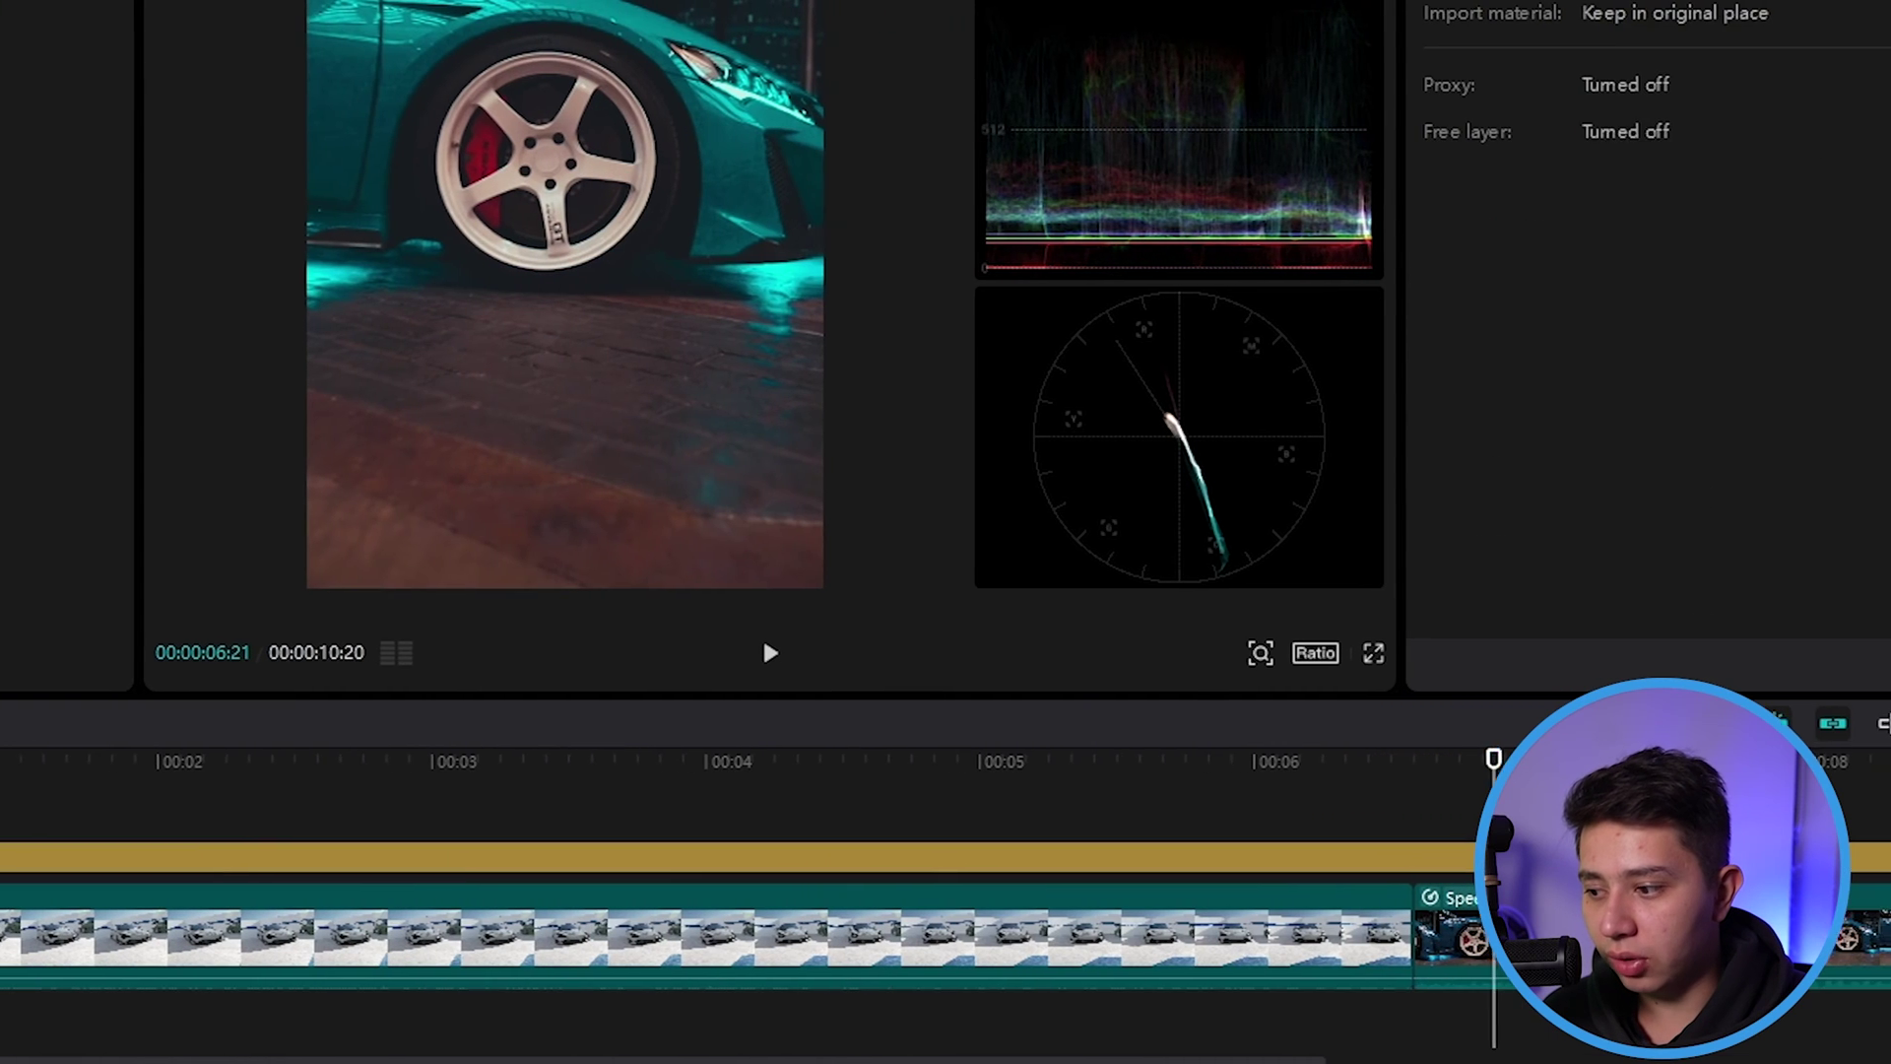
click(1447, 788)
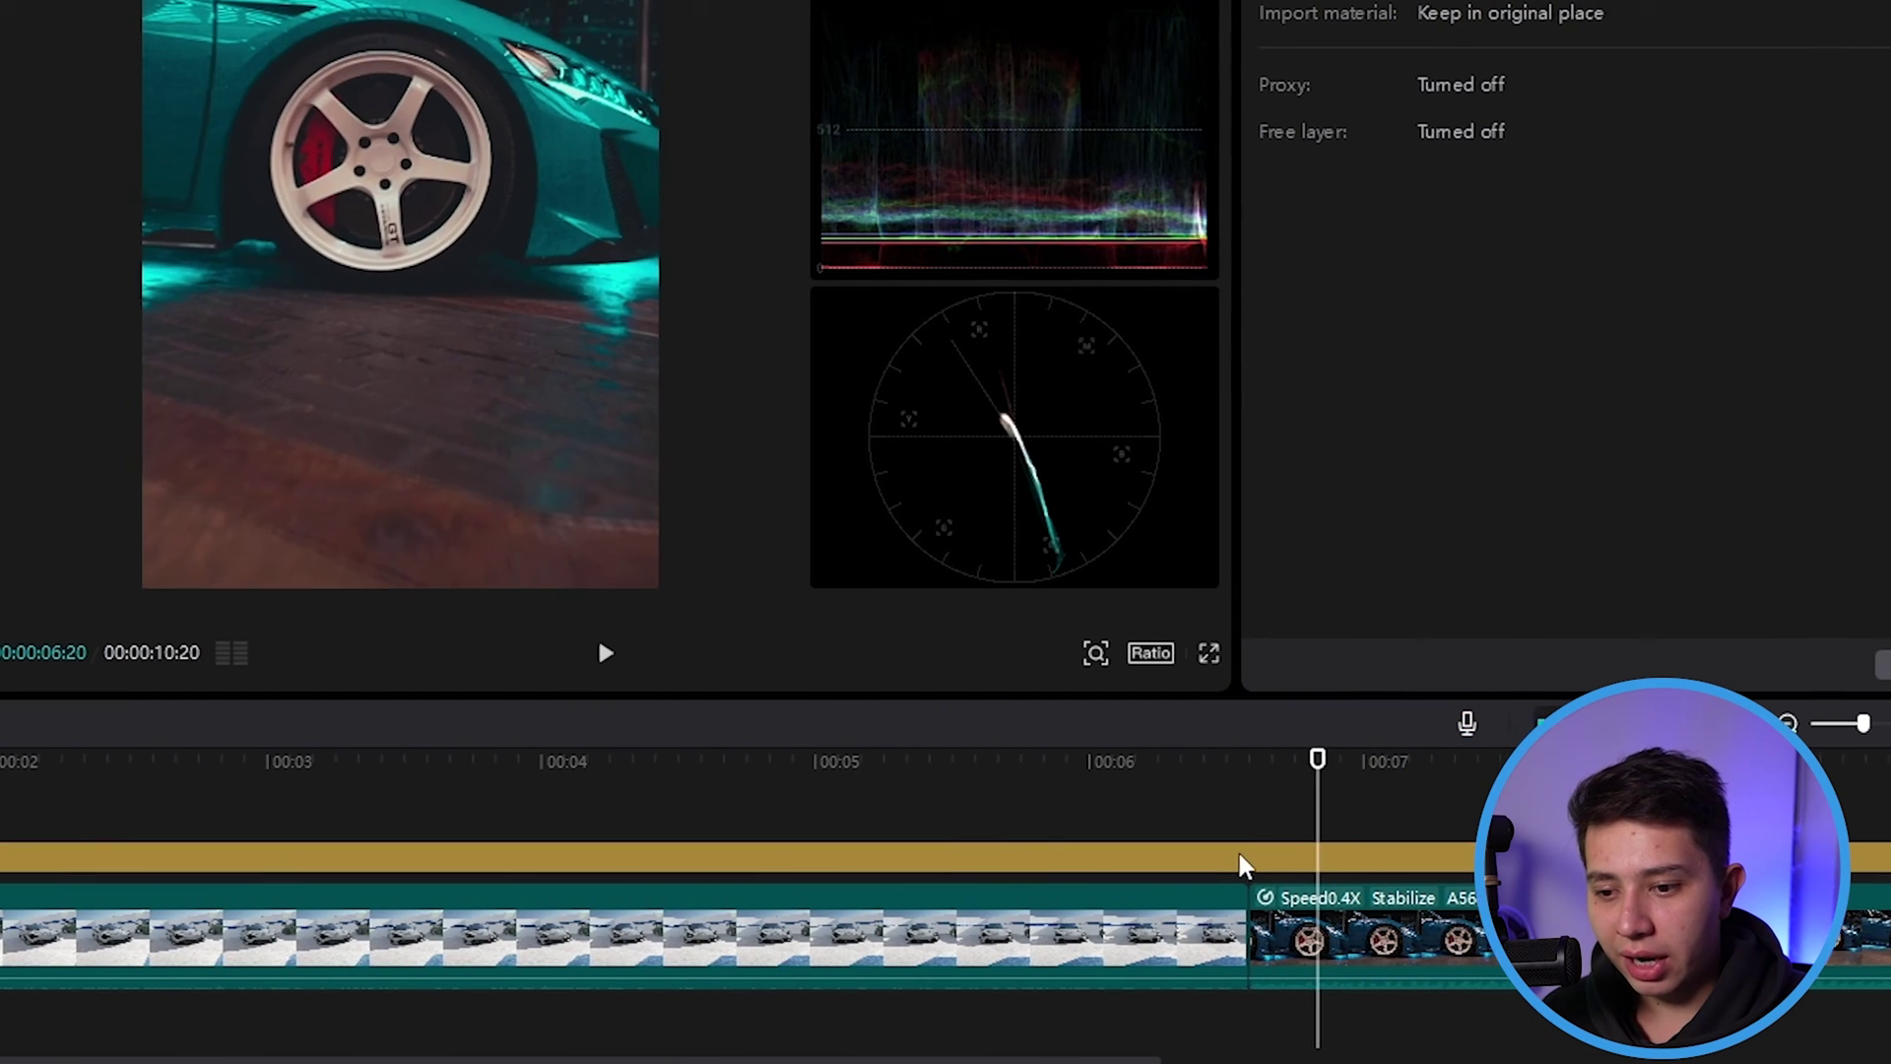
click(1327, 859)
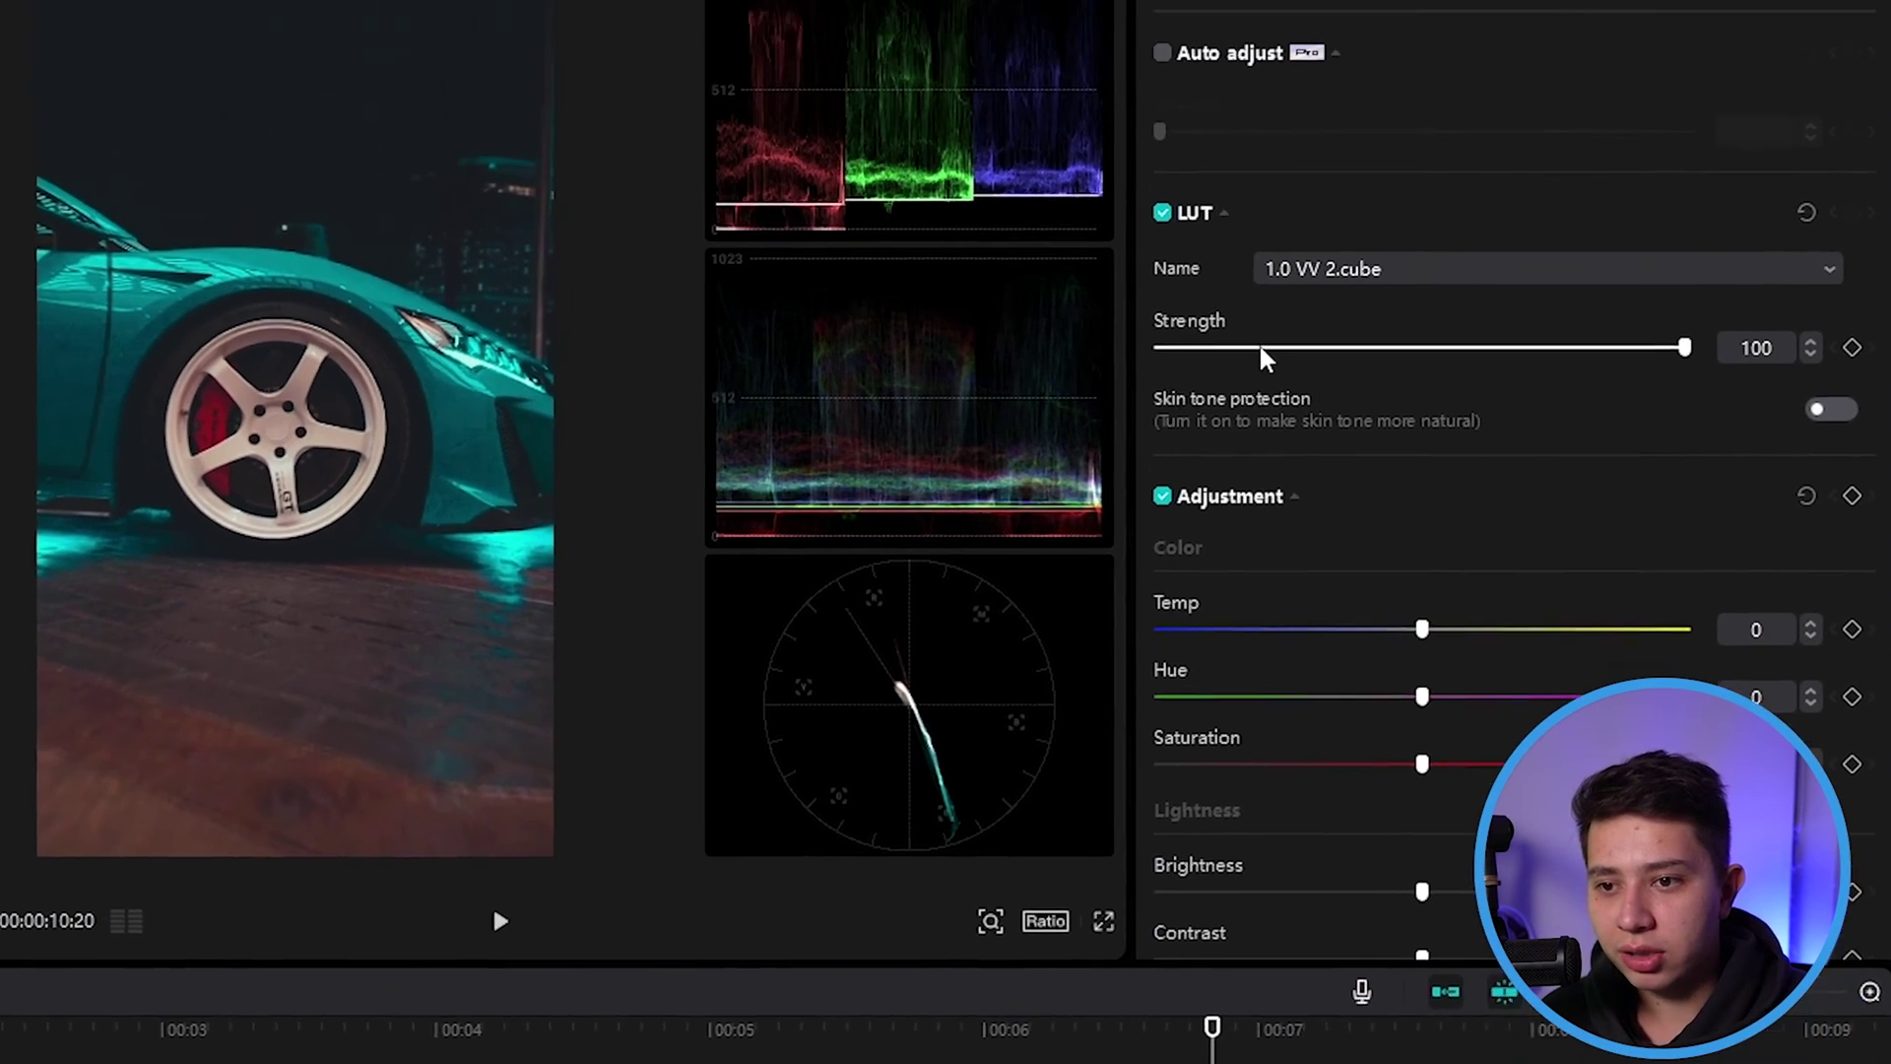
drag(1706, 78, 1196, 79)
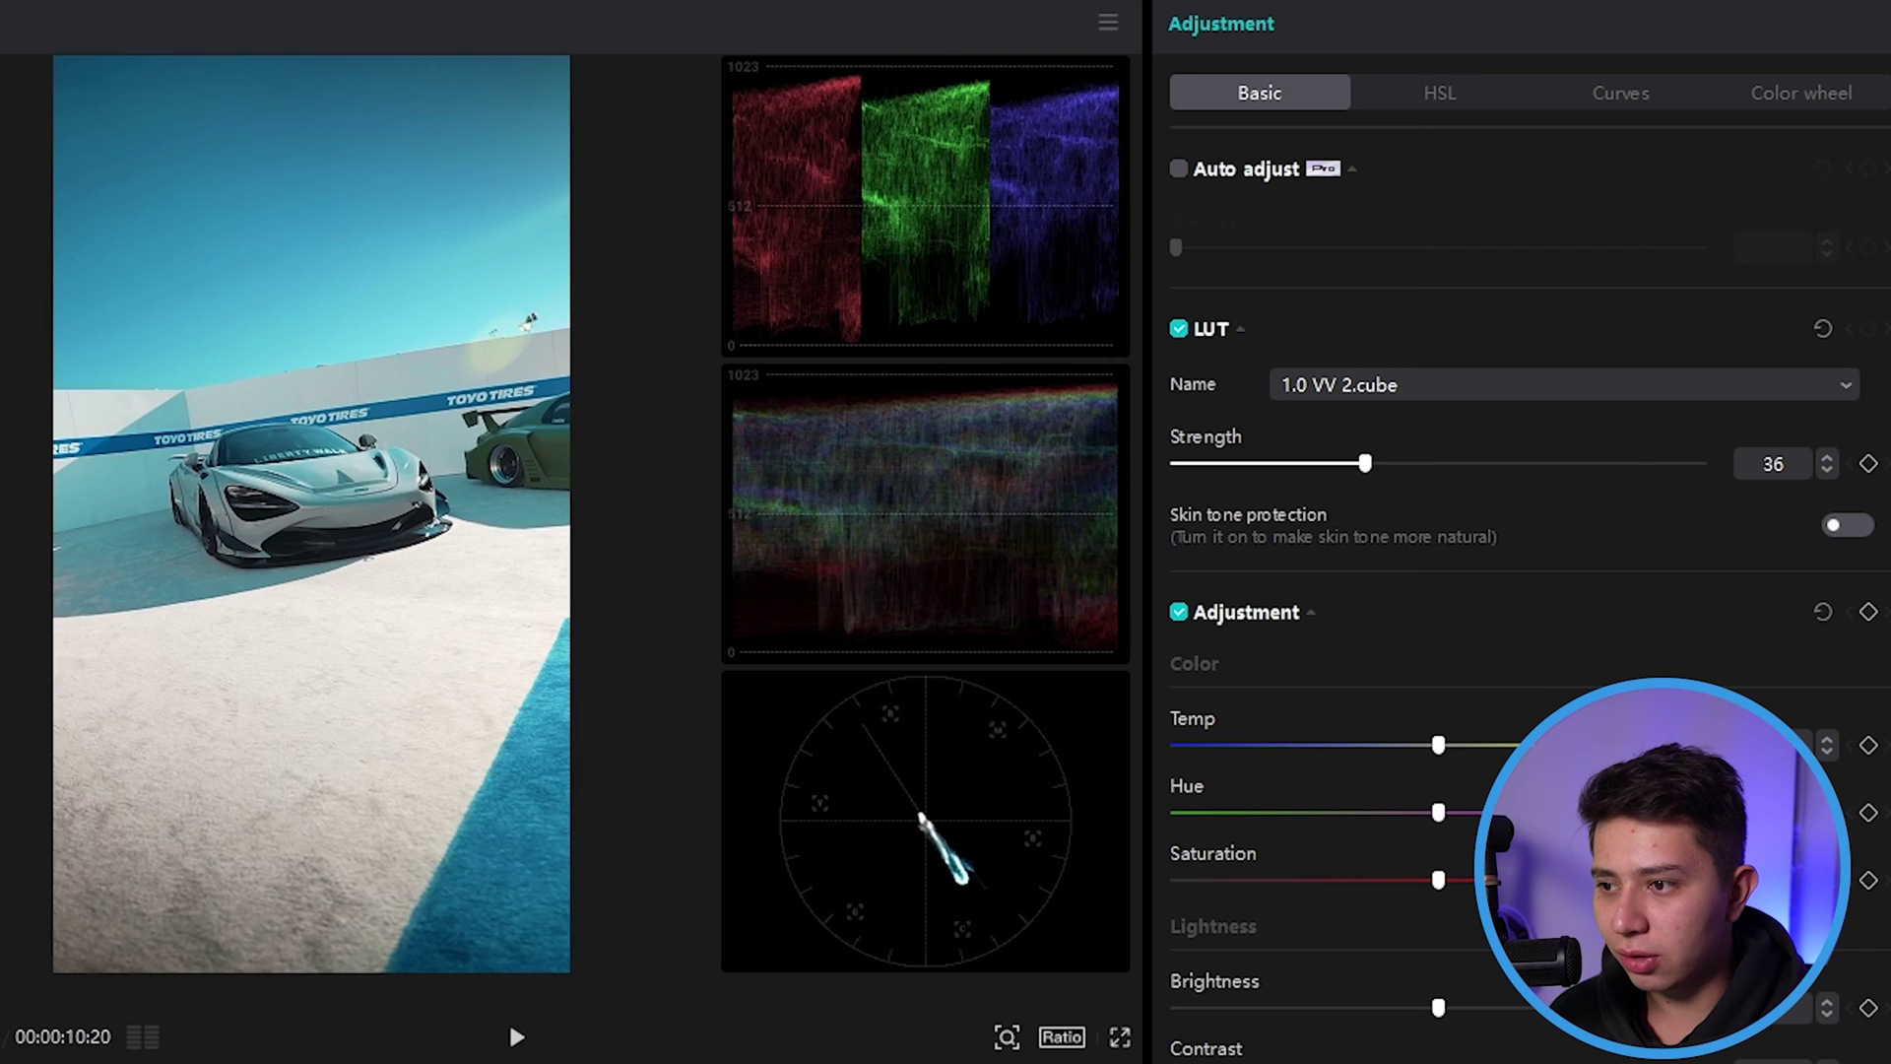
key(Escape)
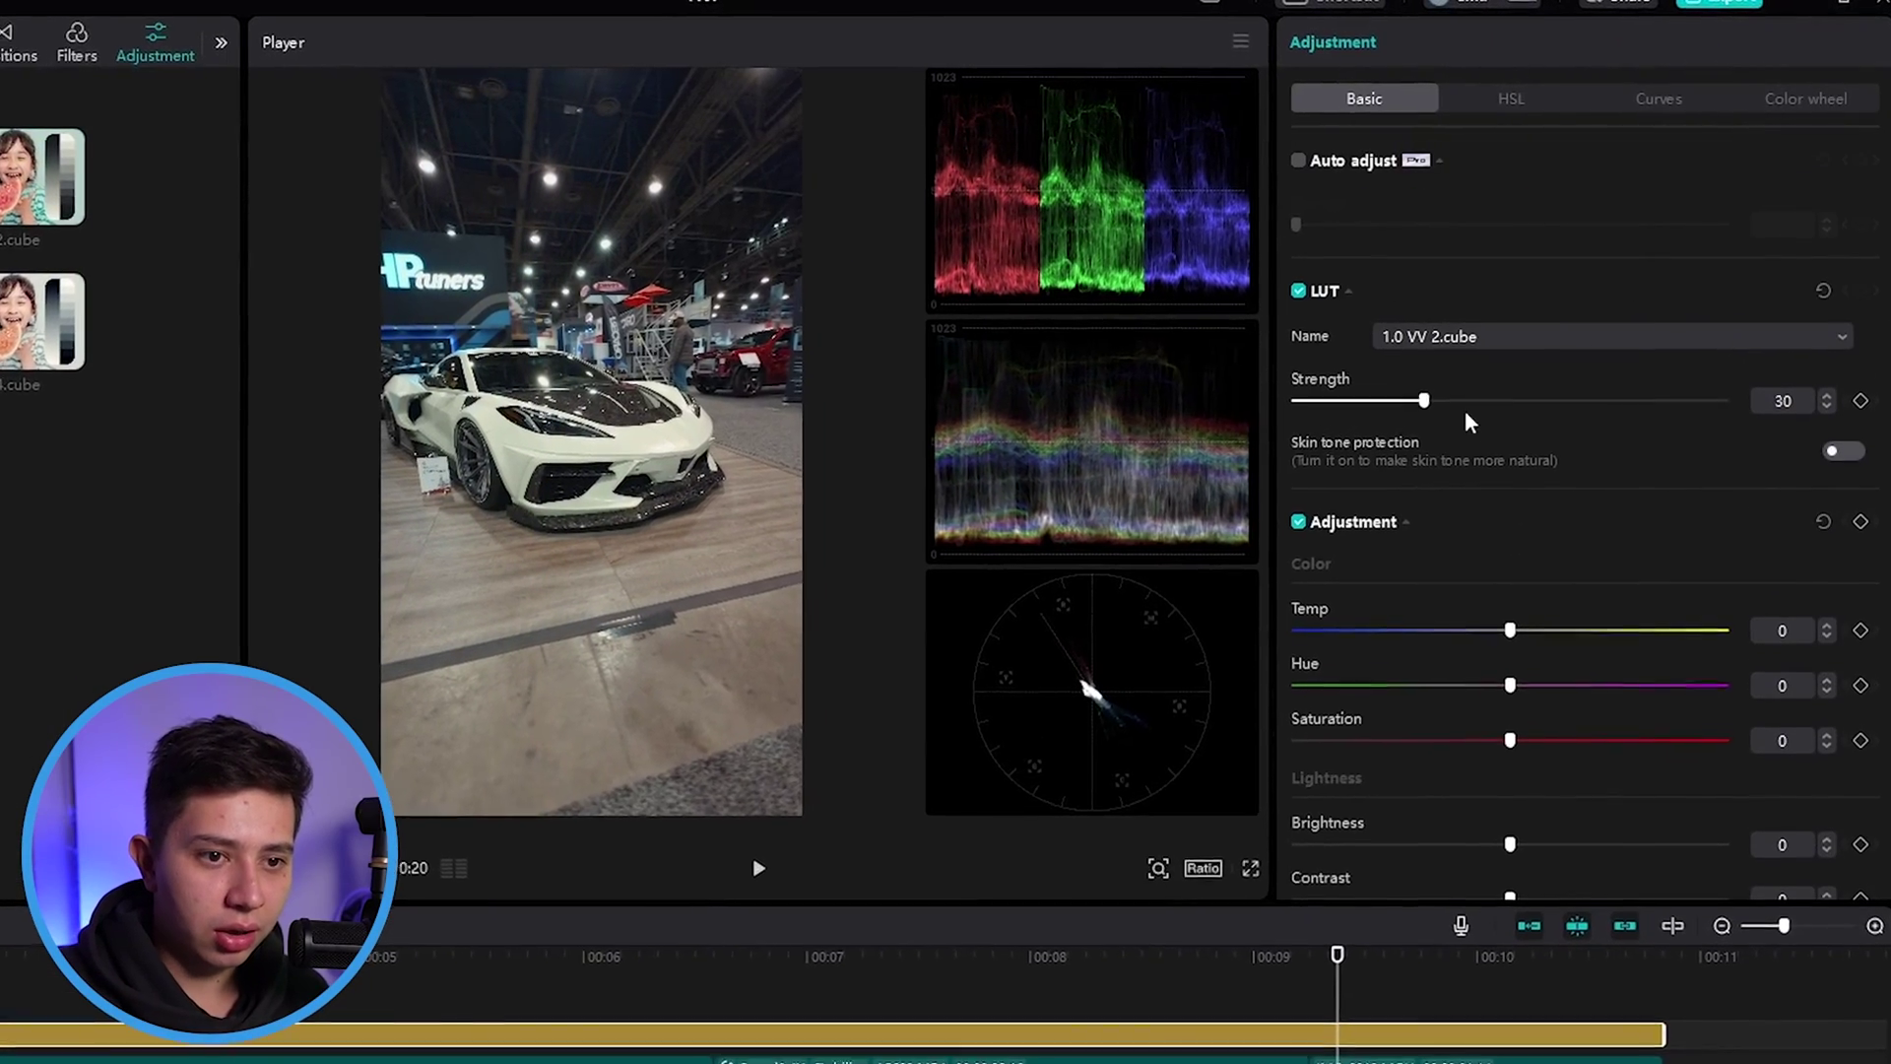
- Drag the Corvette clip's Contrast to 22 and Highlight to -20 in Adjustment > Basic
drag(1465, 409, 1522, 409)
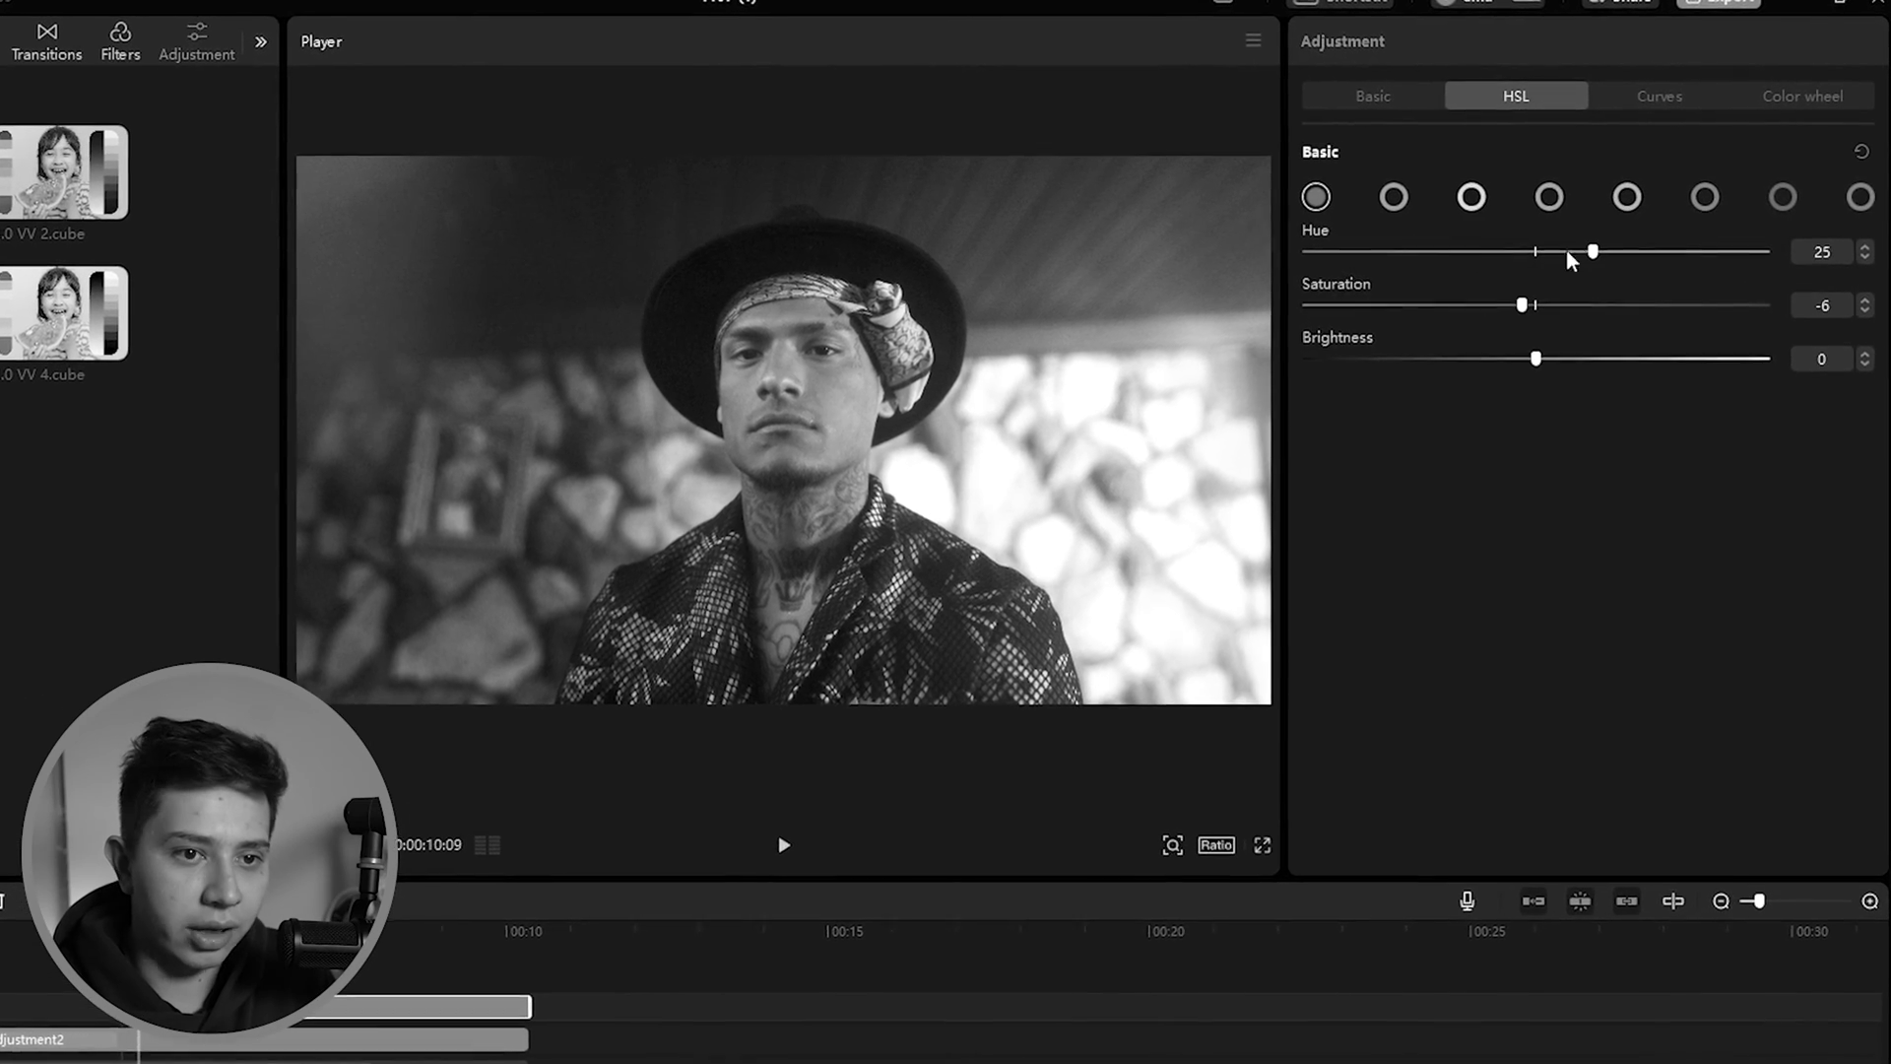
- Look through the Adjustment2 layer's Curves and Color wheel tabs, ending back on Curves
click(1659, 96)
click(1802, 96)
click(1659, 95)
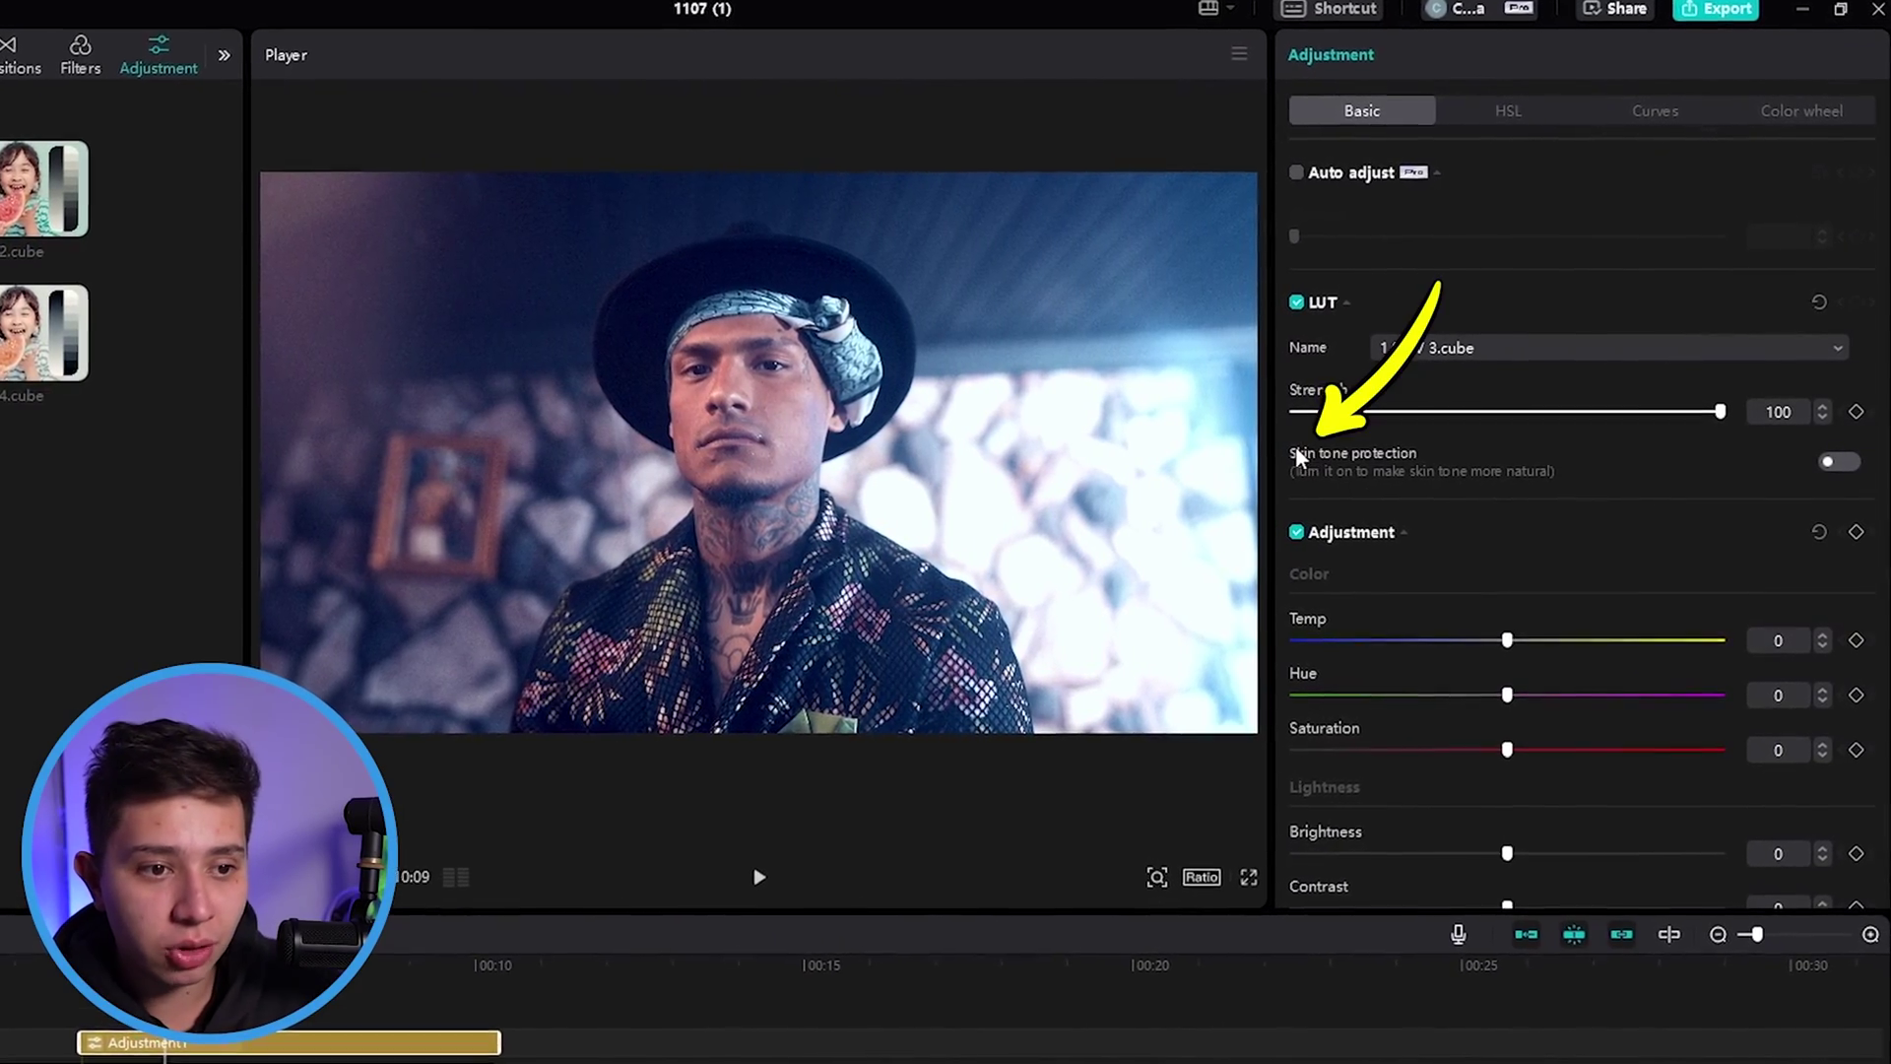
- Switch on Skin tone protection under the 1.0 VV 3.cube LUT in the Basic tab
click(1839, 461)
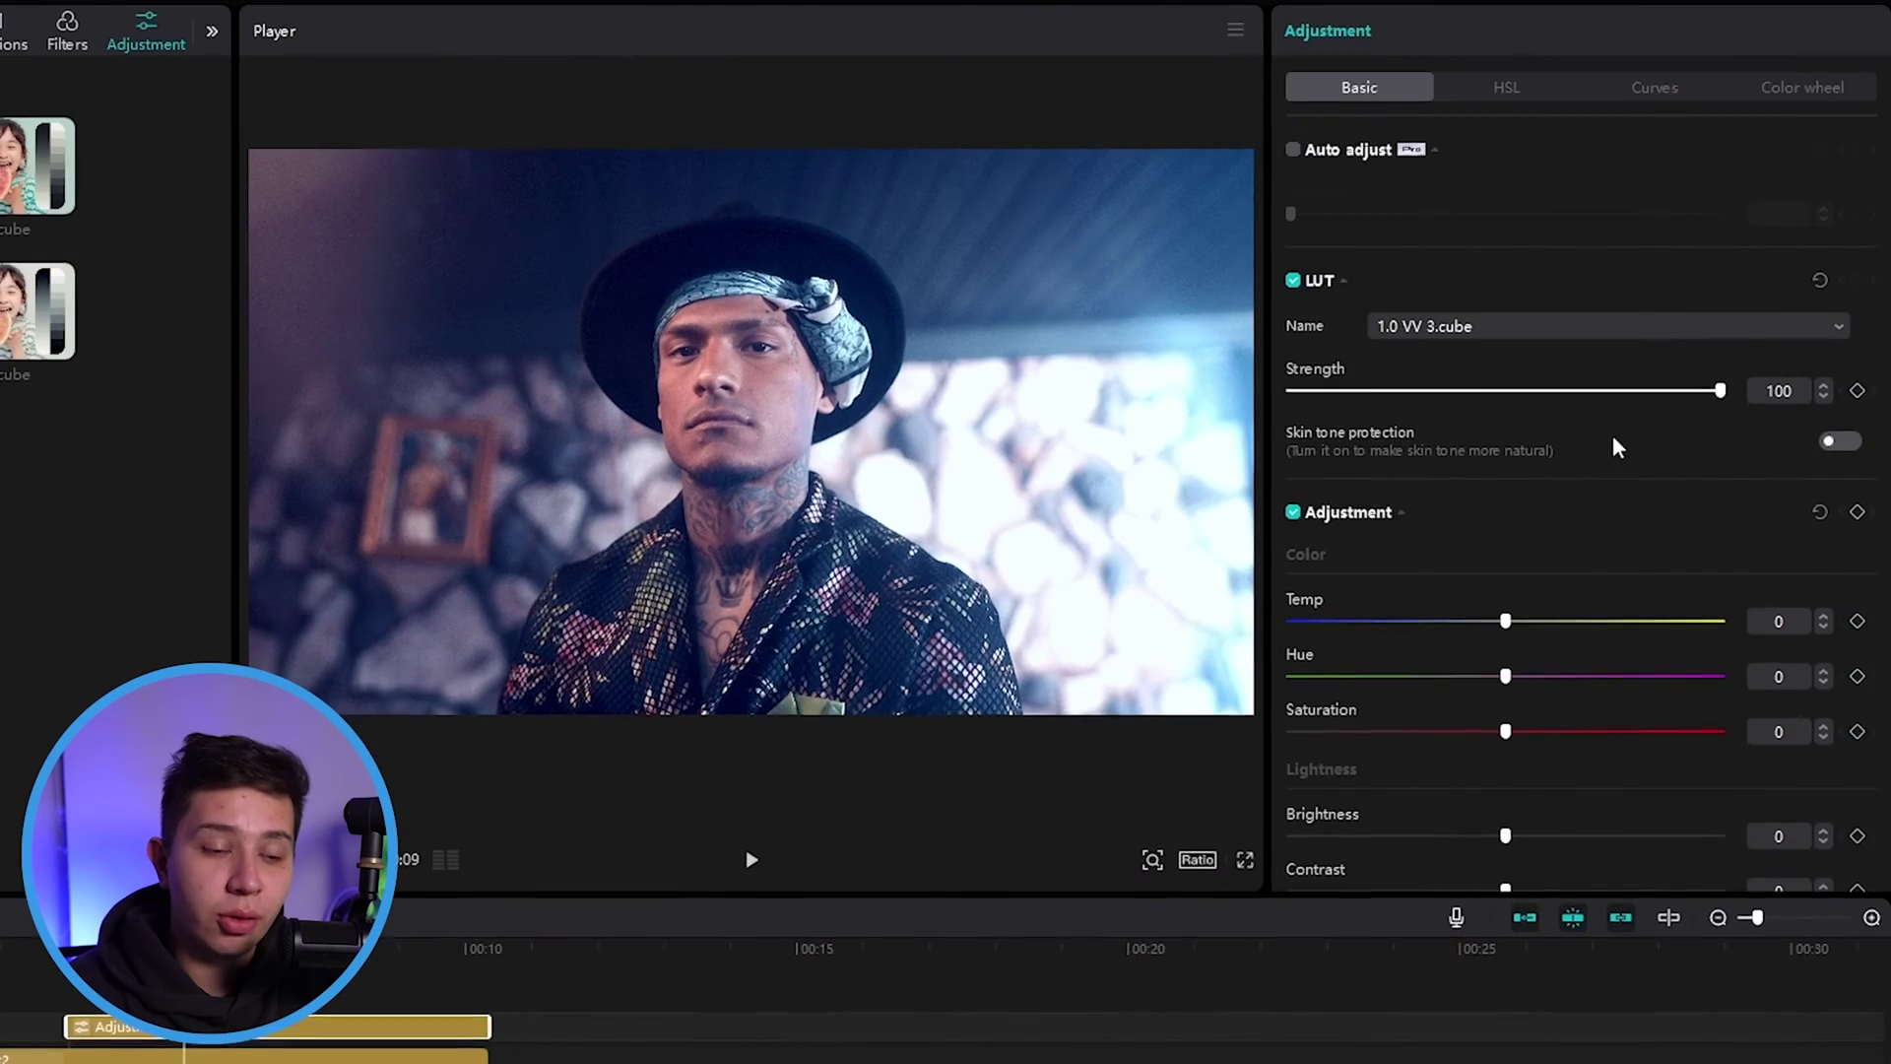
scroll(1553, 433, down, 5)
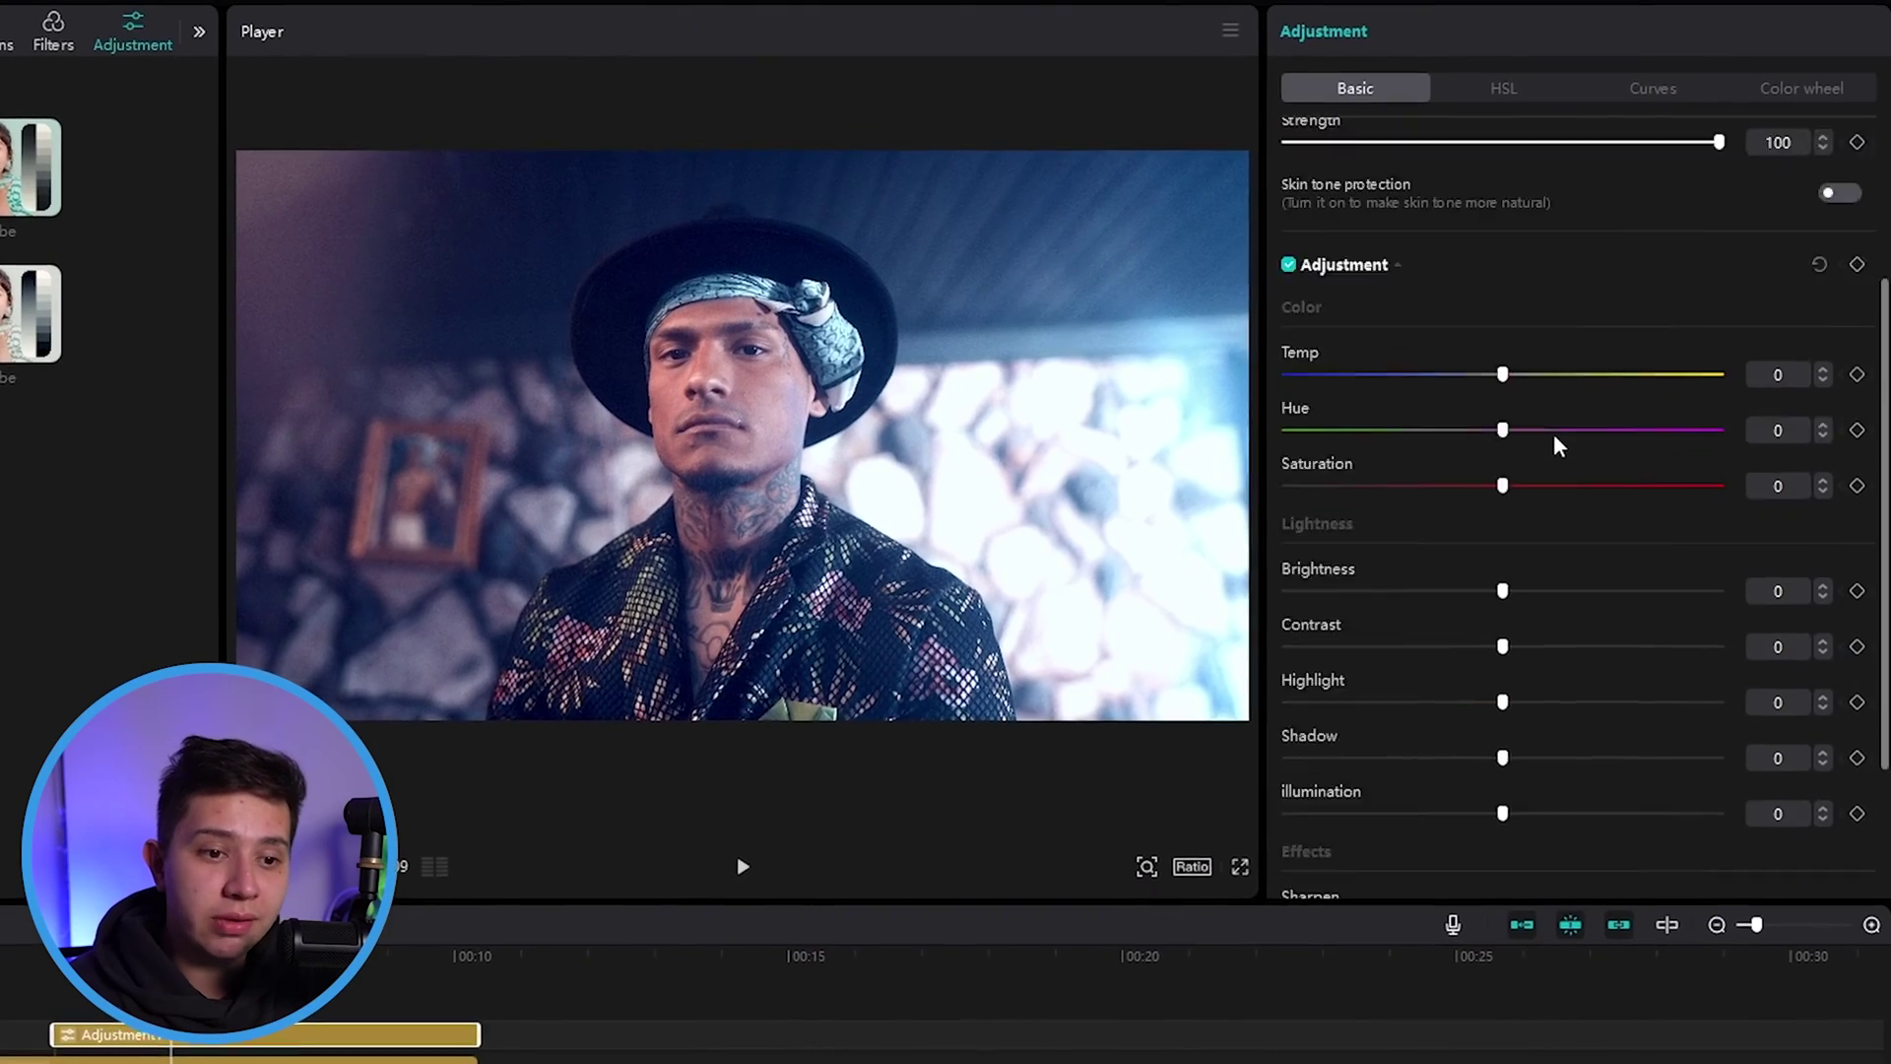
scroll(1556, 450, up, 5)
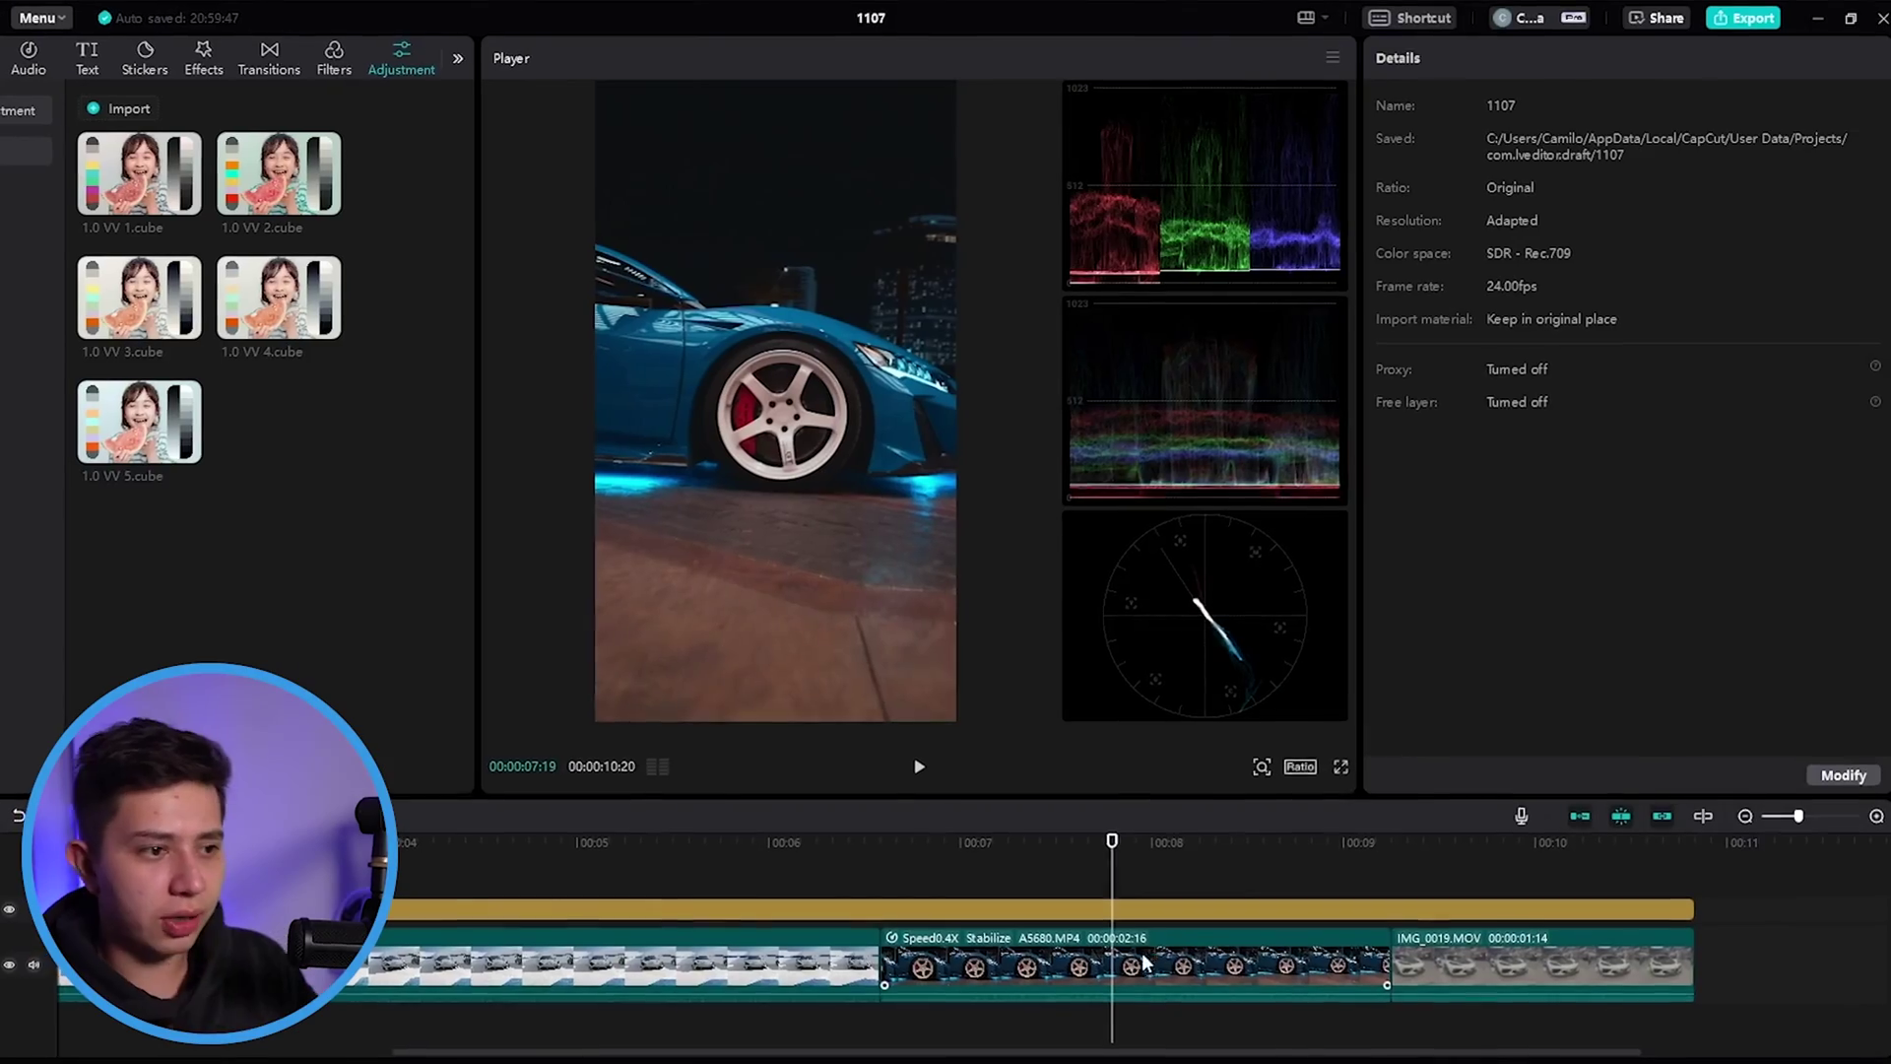
- Add a midpoint to the blue car clip's Red curve for a slight bend
click(1165, 975)
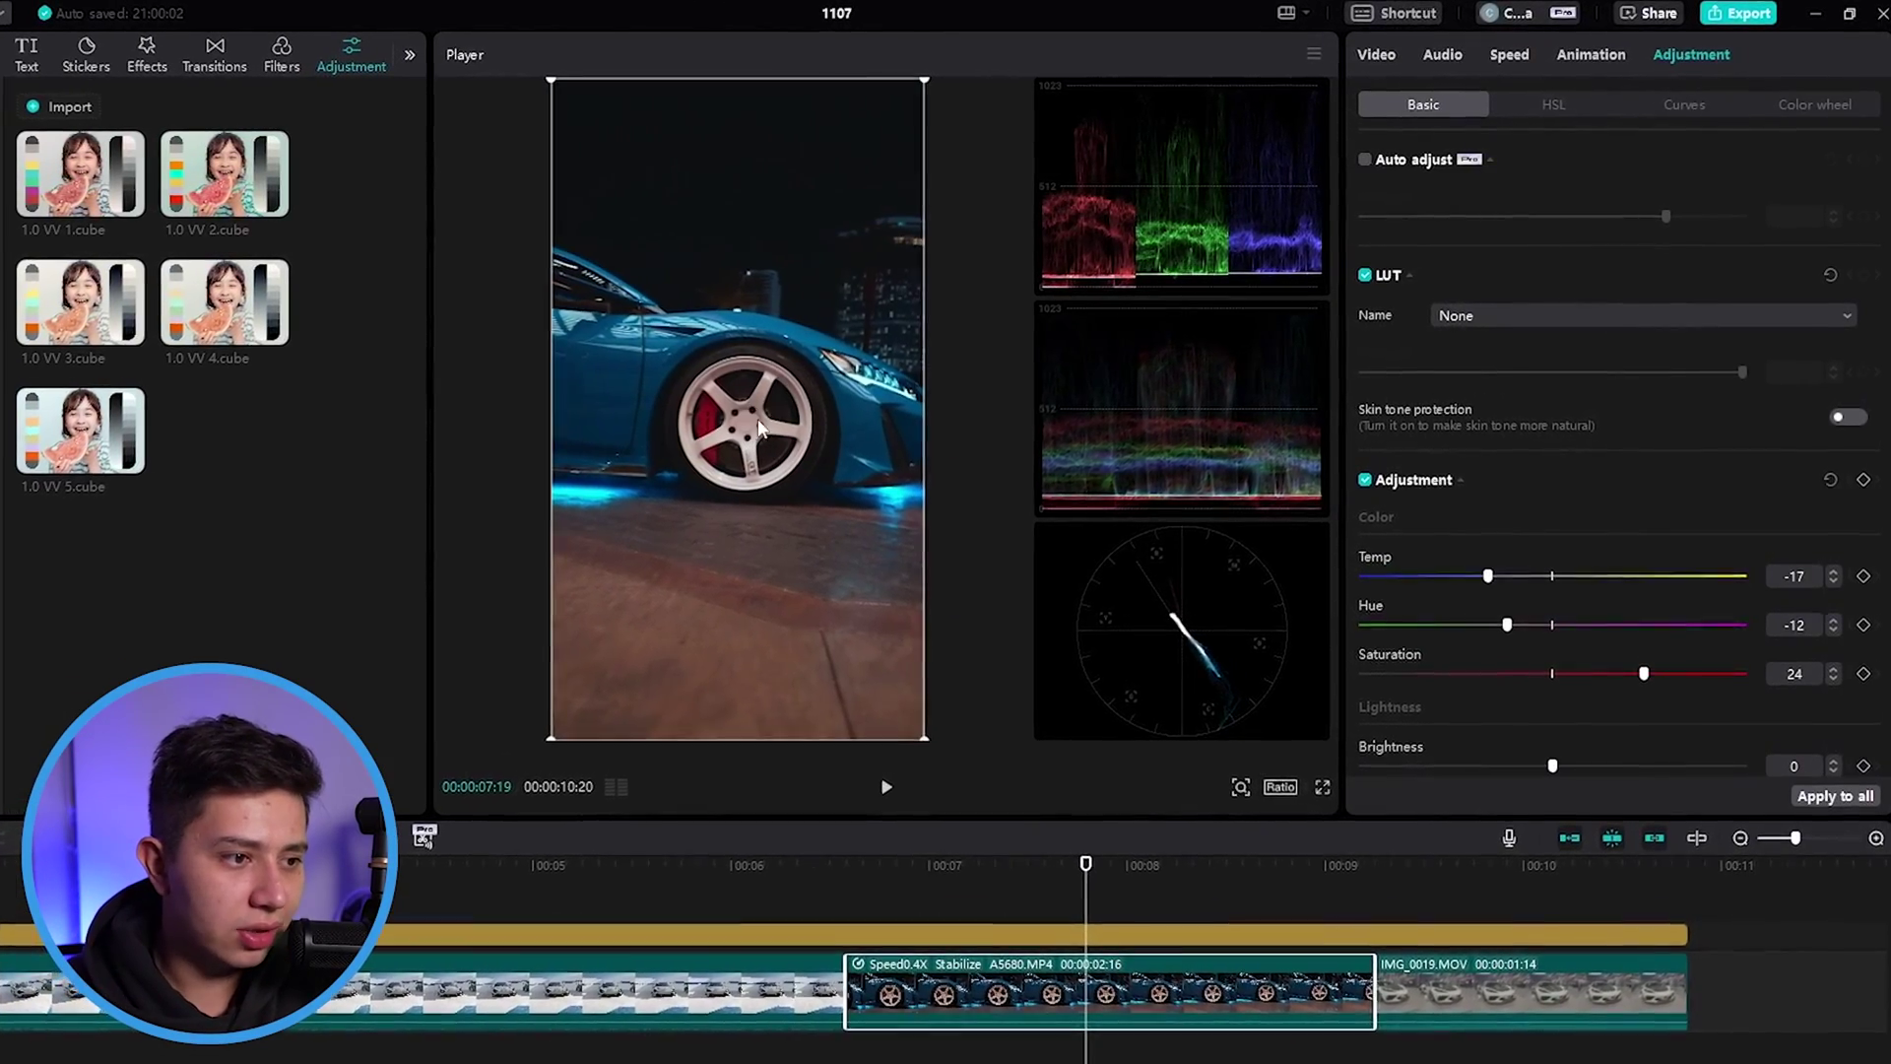
click(1682, 104)
scroll(1570, 641, down, 5)
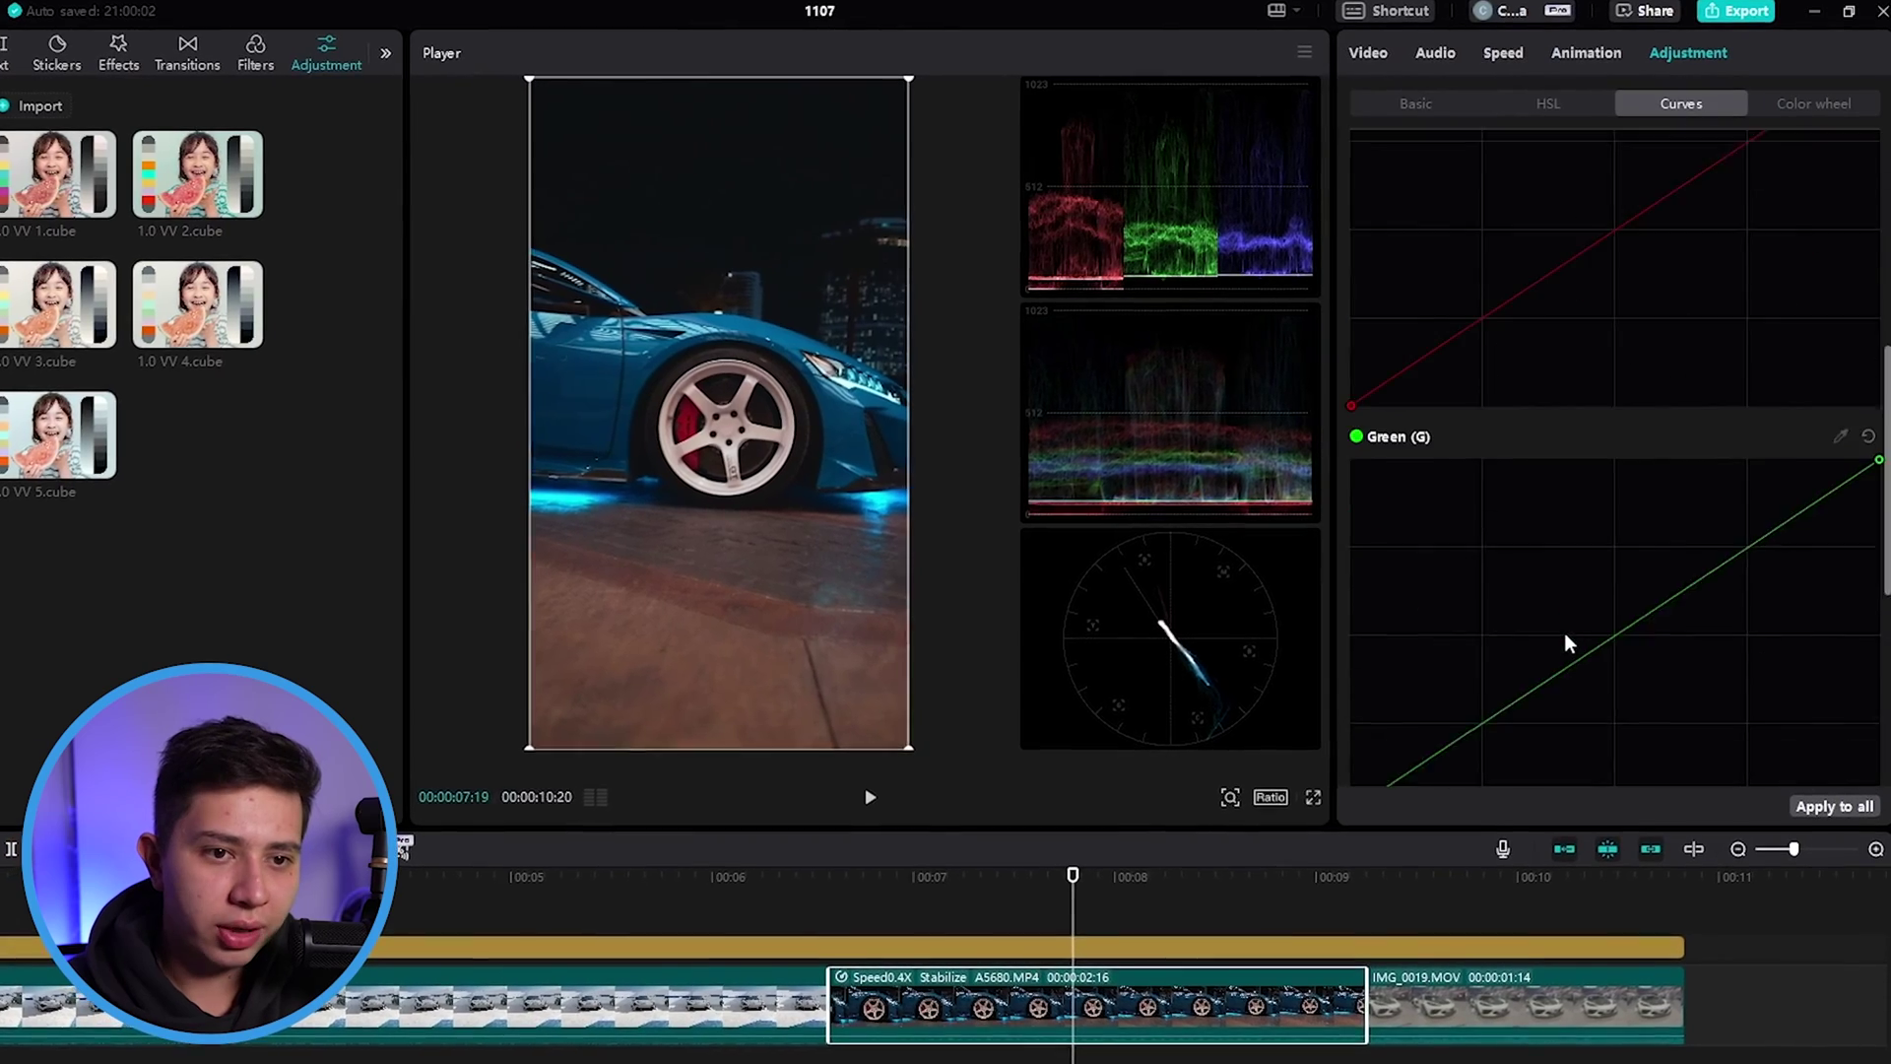
scroll(1557, 581, up, 3)
scroll(1556, 579, up, 1)
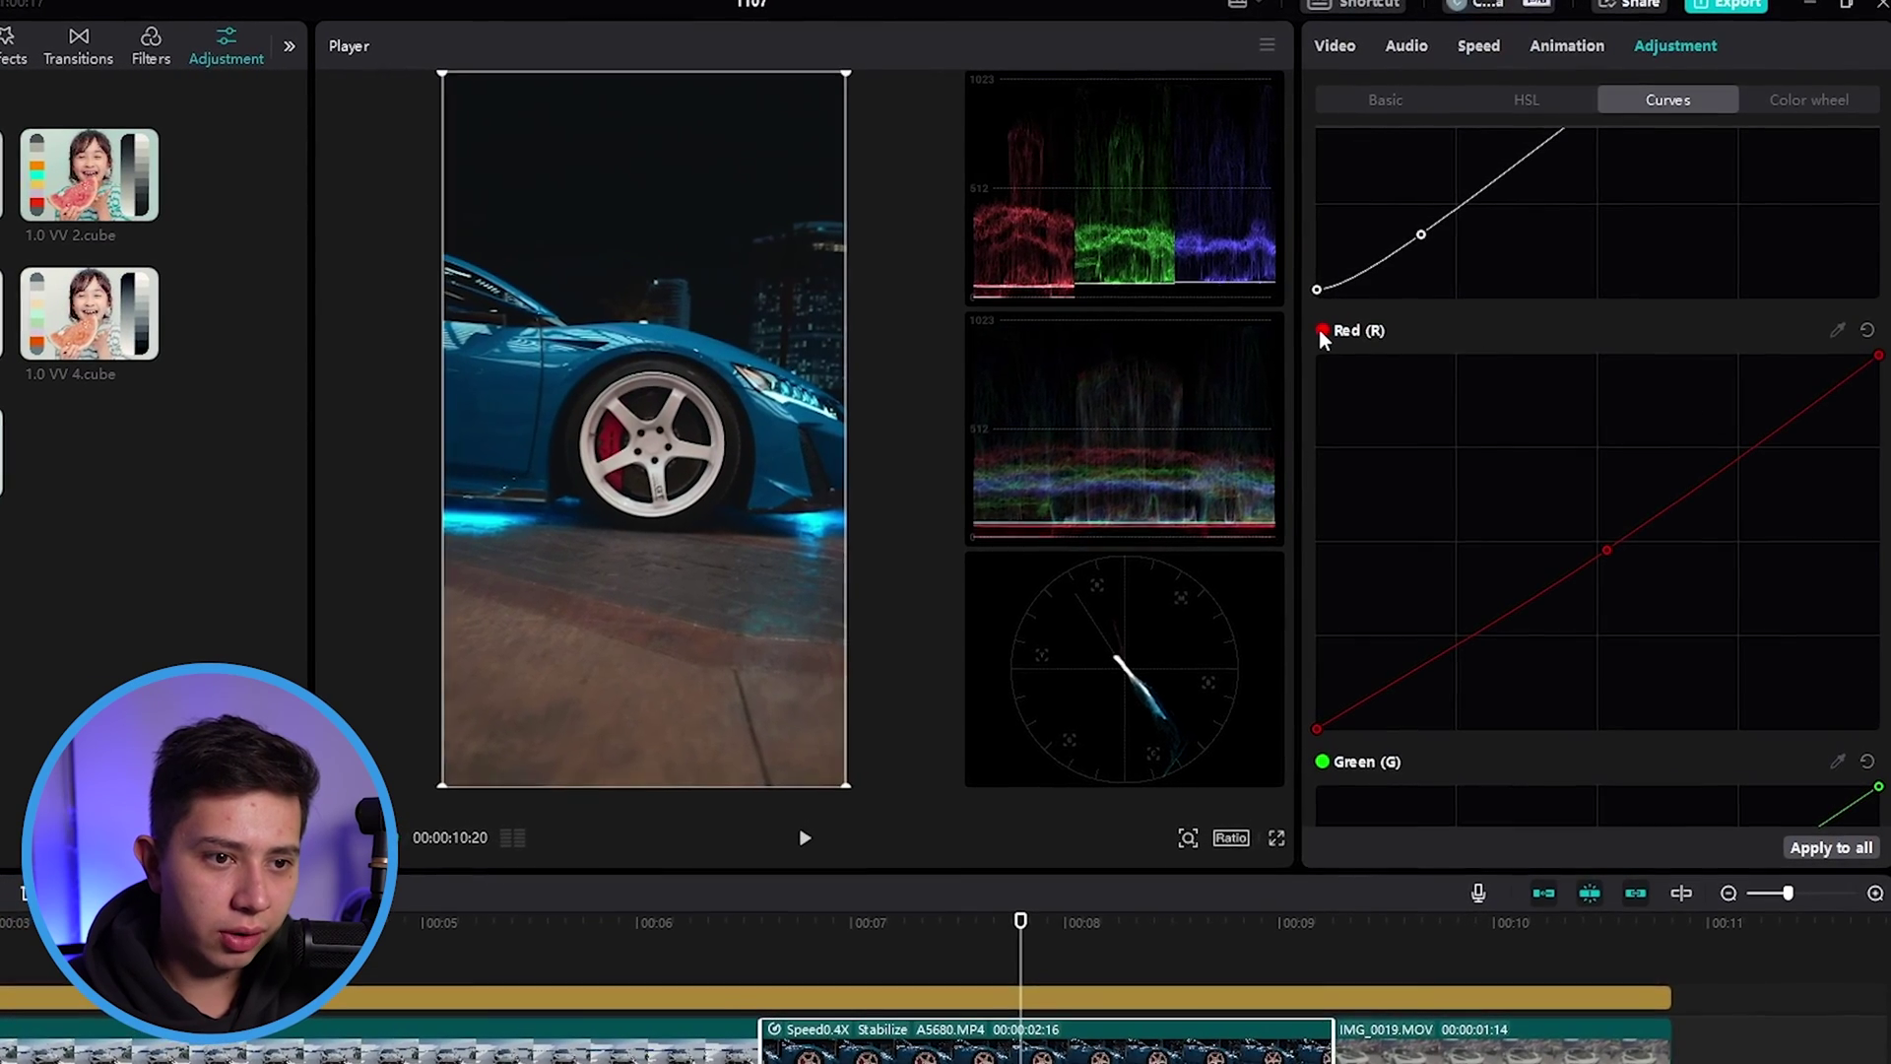
click(1603, 552)
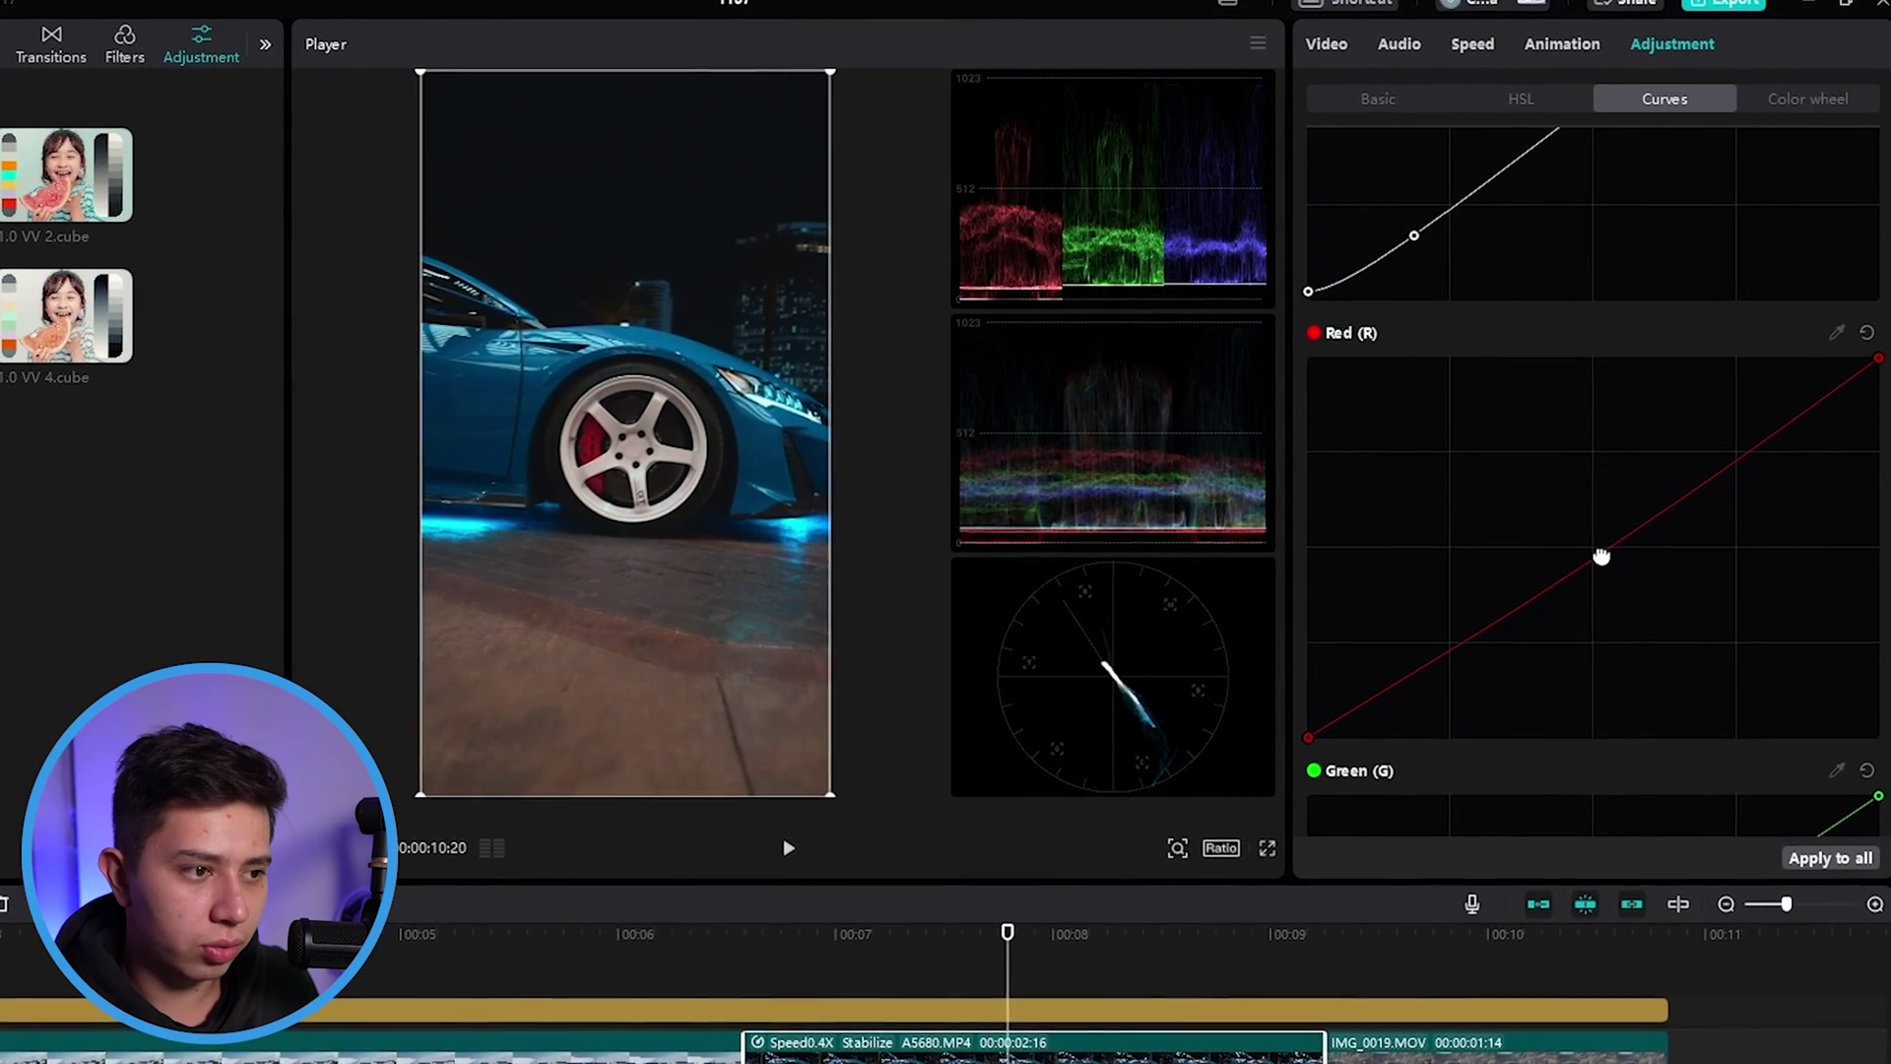
- Shape a gentle S-curve on the Blue curve with low, middle and upper points
scroll(1338, 793, down, 4)
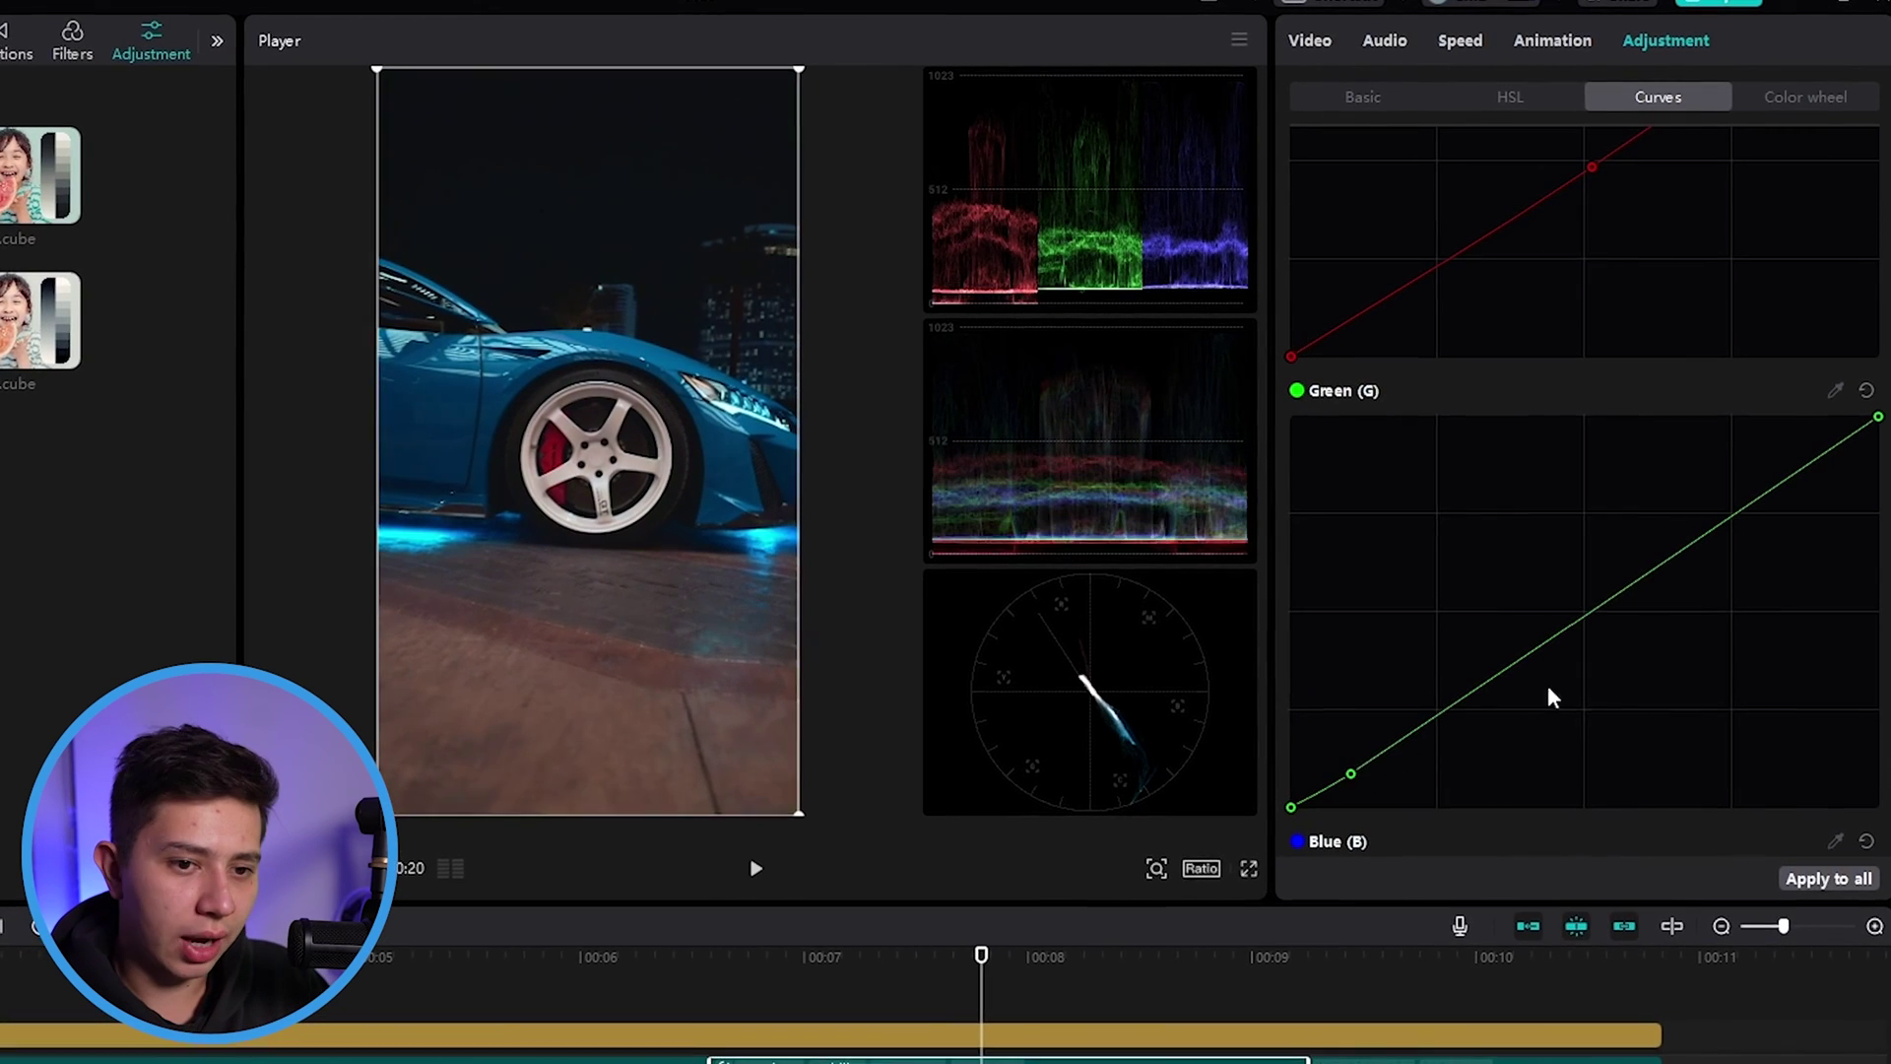
scroll(1590, 688, down, 4)
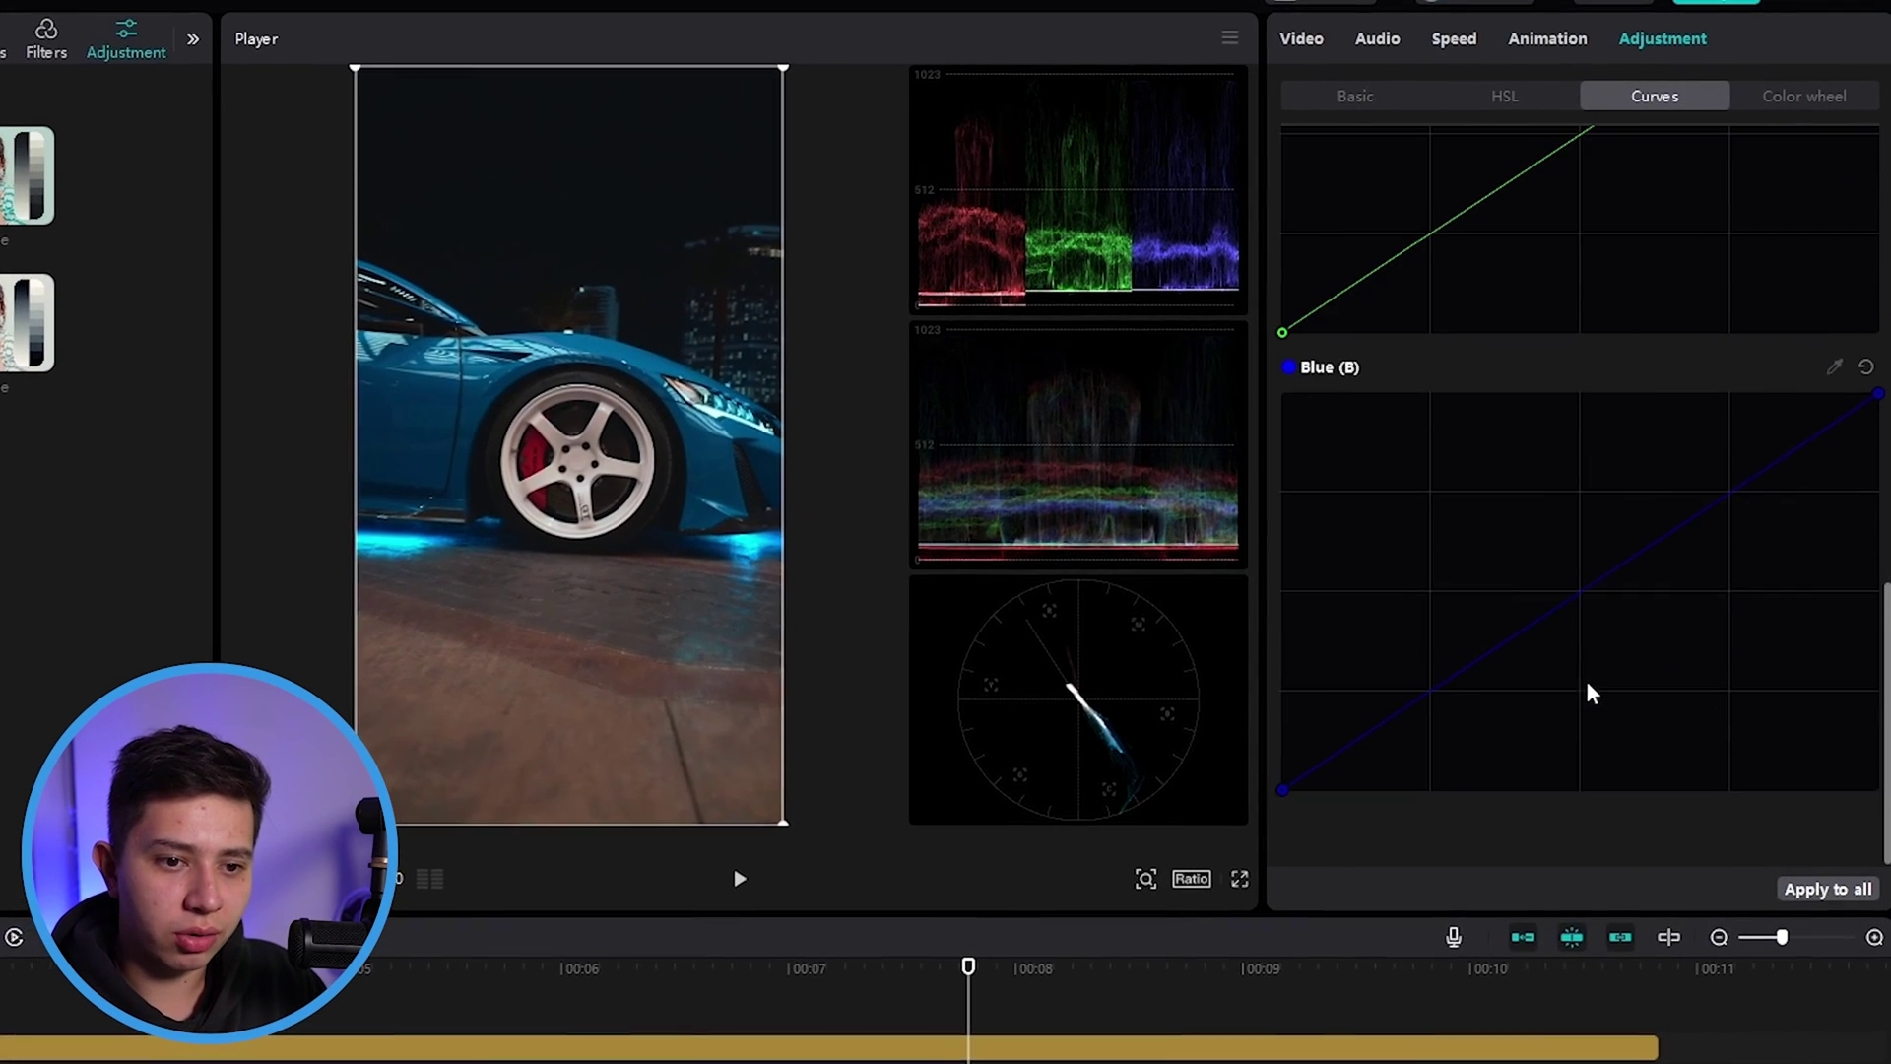
click(1307, 777)
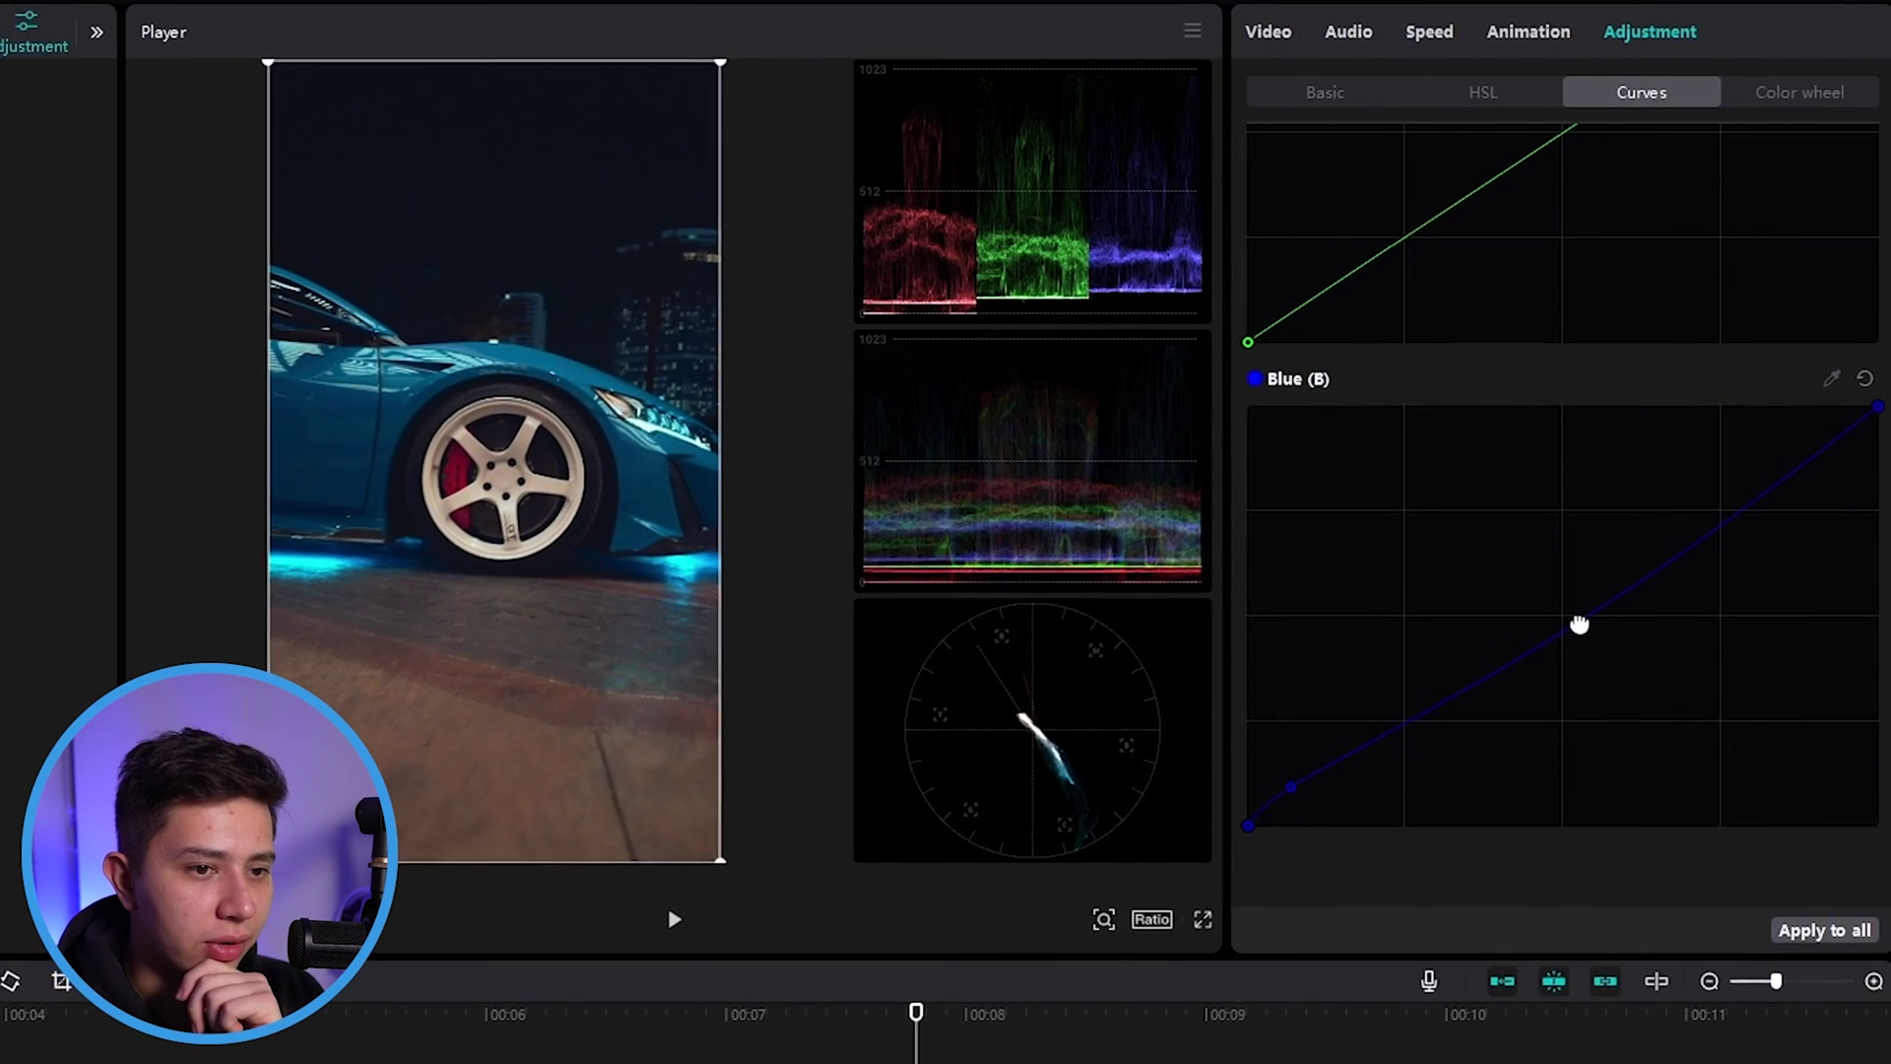
click(1577, 626)
click(1787, 455)
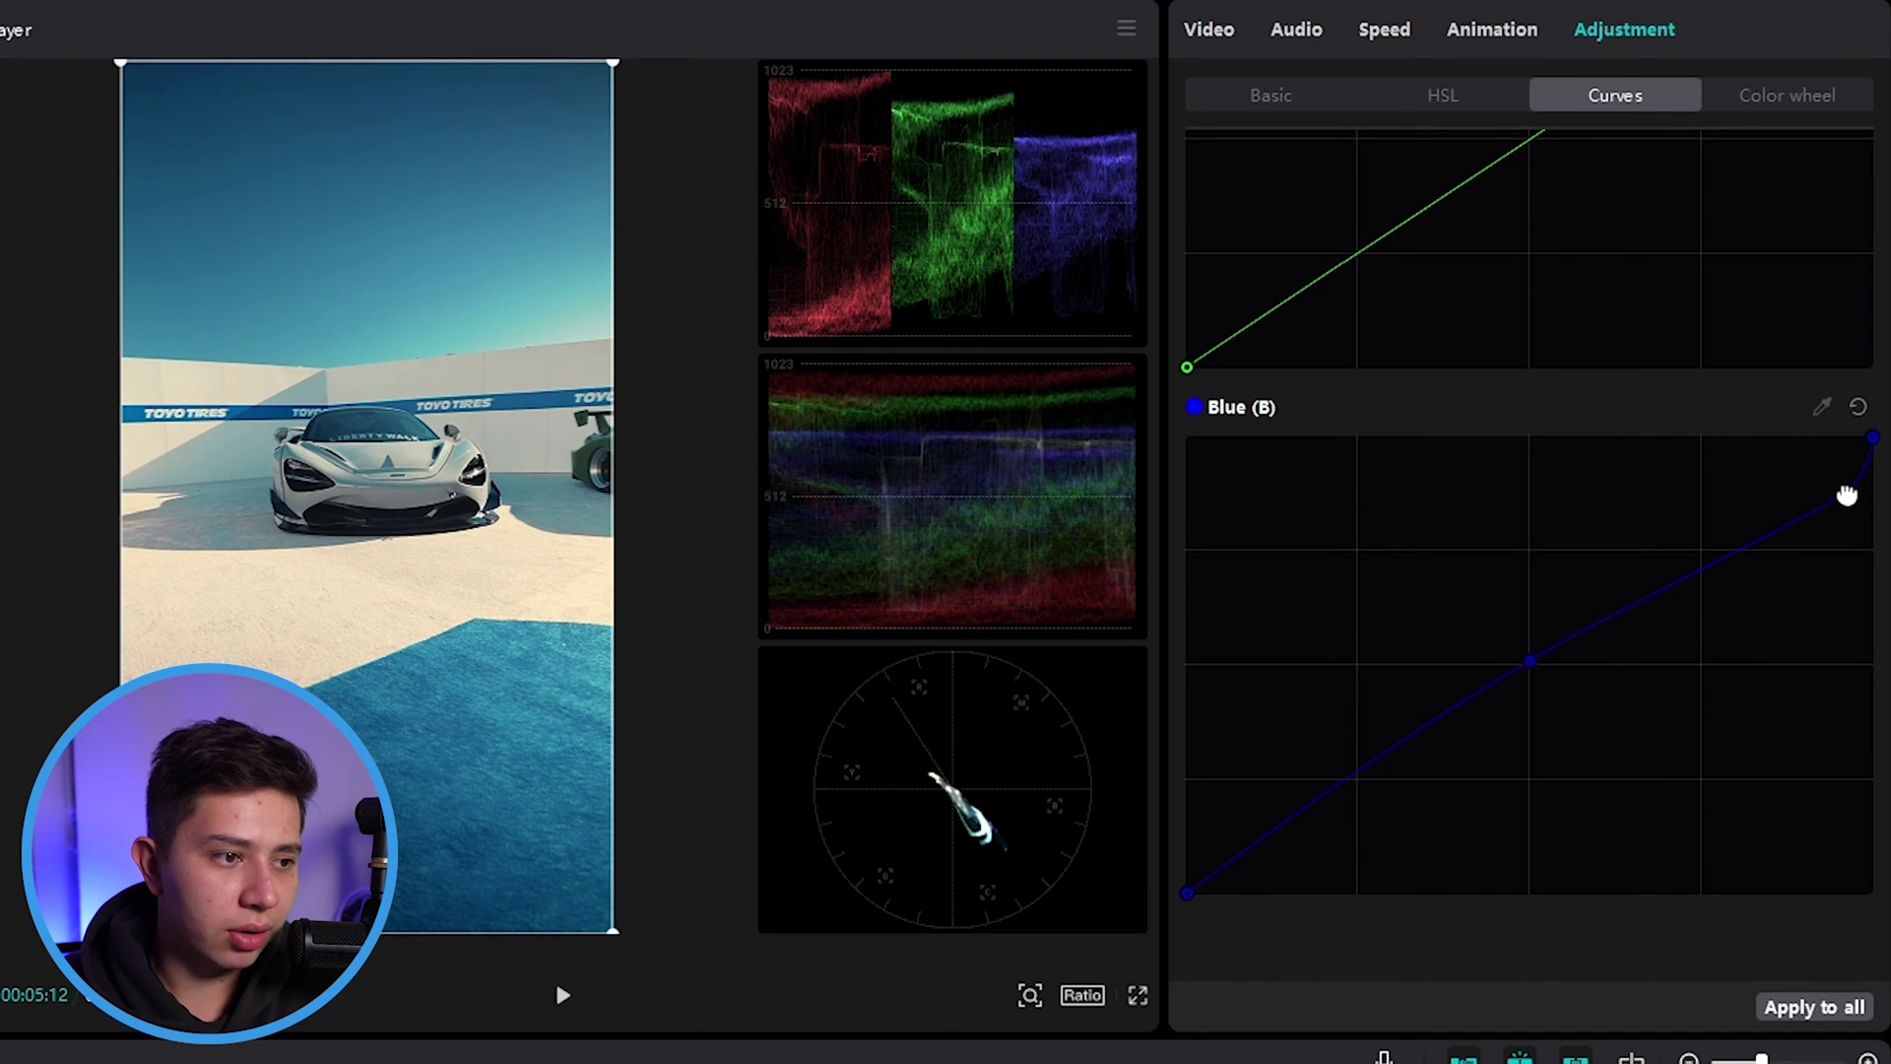
scroll(1310, 778, up, 3)
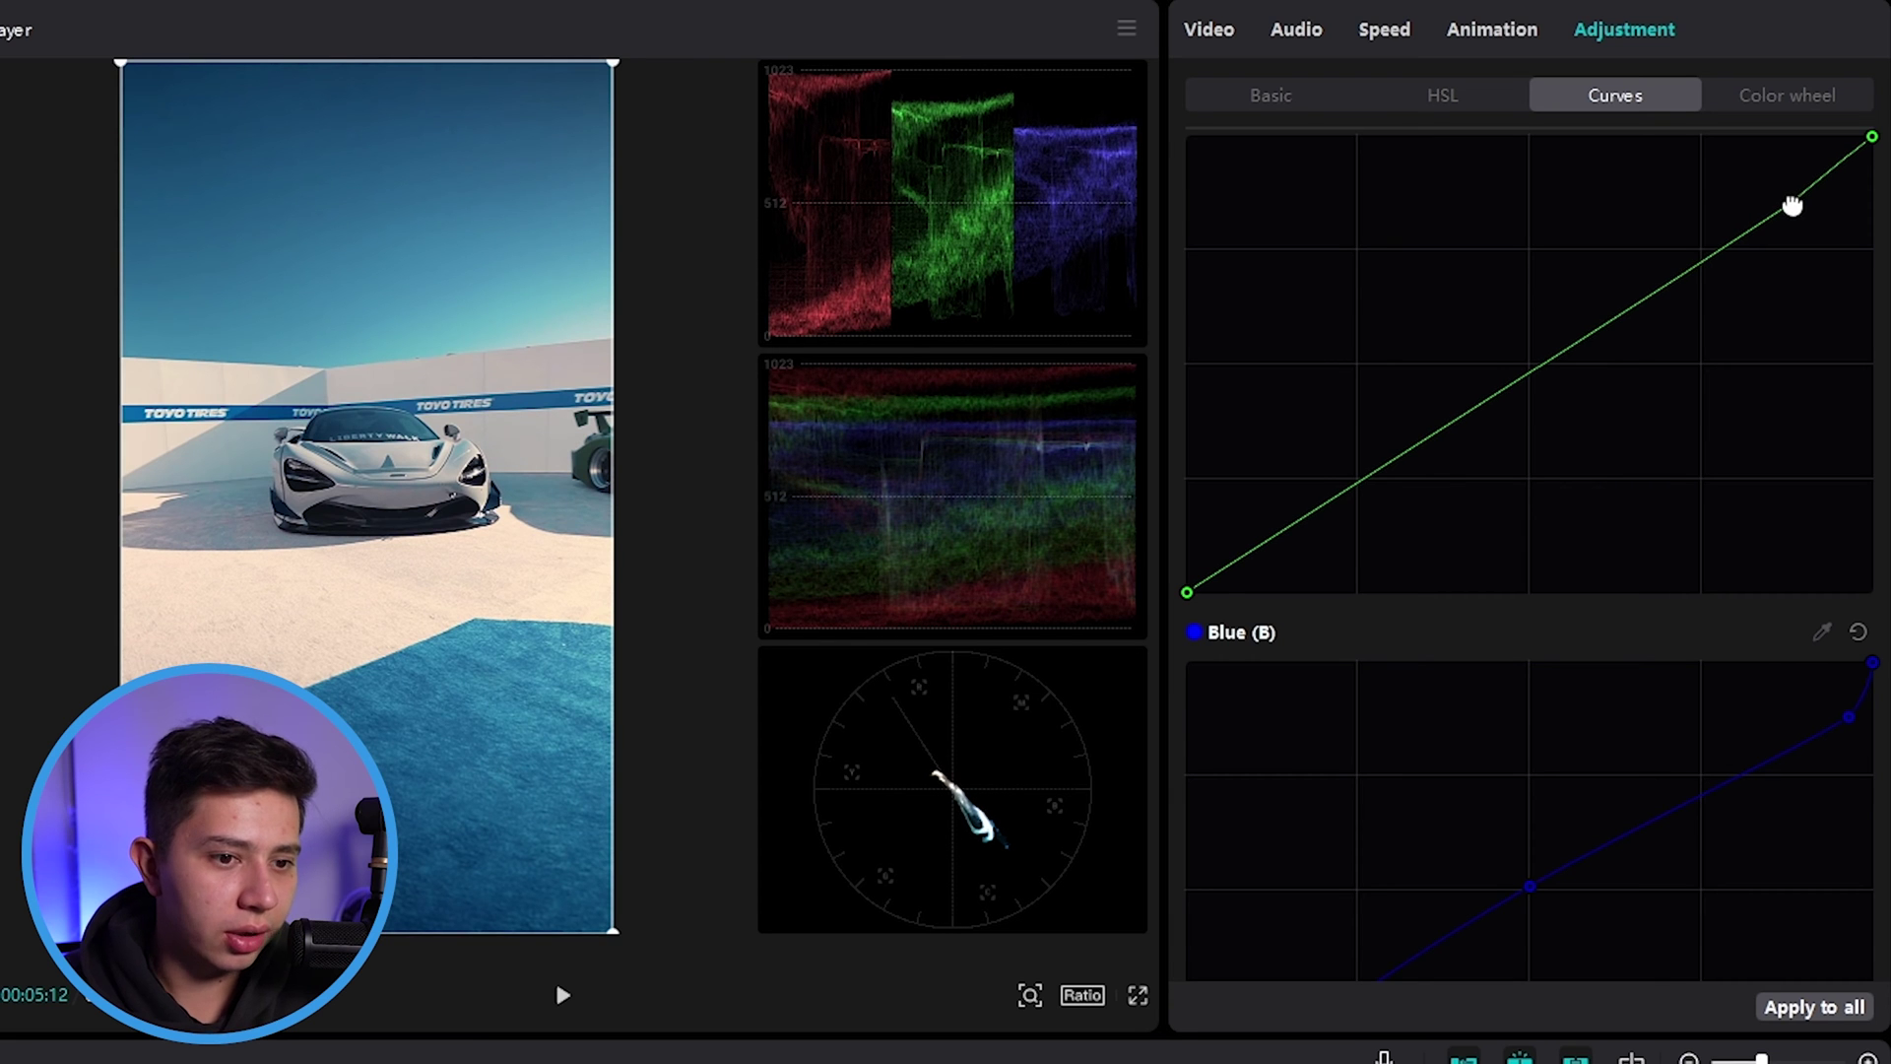
scroll(1393, 447, up, 1)
scroll(1414, 482, up, 12)
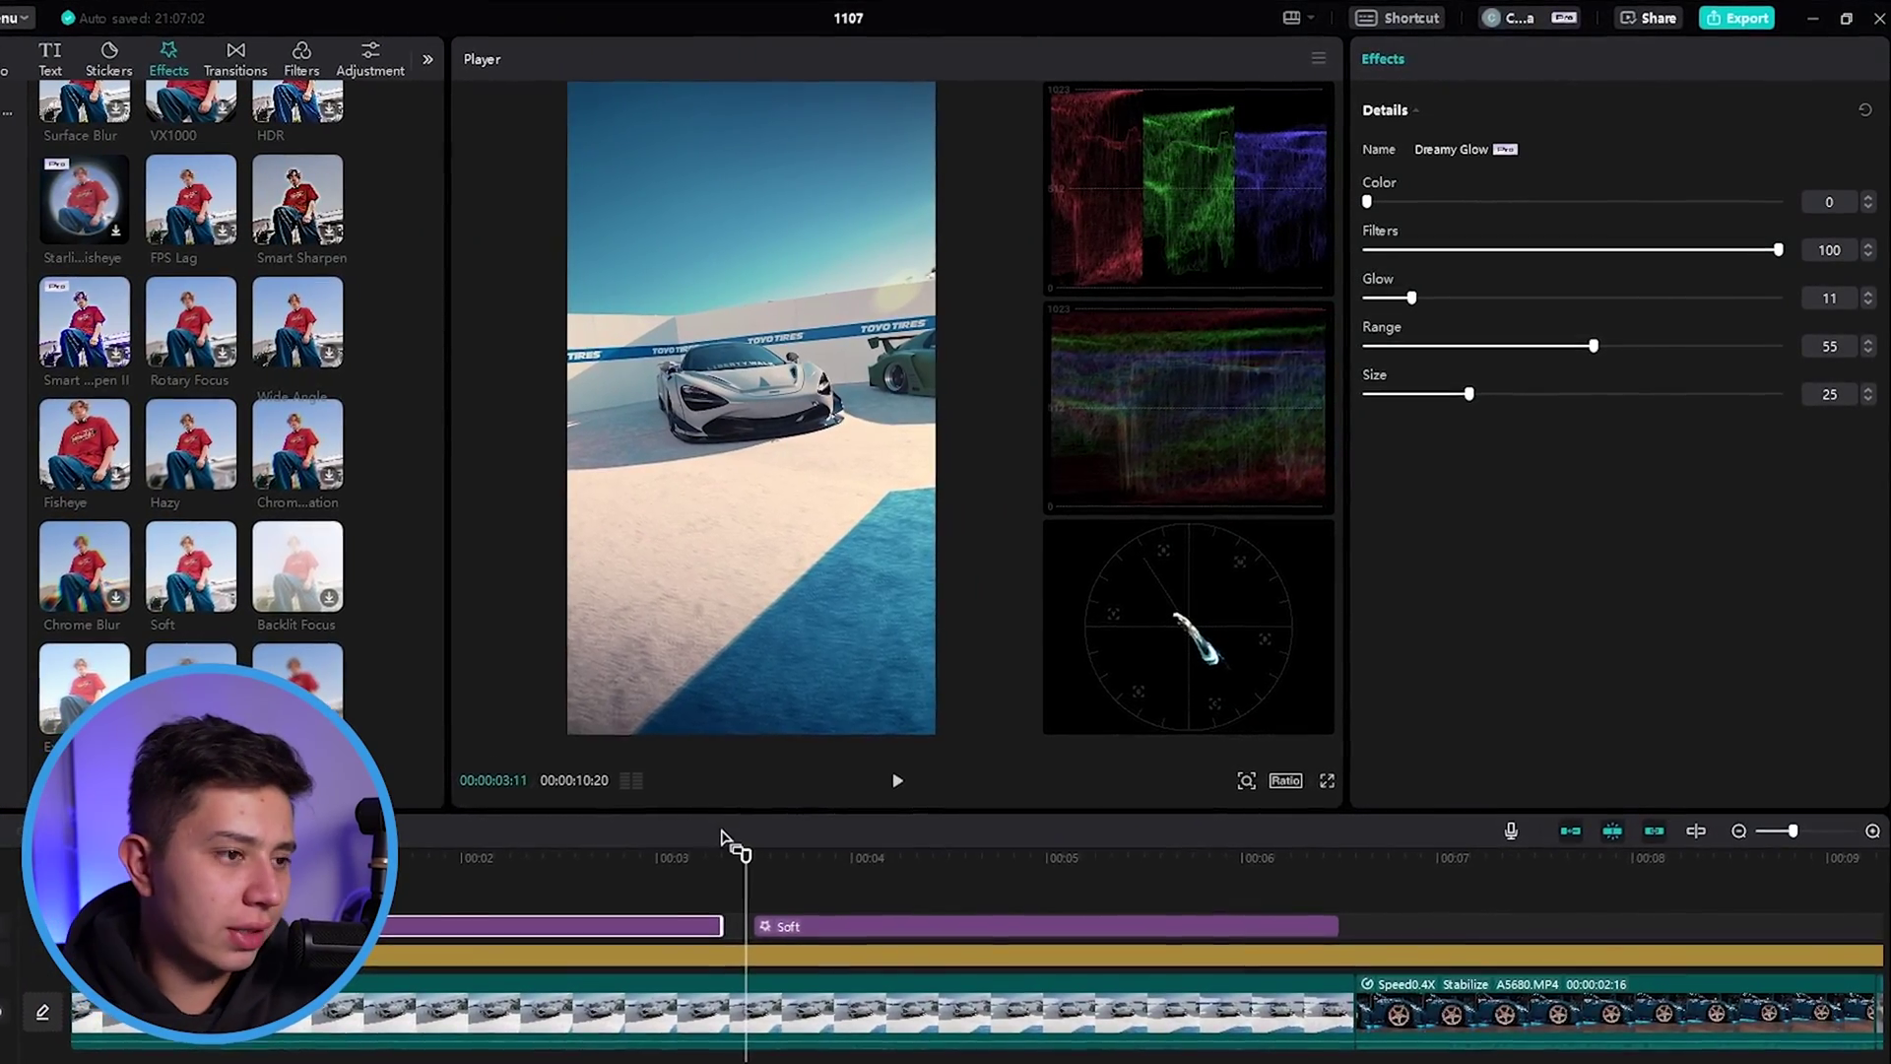
- Raise the white car clip's upper Luma point, then set the Soft effect's Soft light to 33
click(1118, 1014)
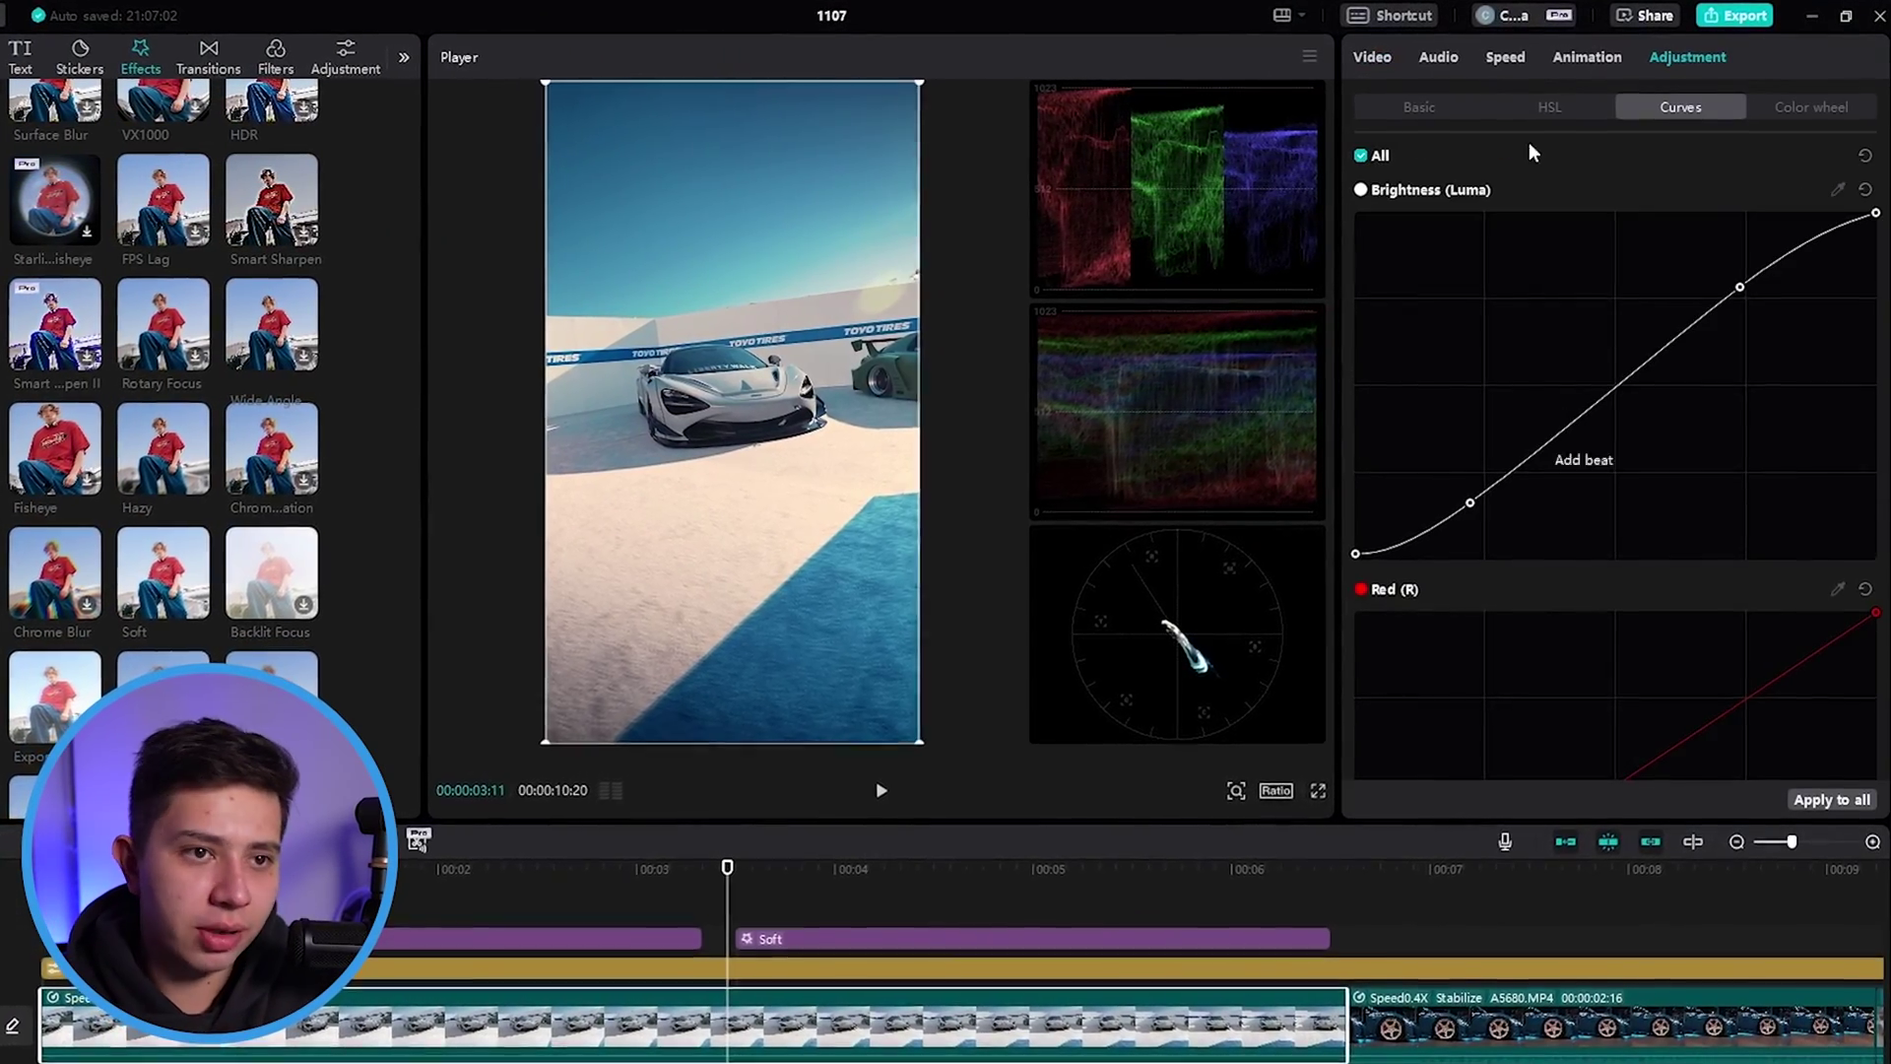
drag(1739, 287, 1727, 230)
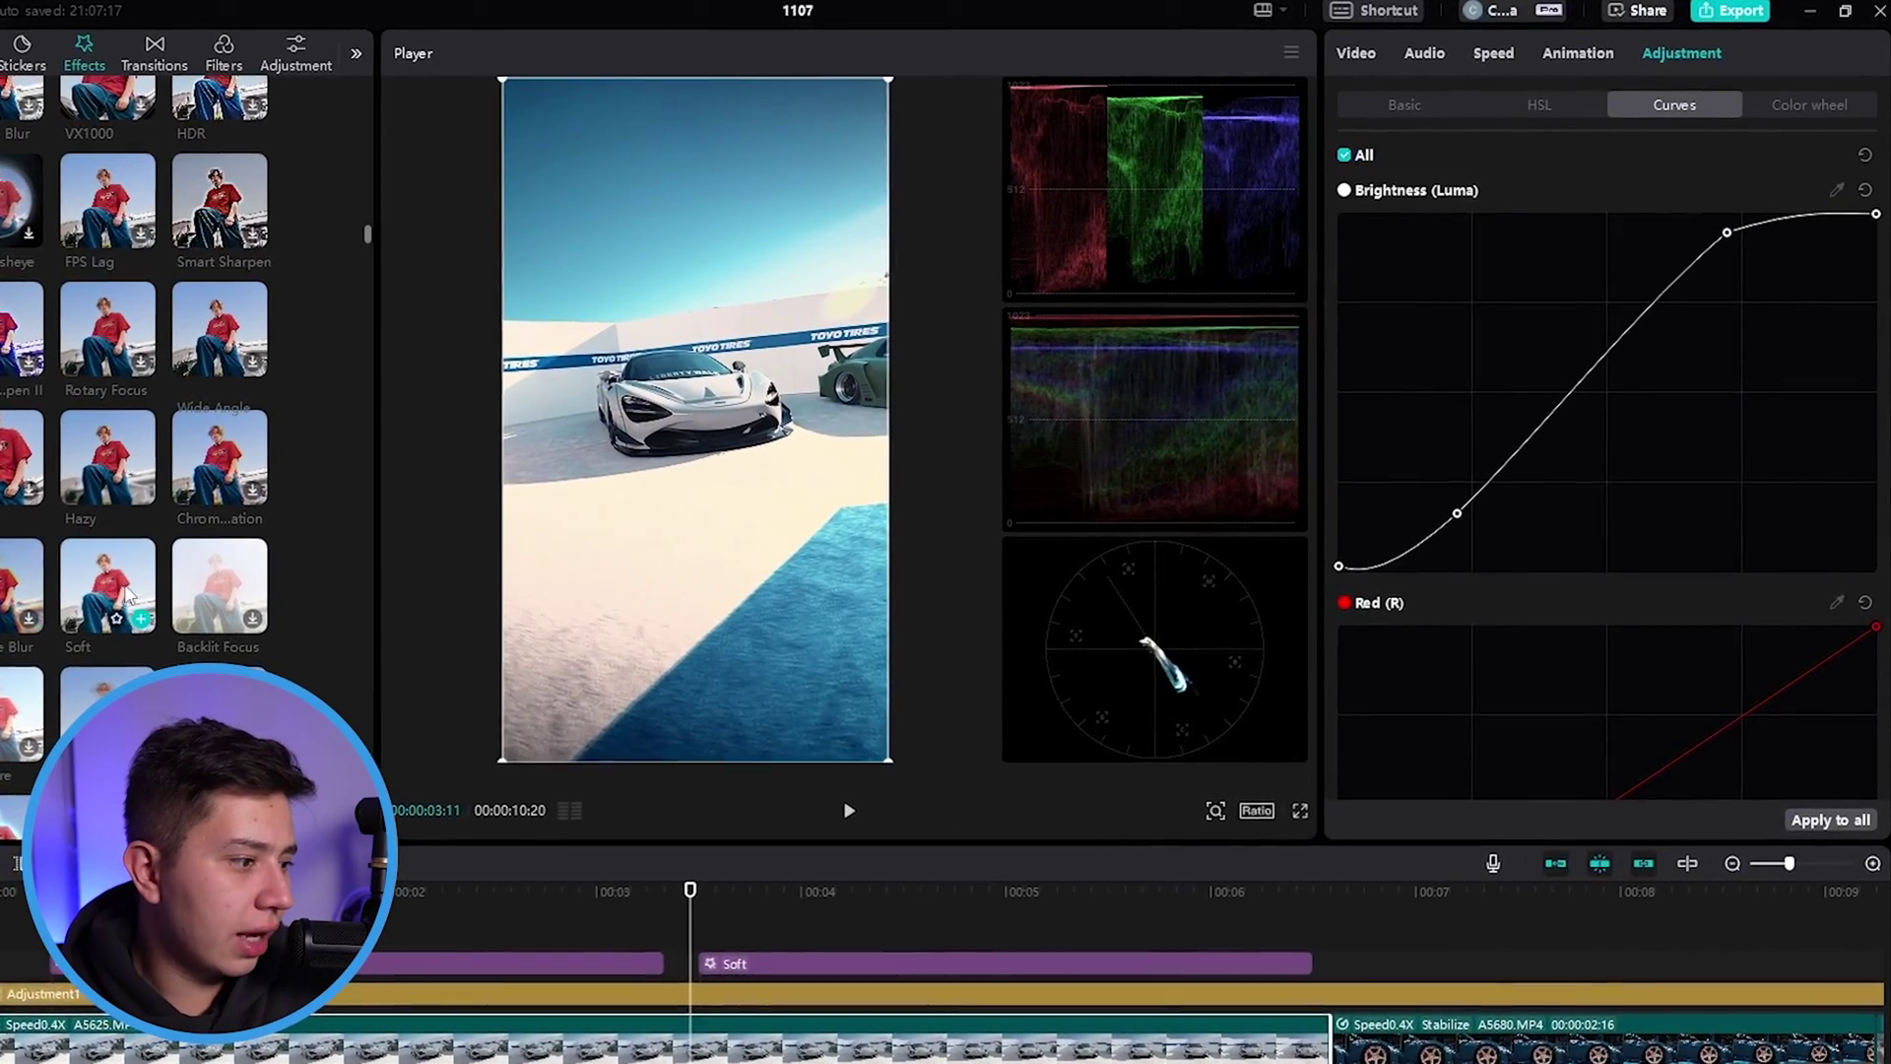
click(719, 904)
click(769, 993)
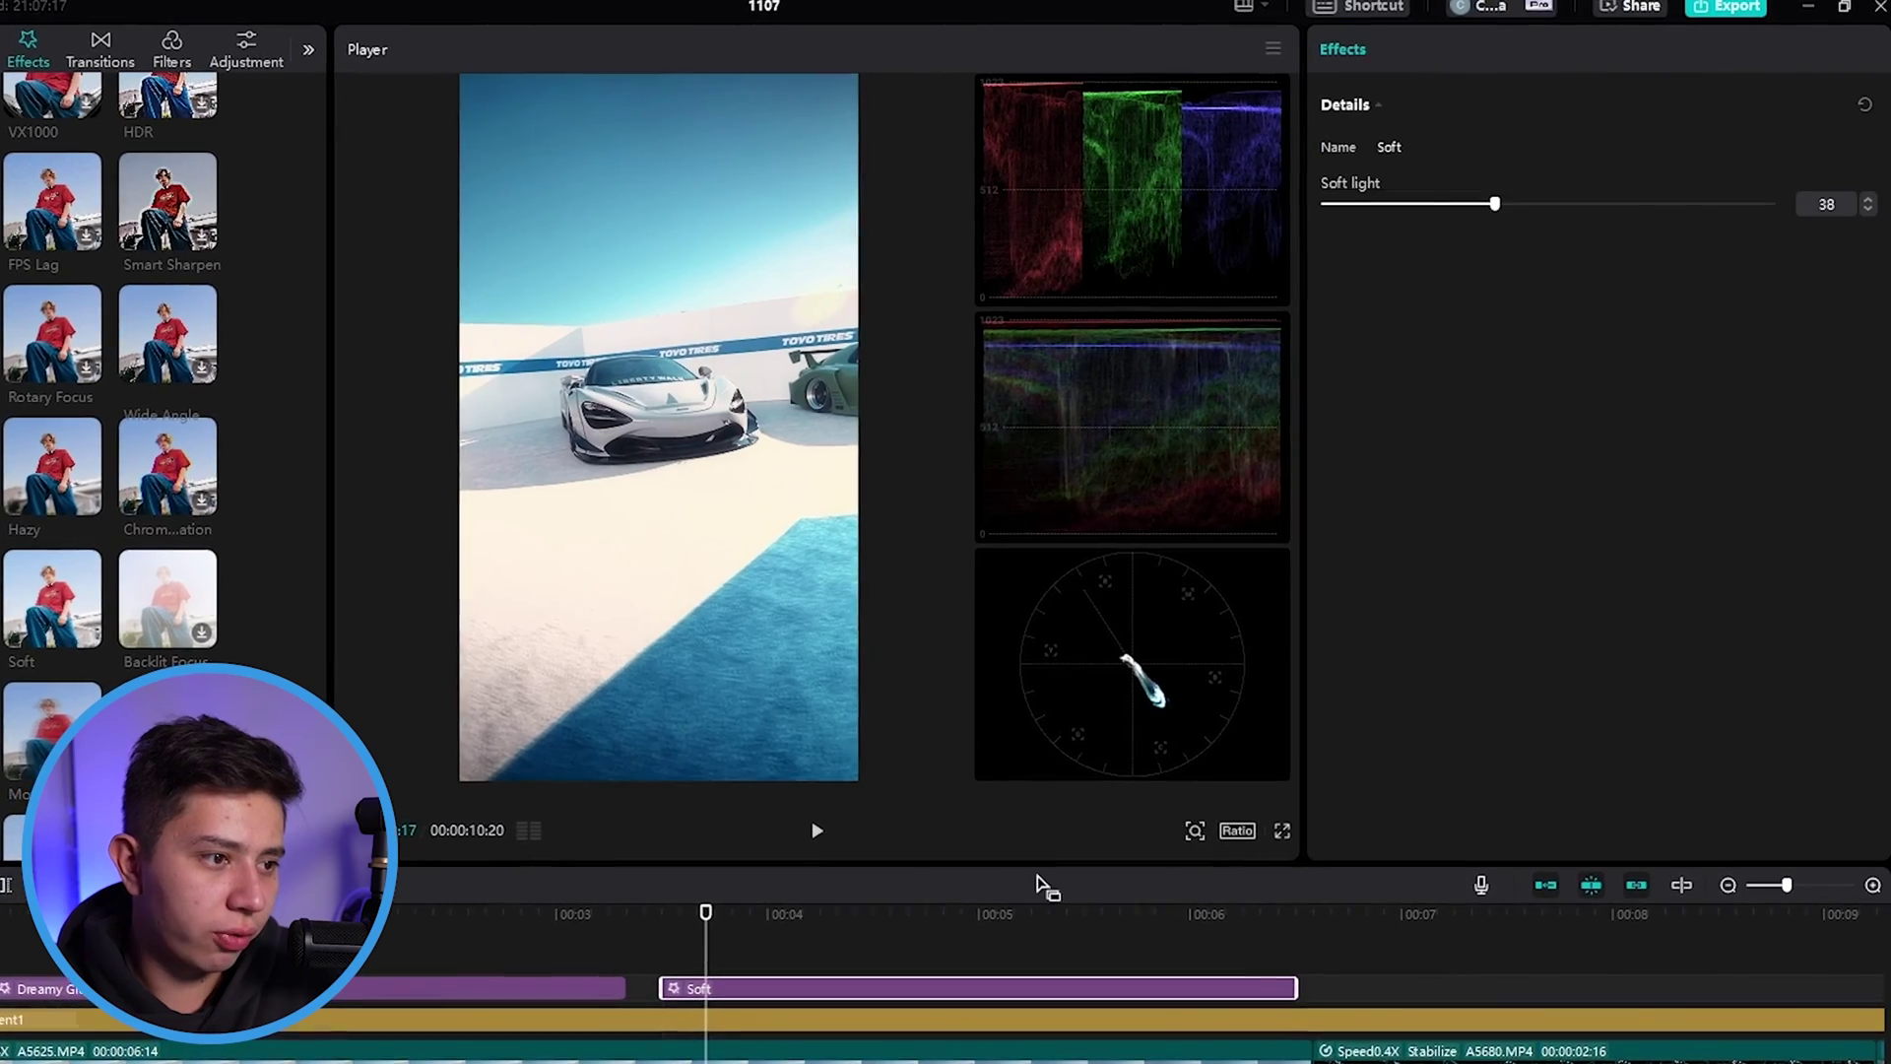
drag(1472, 213, 1843, 203)
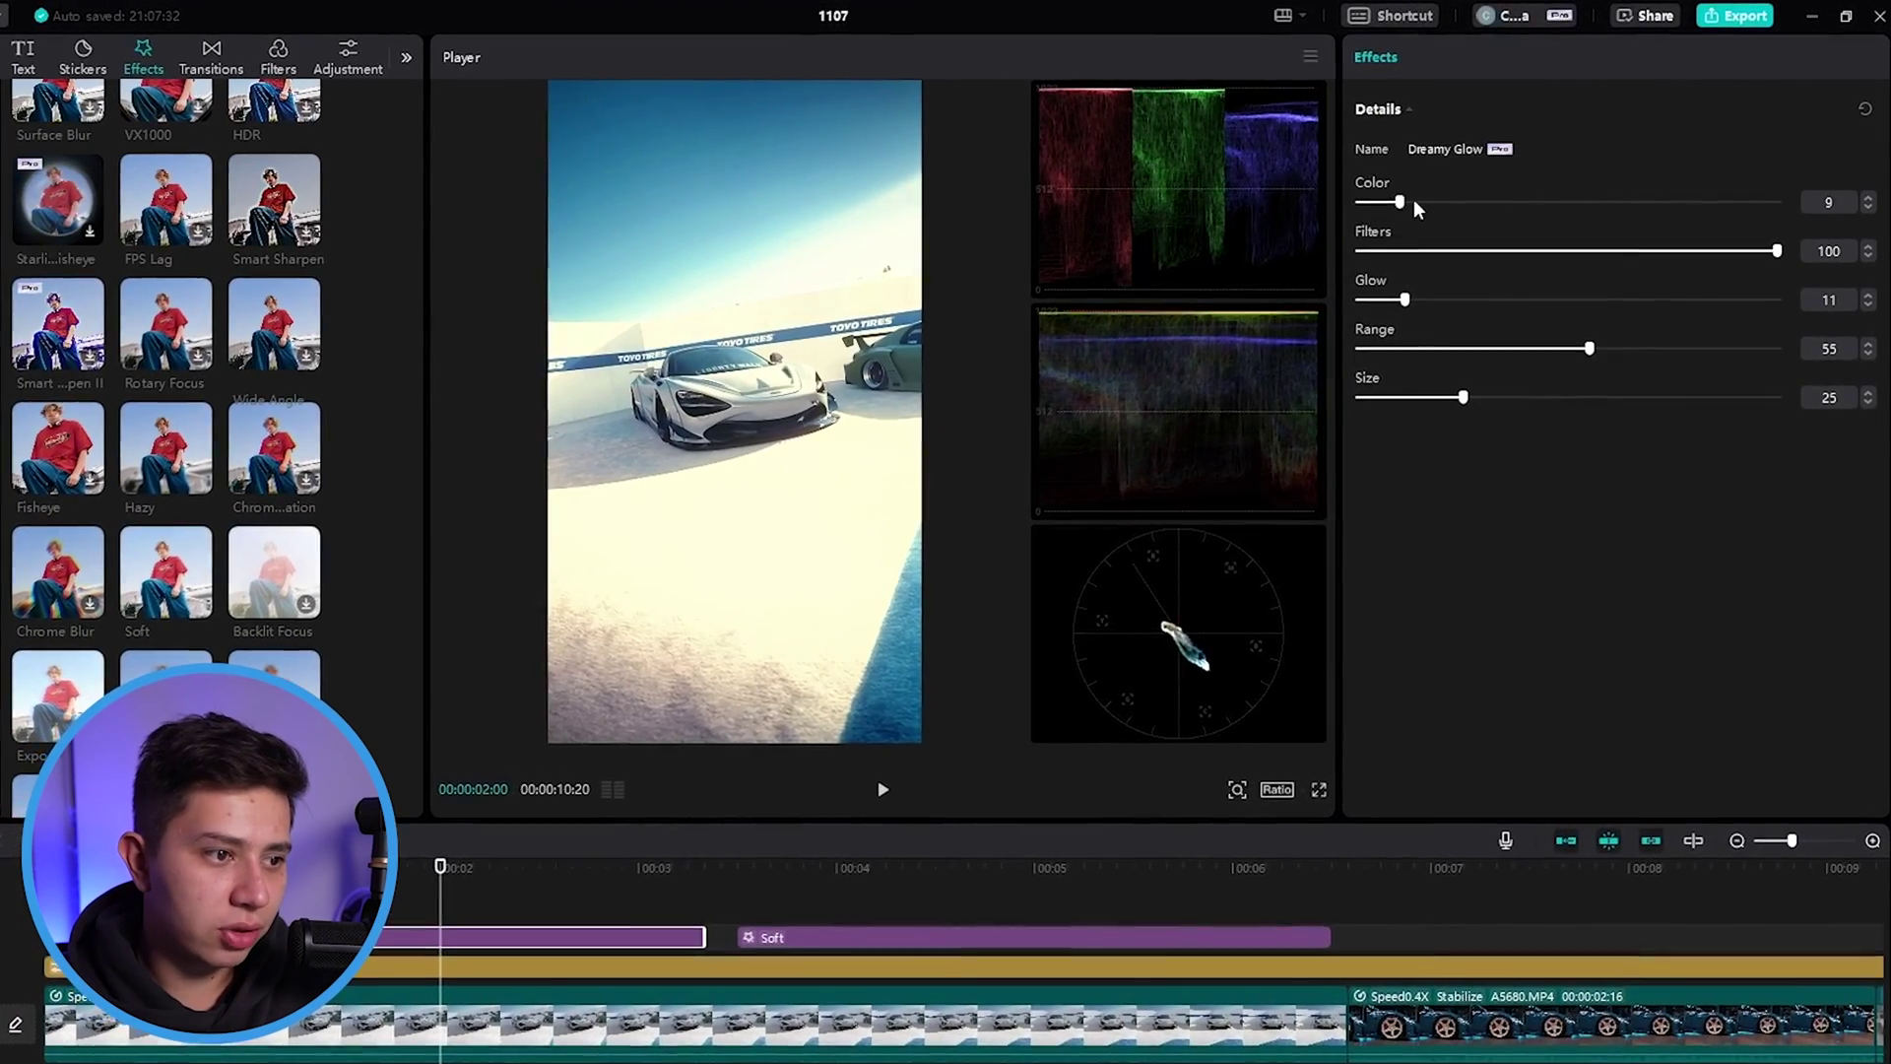
- Set Dreamy Glow to Color 25, Glow 8 and Range 74, also adjusting Filters
drag(1415, 207, 1464, 204)
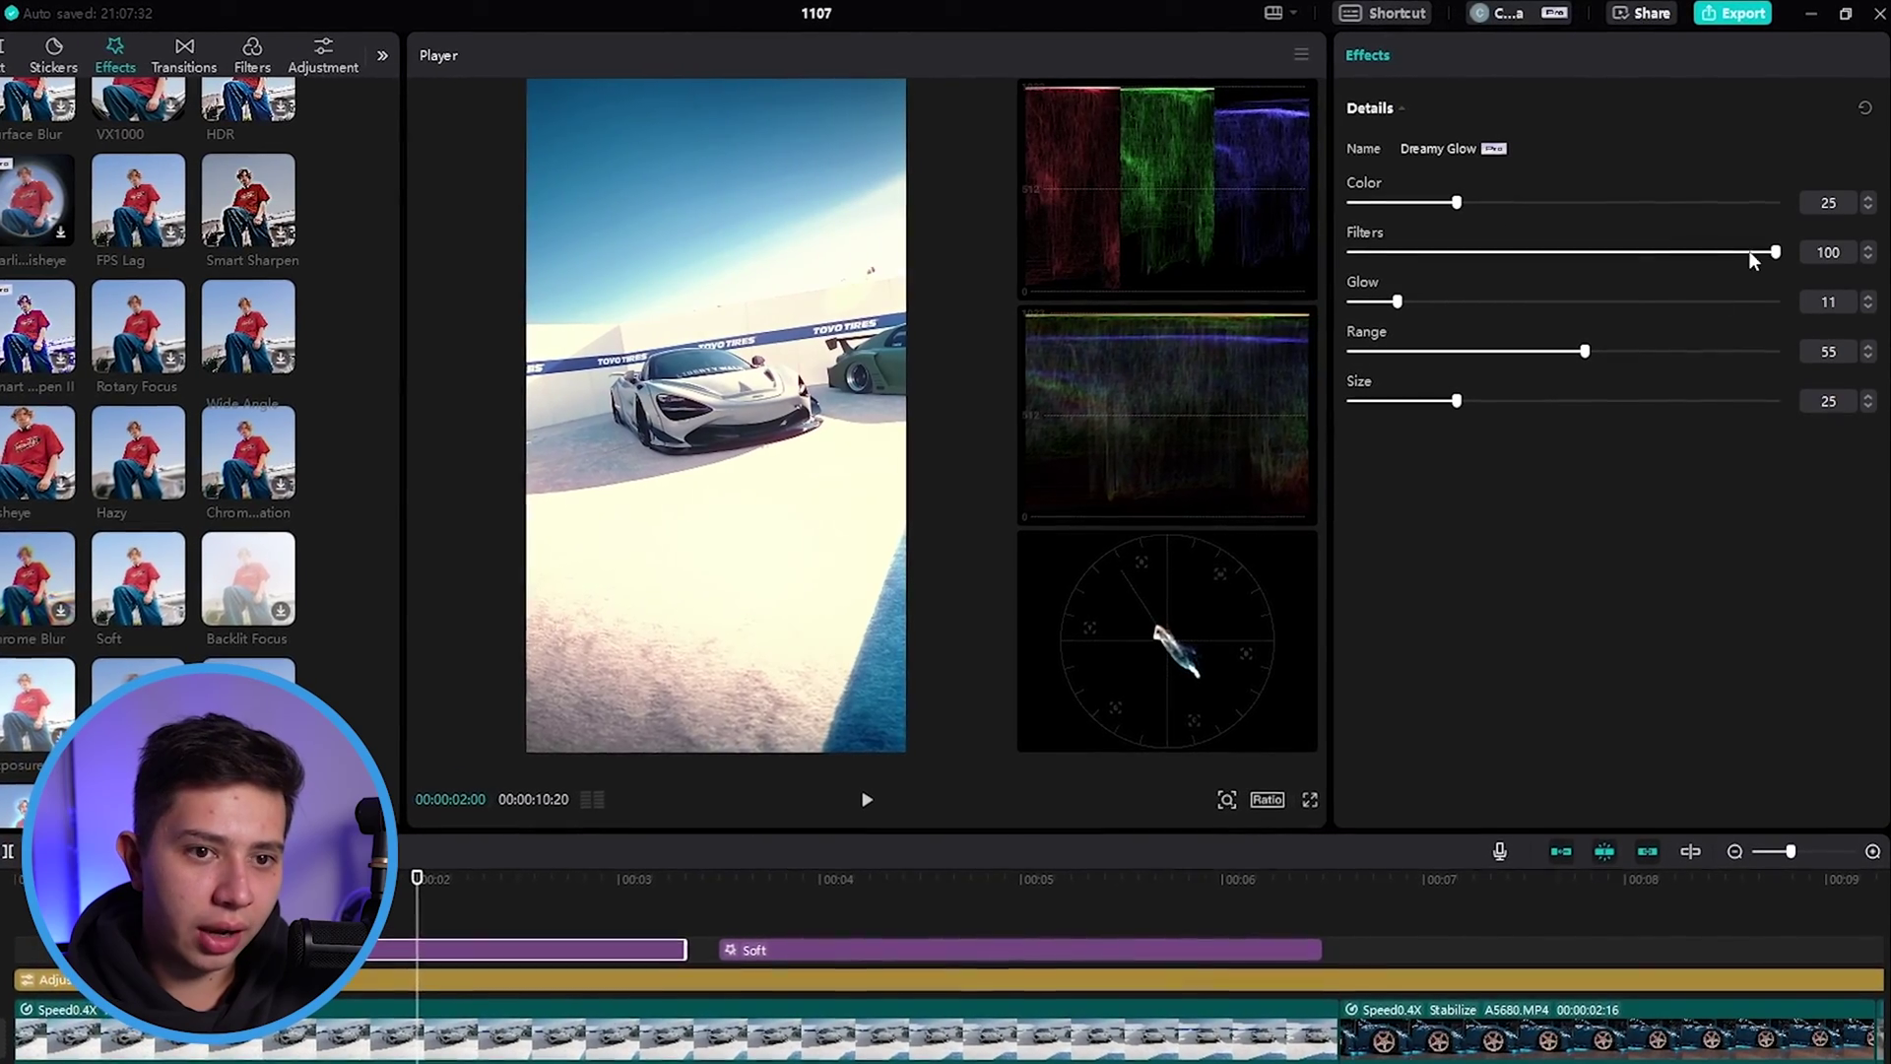
drag(1615, 259, 1469, 253)
drag(1372, 307, 1379, 308)
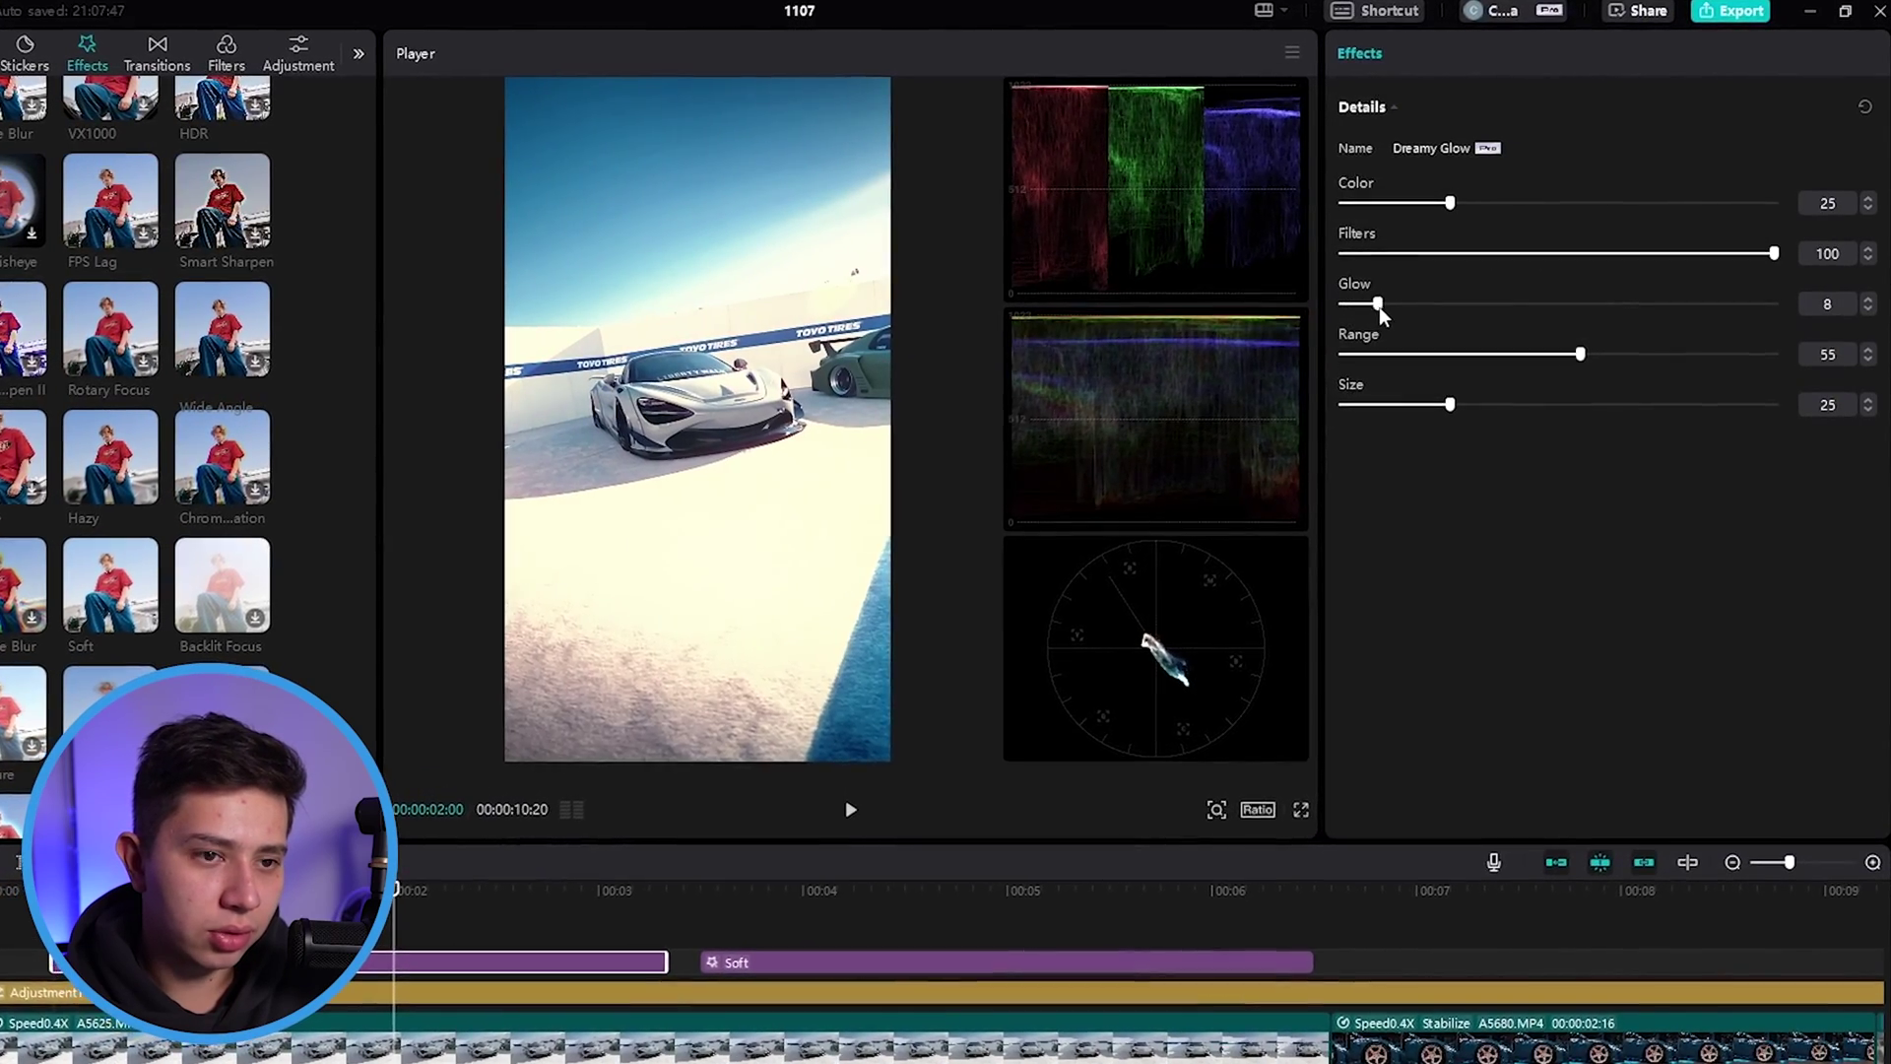
drag(1517, 357, 1658, 356)
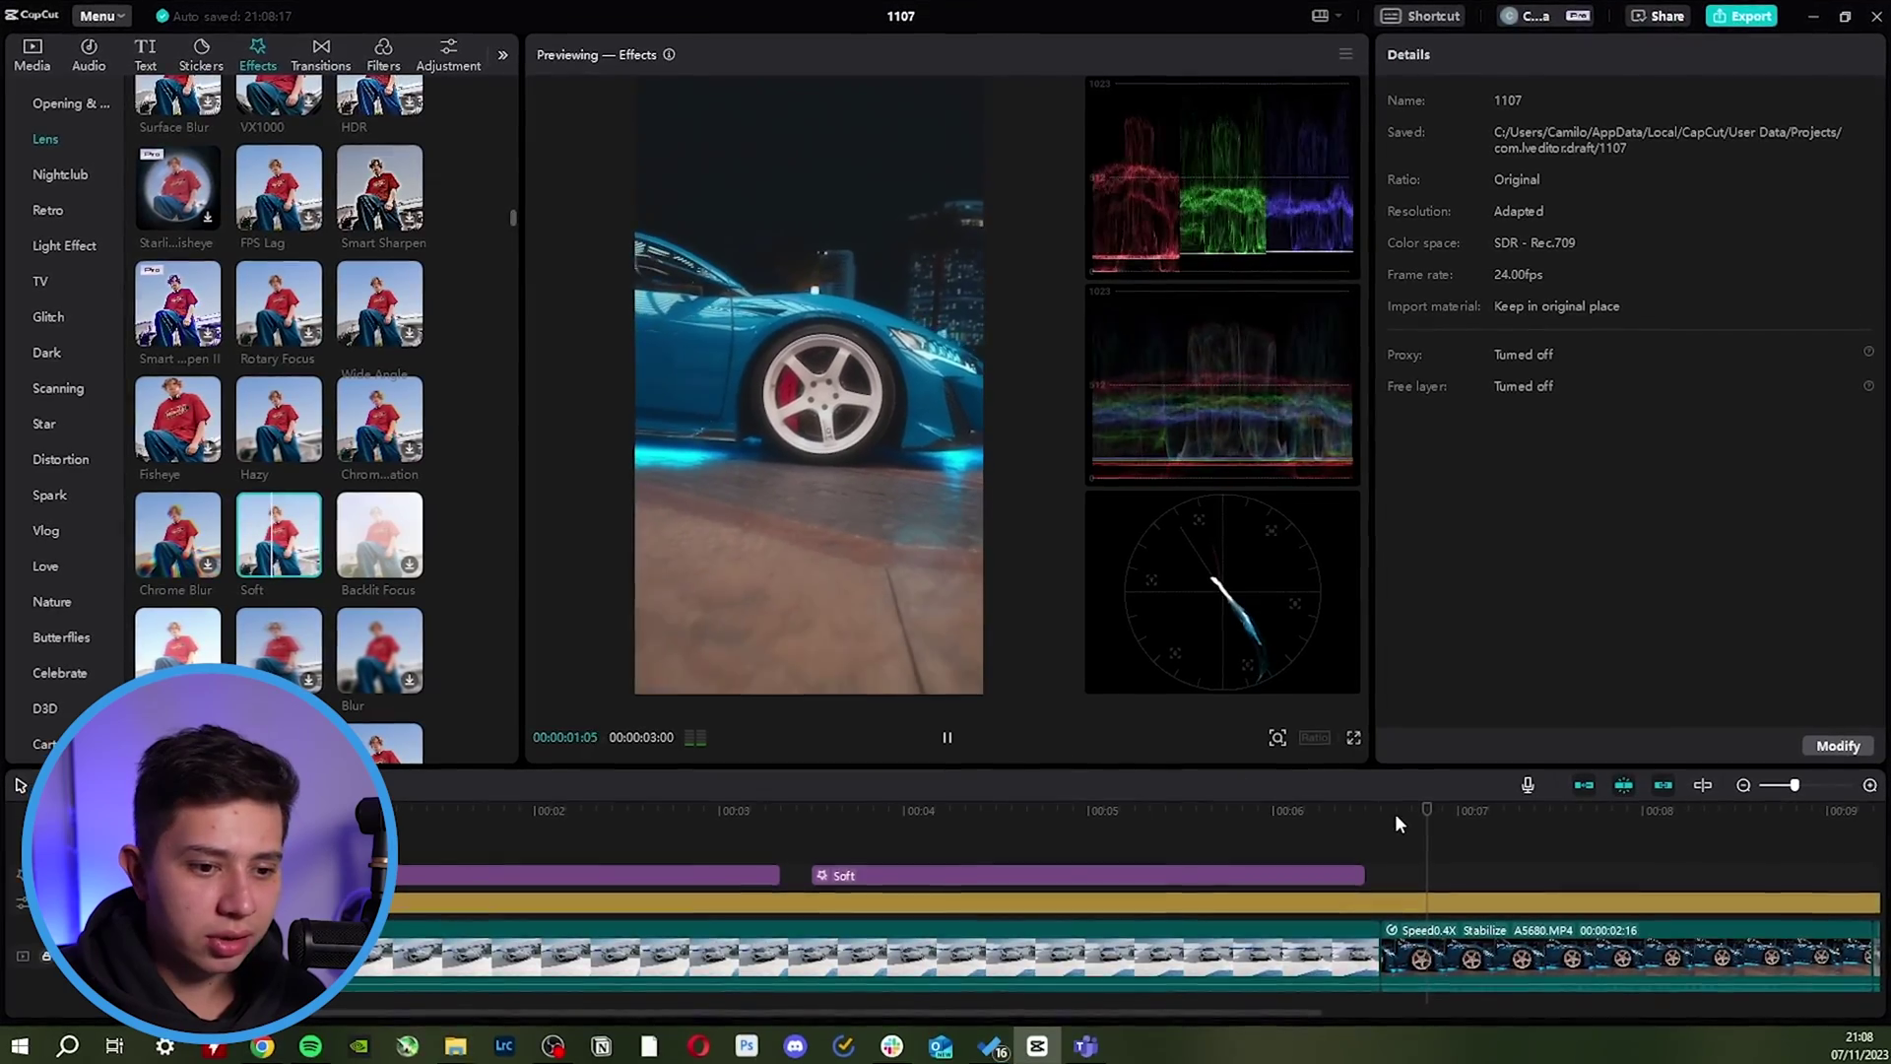
- Place a Lens > Soft effect over the blue car clip with Soft light 28
click(1418, 812)
drag(276, 542, 1399, 878)
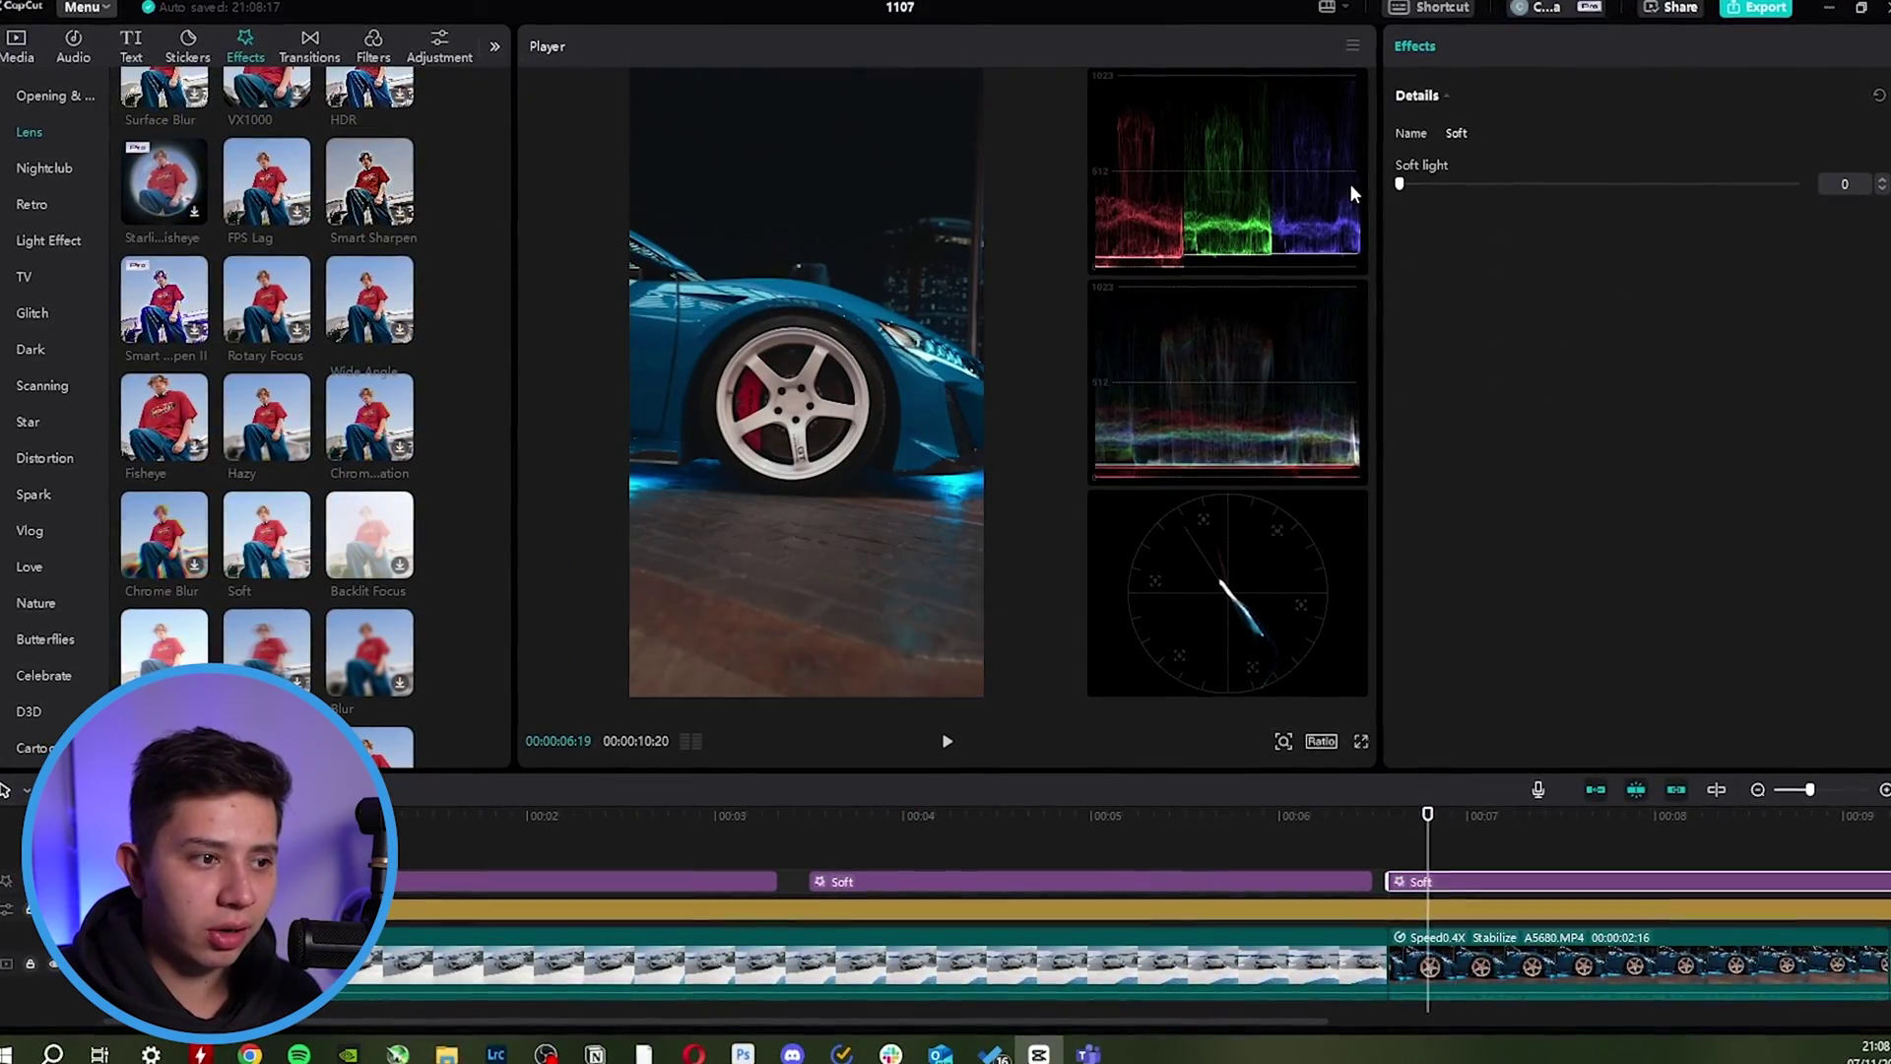
mouse_move(1494, 186)
mouse_down()
mouse_move(1457, 198)
mouse_move(1509, 187)
mouse_up()
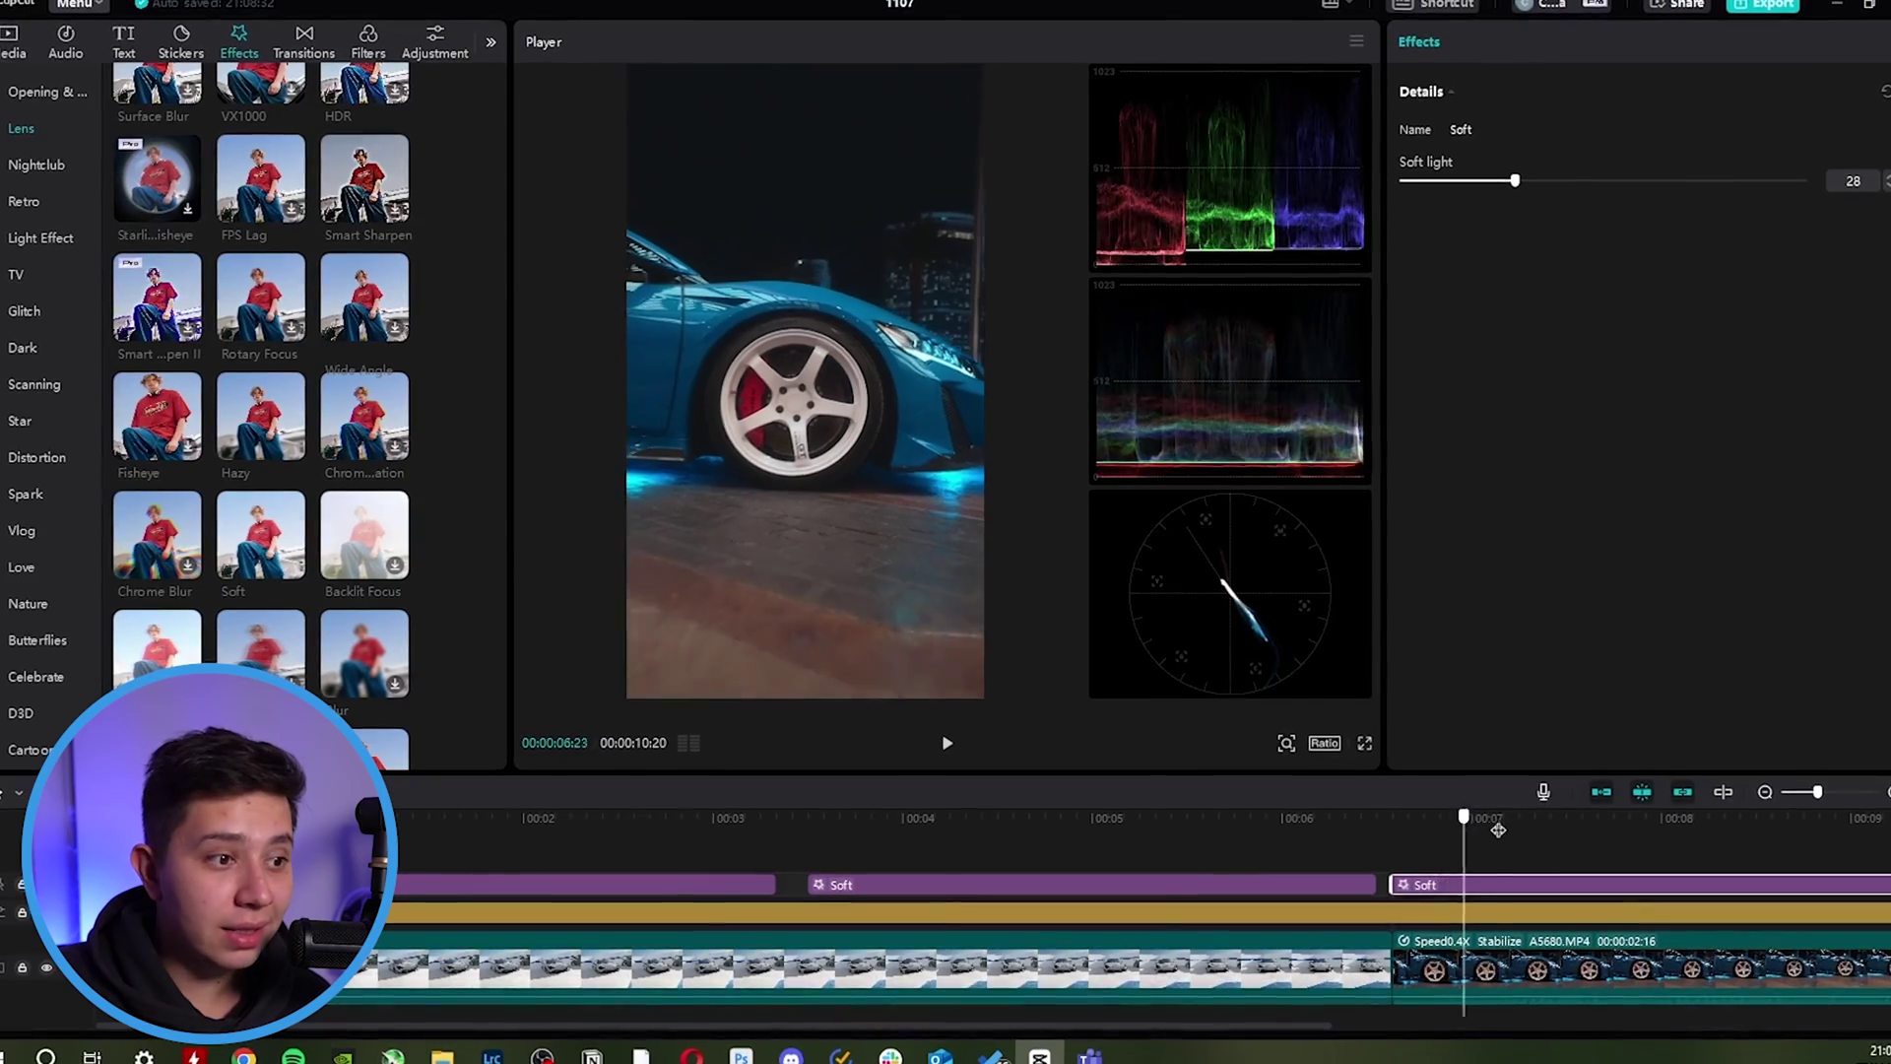
click(1544, 852)
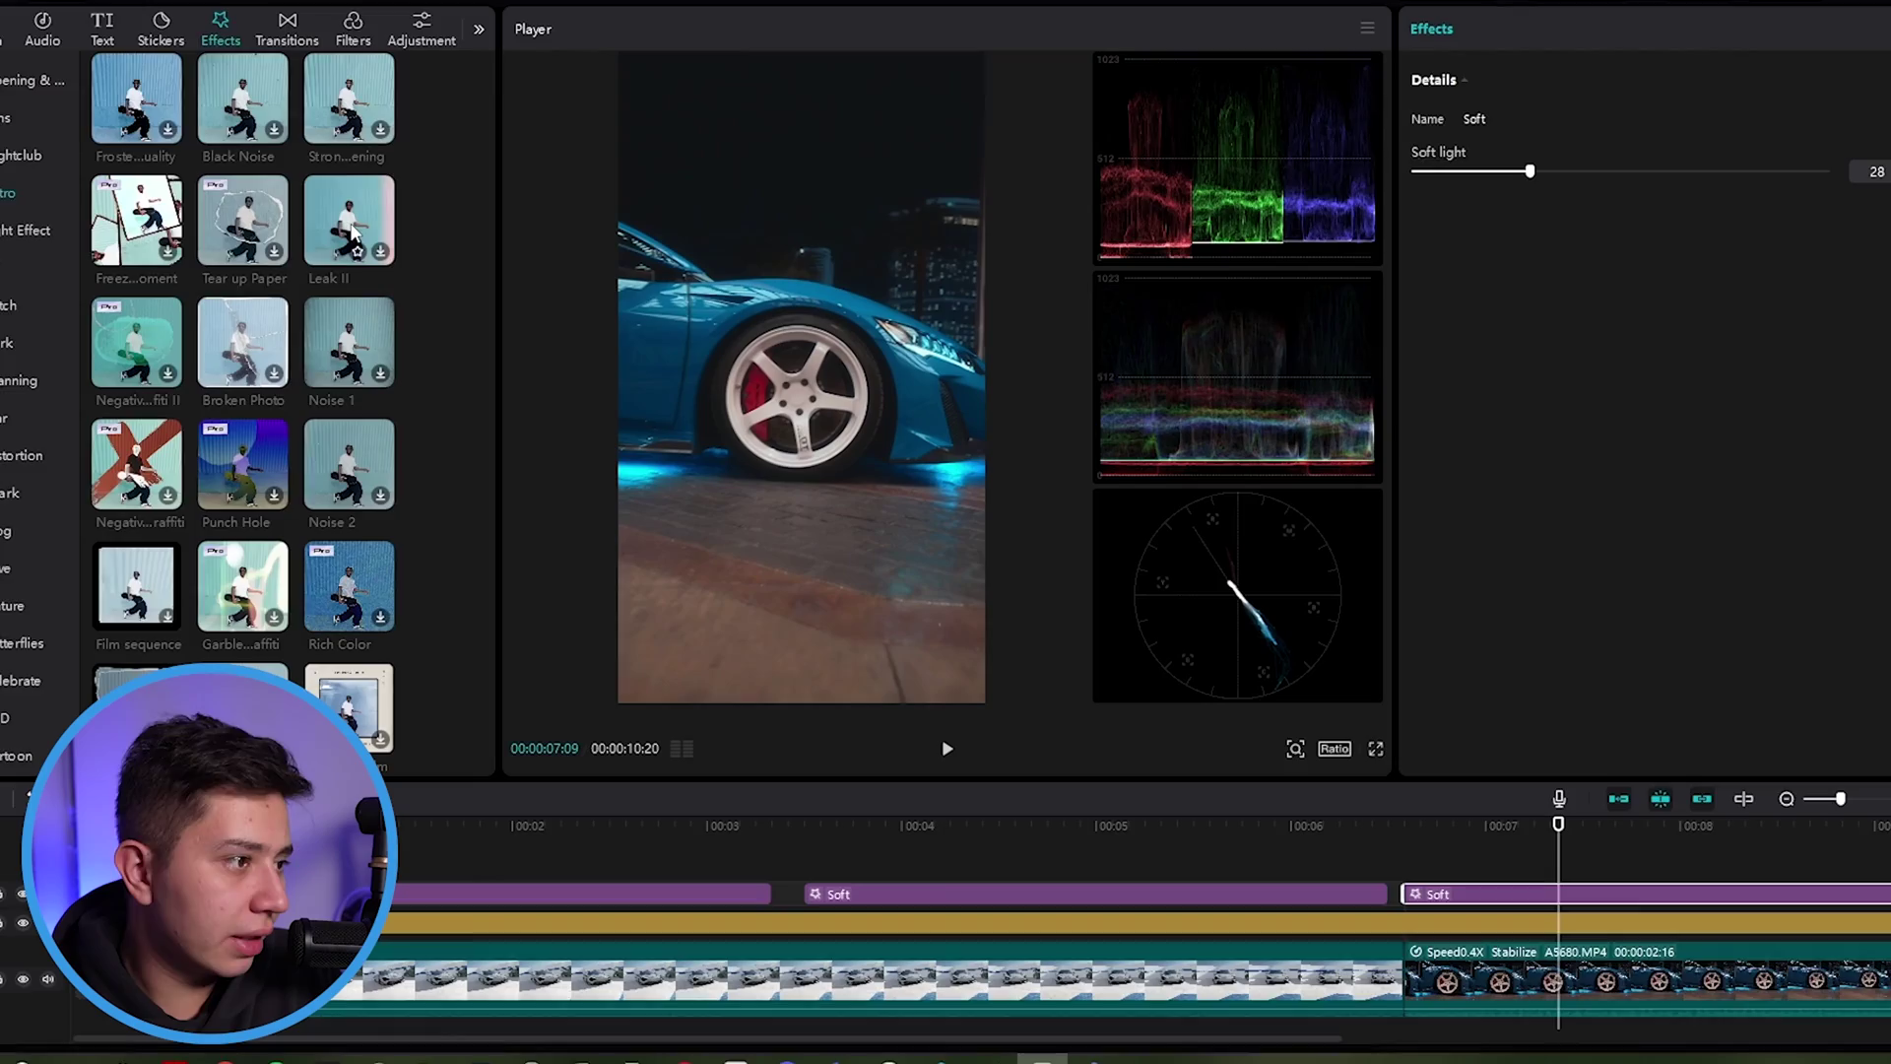
- Set Particles to 18 in the blue car clip's Basic adjustments
click(1575, 985)
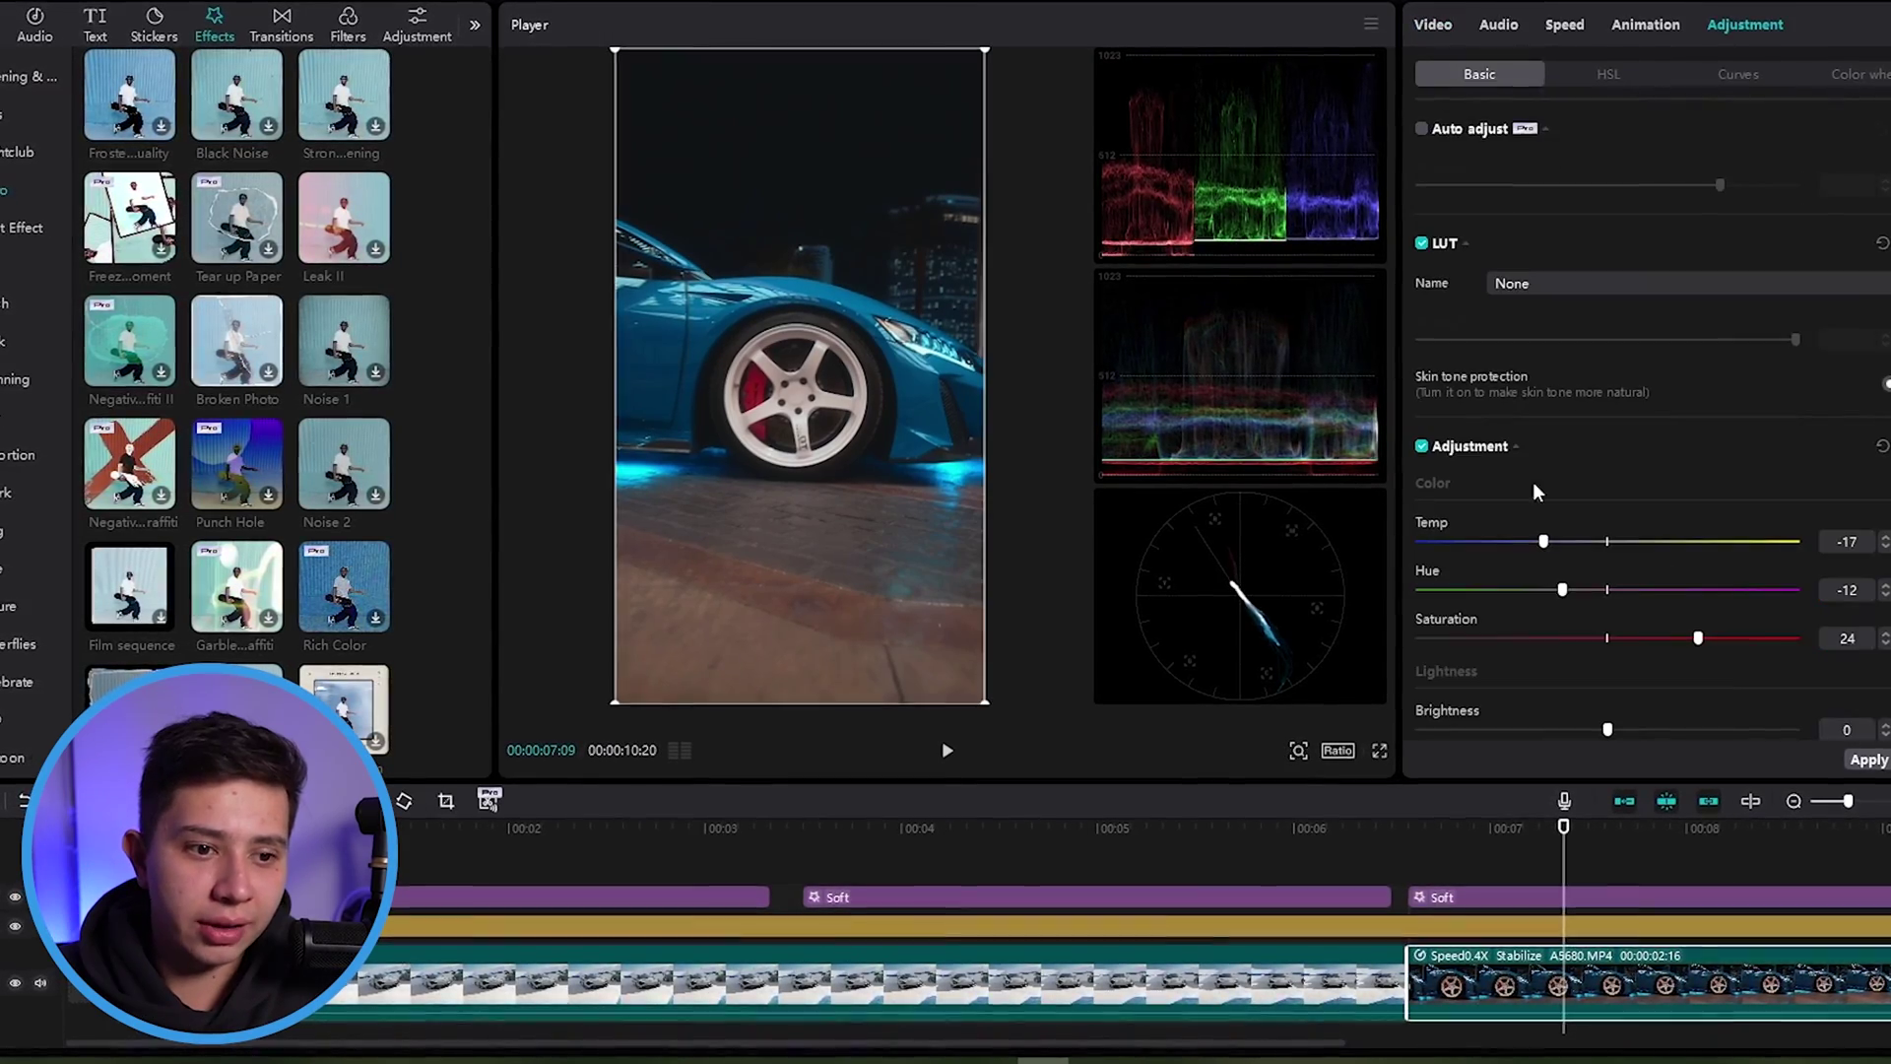
scroll(1570, 581, down, 5)
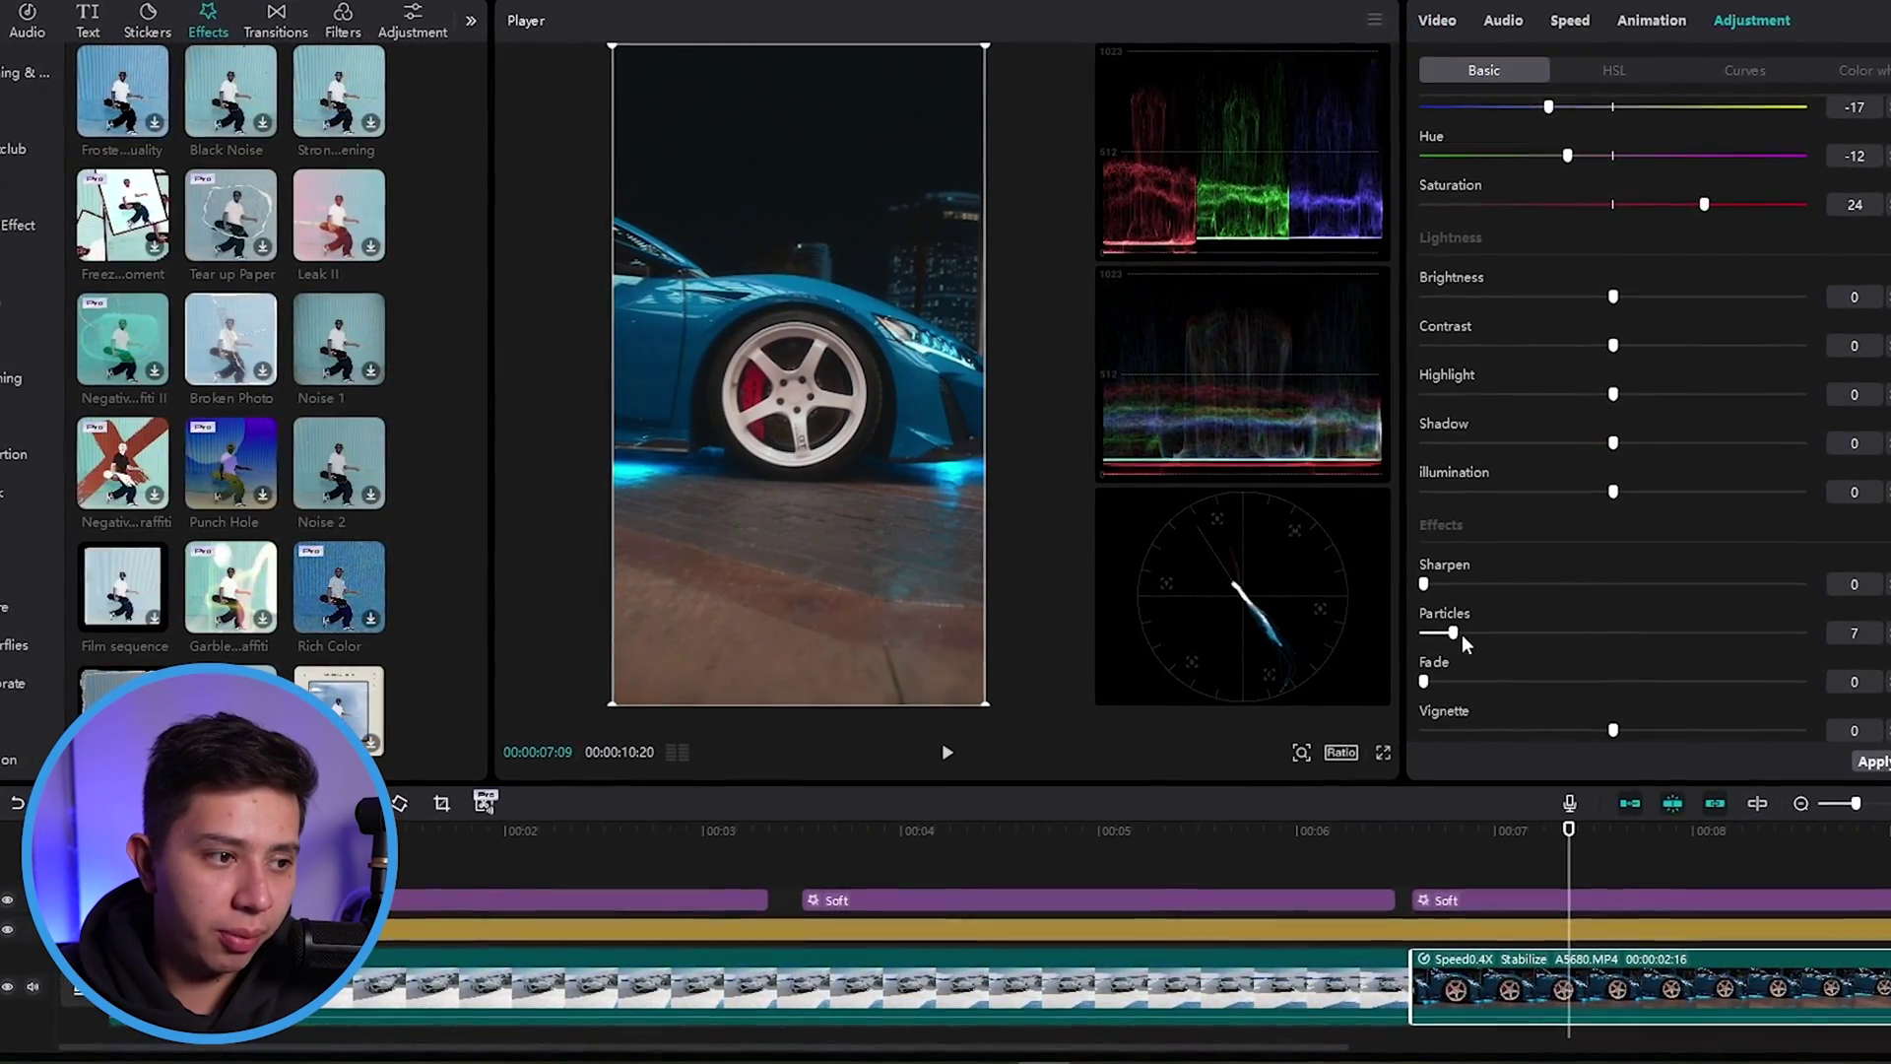
drag(1488, 635, 1498, 641)
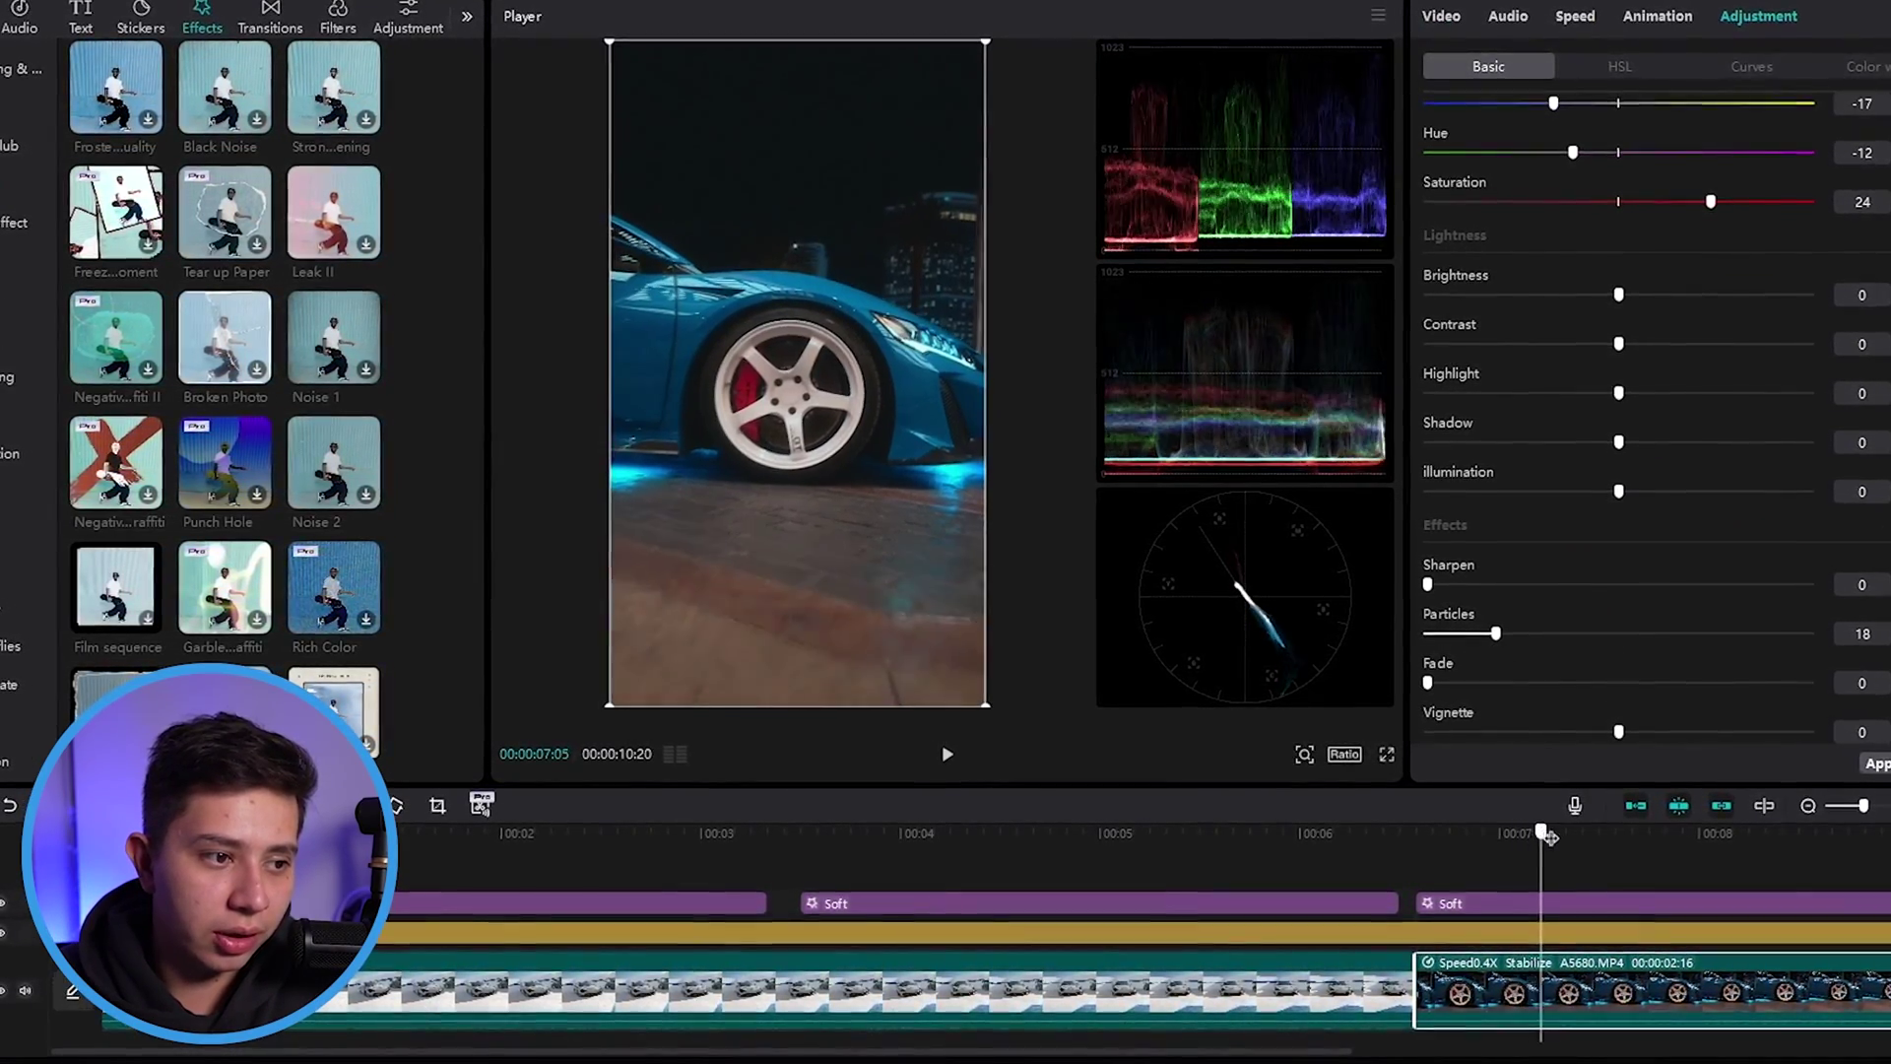